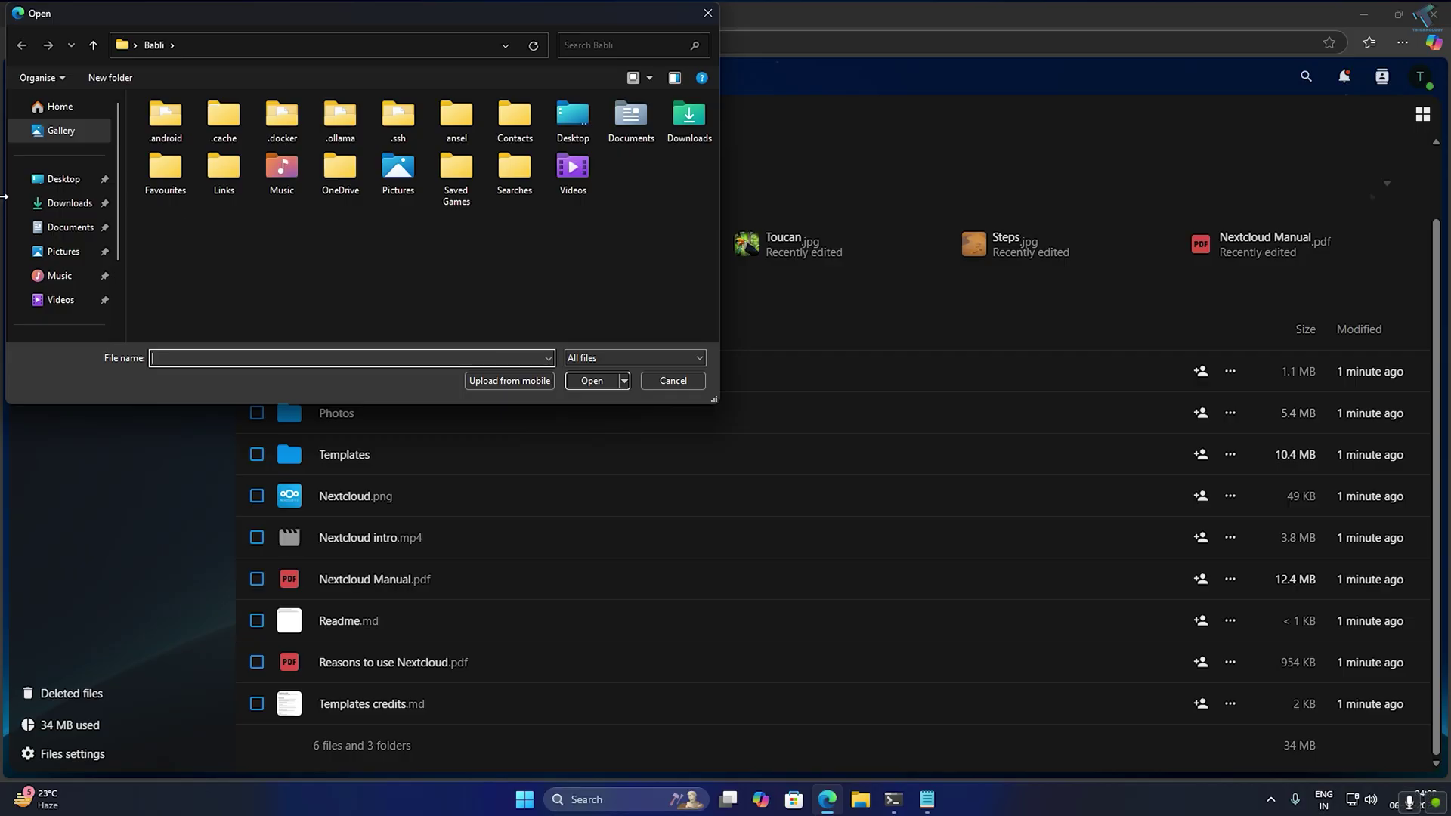
- Show the Desktop folder in the file picker so the Windows desktop is left visible
{"action": "left_click", "coordinate": [77, 188]}
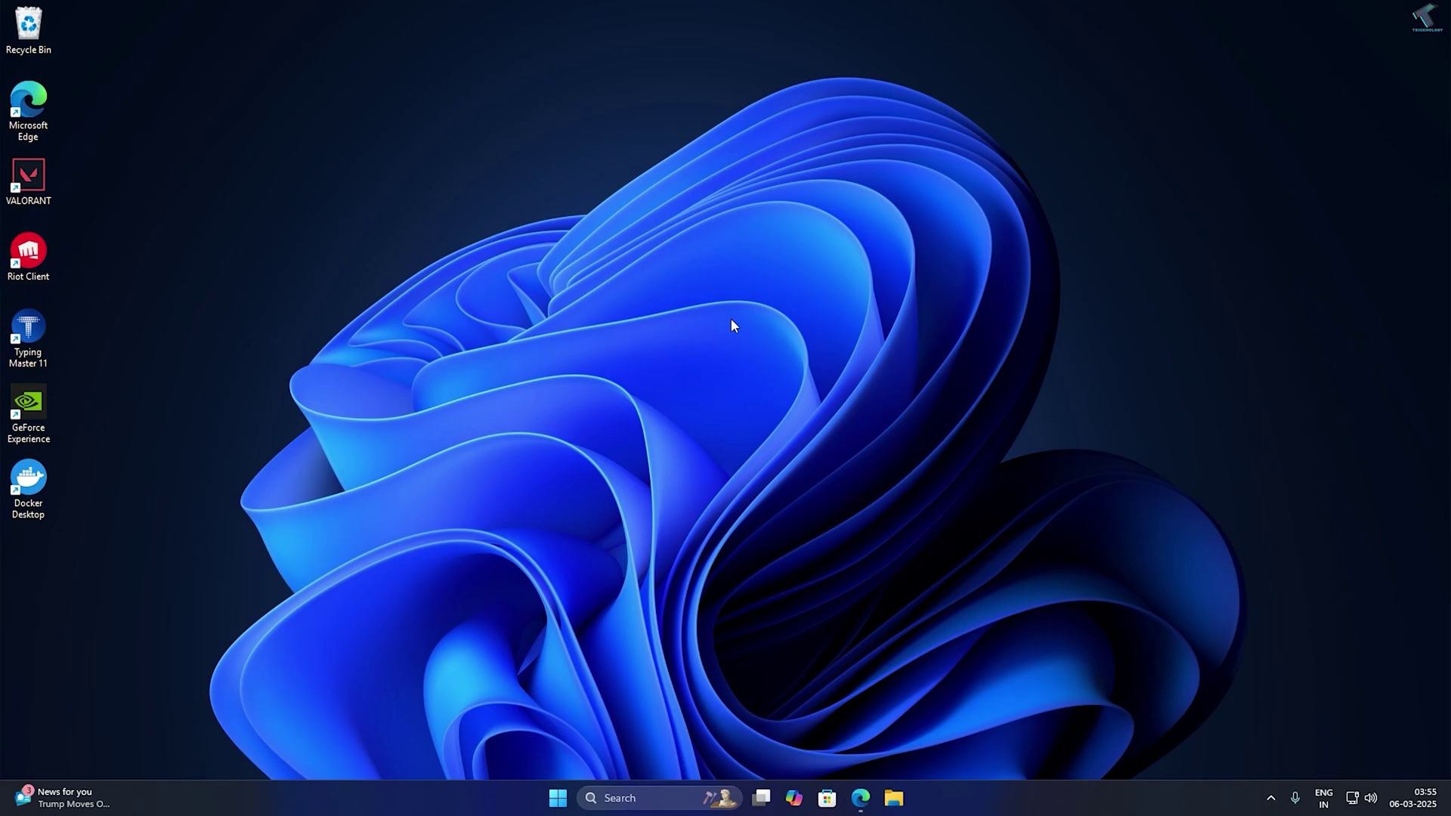
- Launch Command Prompt by searching 'cmd' from the Start menu
{"action": "left_click", "coordinate": [557, 807]}
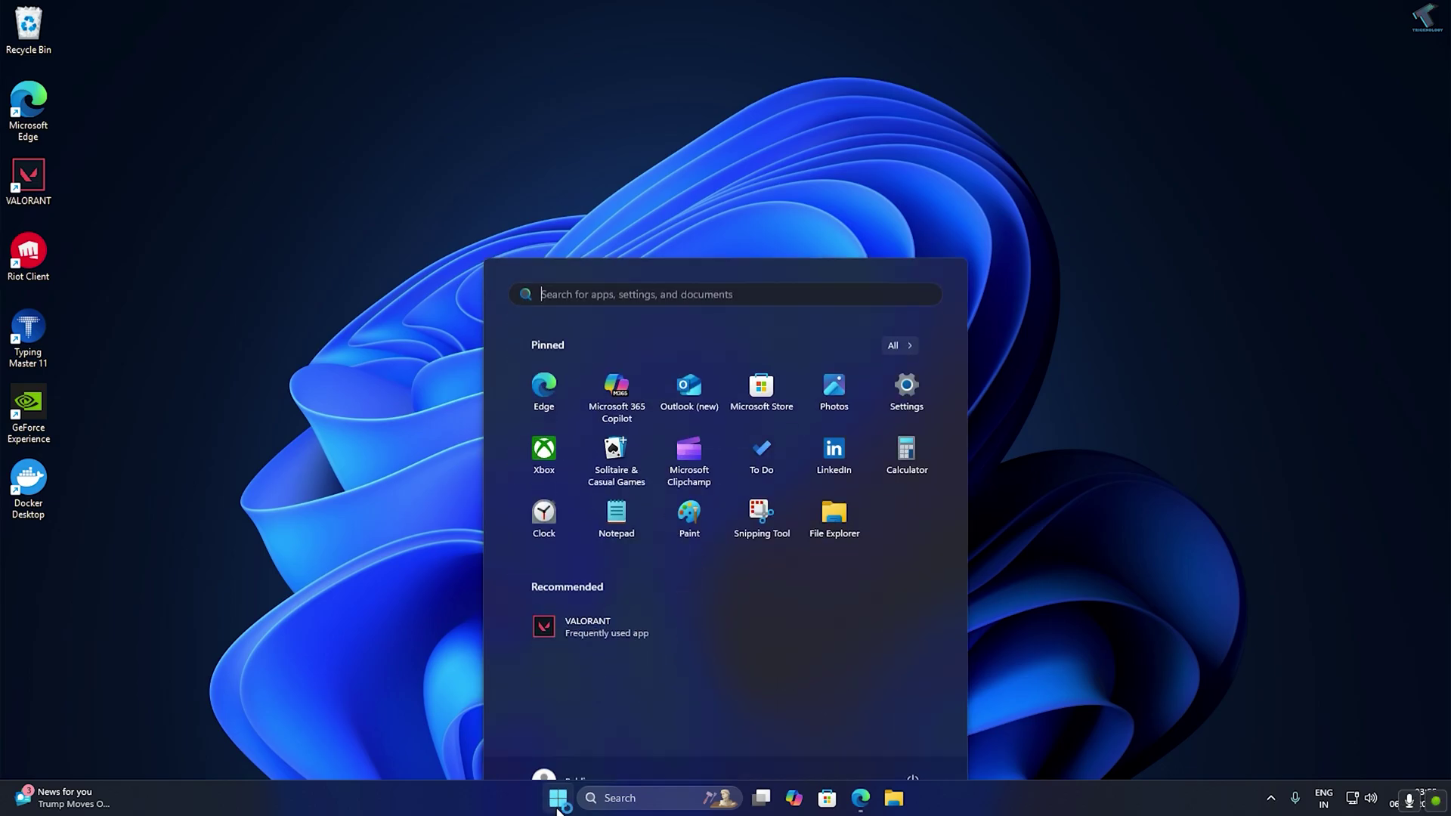
{"action": "type", "text": "cmd"}
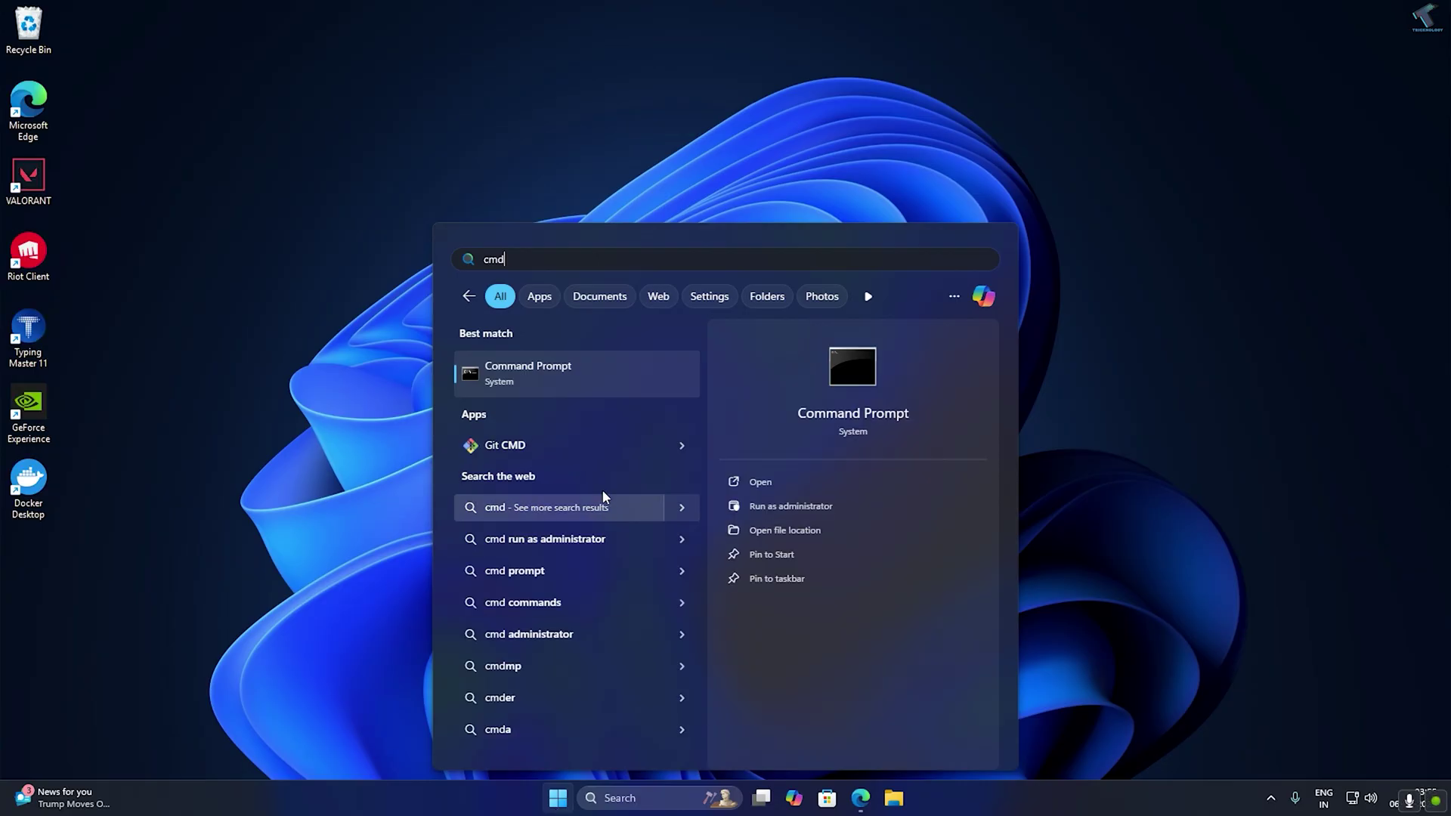
{"action": "left_click", "coordinate": [590, 393]}
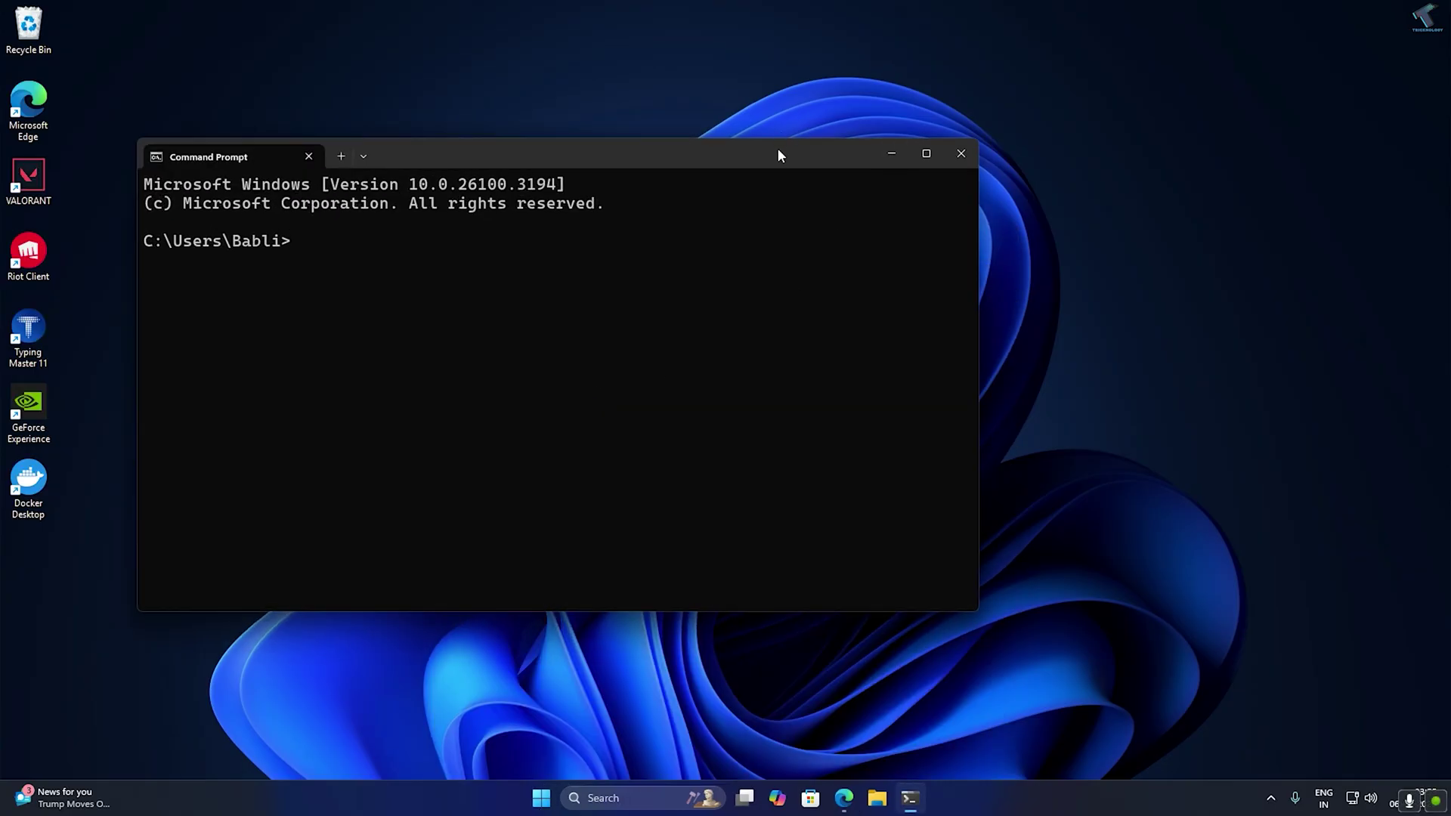
- Enlarge the terminal and SSH into the Pi at 192.168.0.119, trusting its host key and logging in
{"action": "left_click_drag", "start_coordinate": [779, 155], "coordinate": [865, 99]}
{"action": "left_click_drag", "start_coordinate": [1058, 557], "coordinate": [1209, 597]}
{"action": "type", "text": "ssh"}
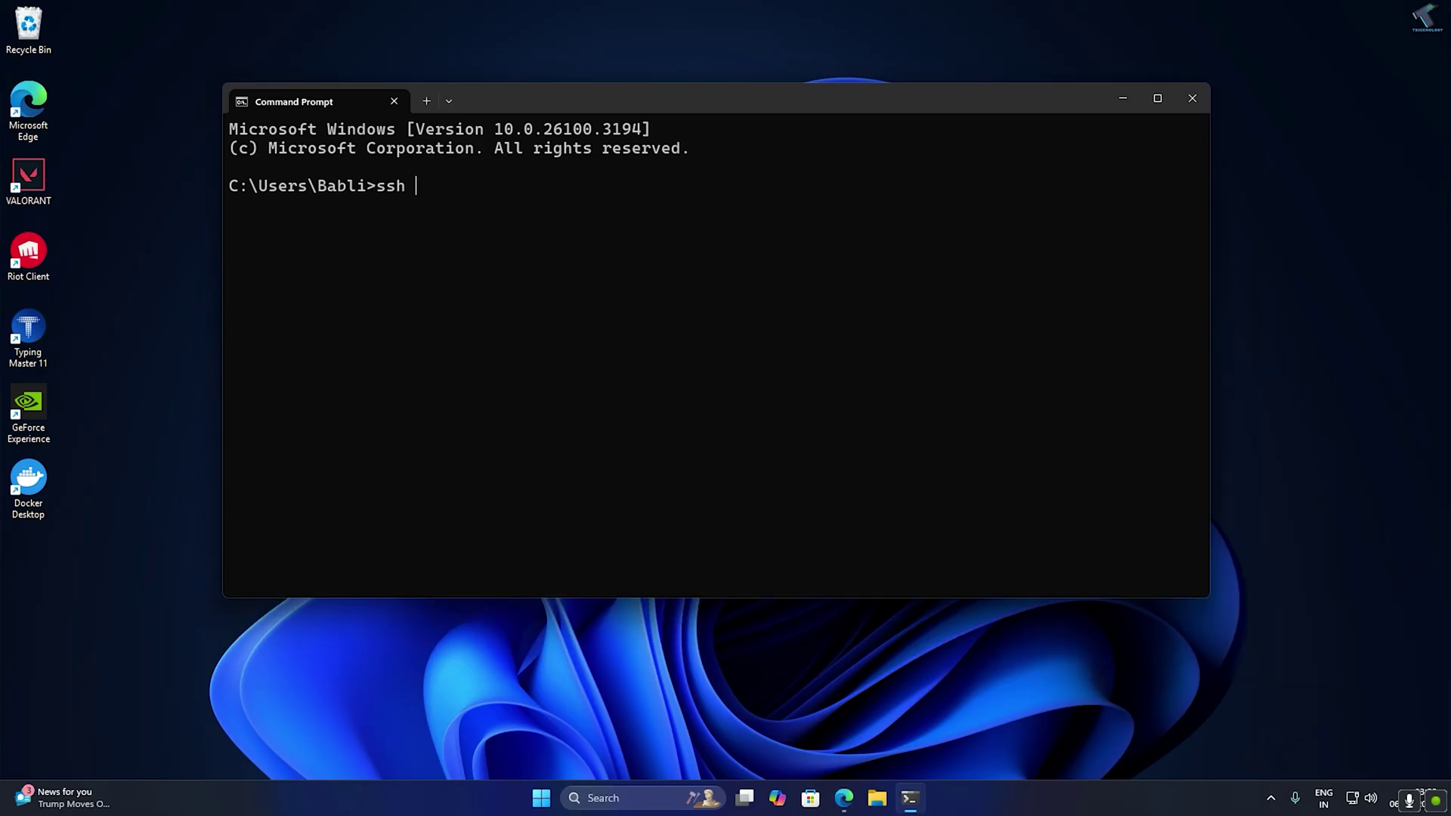
{"action": "type", "text": " tricknology@192.168"}
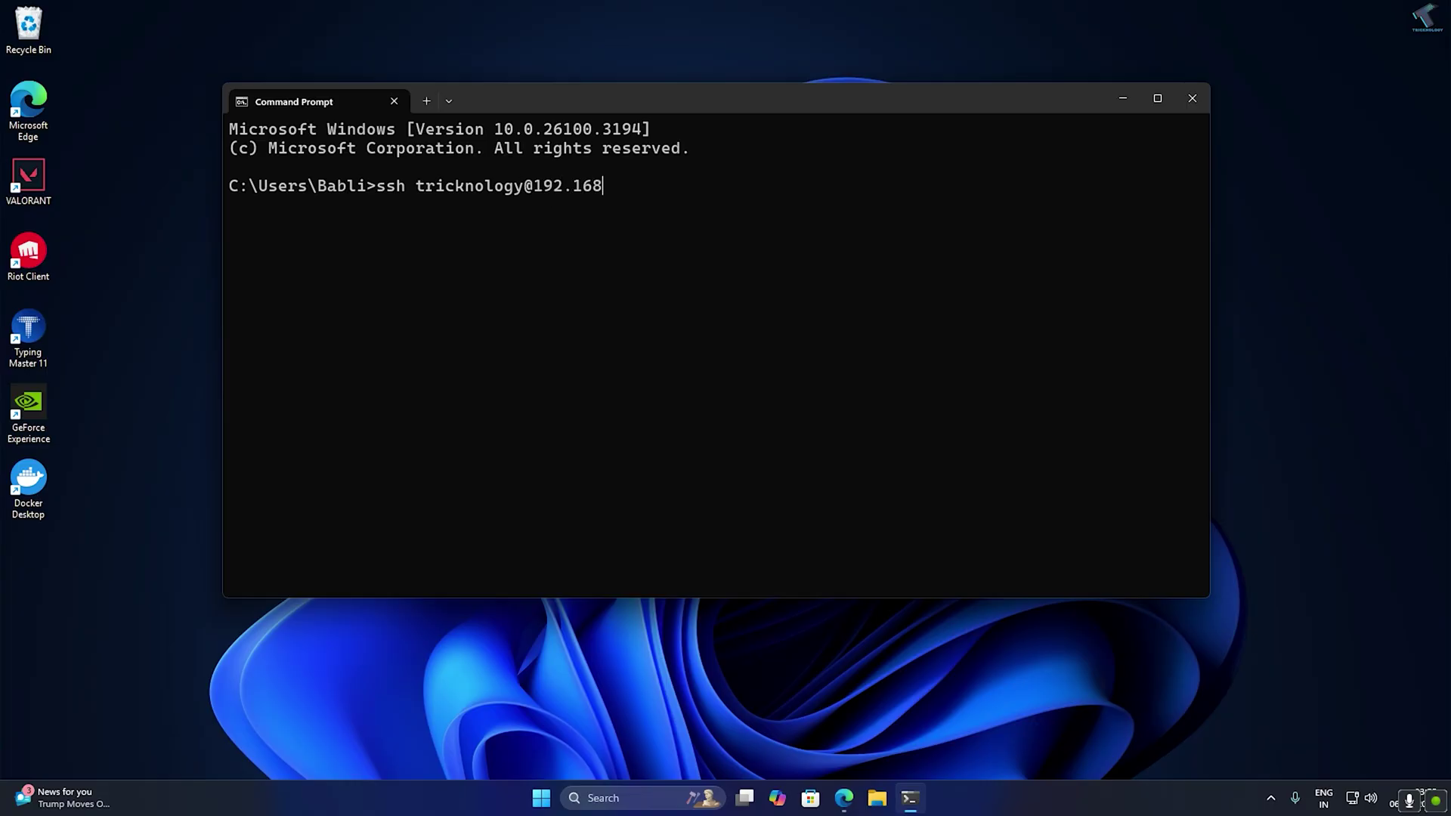
{"action": "type", "text": ".0.119"}
{"action": "key", "text": "Return"}
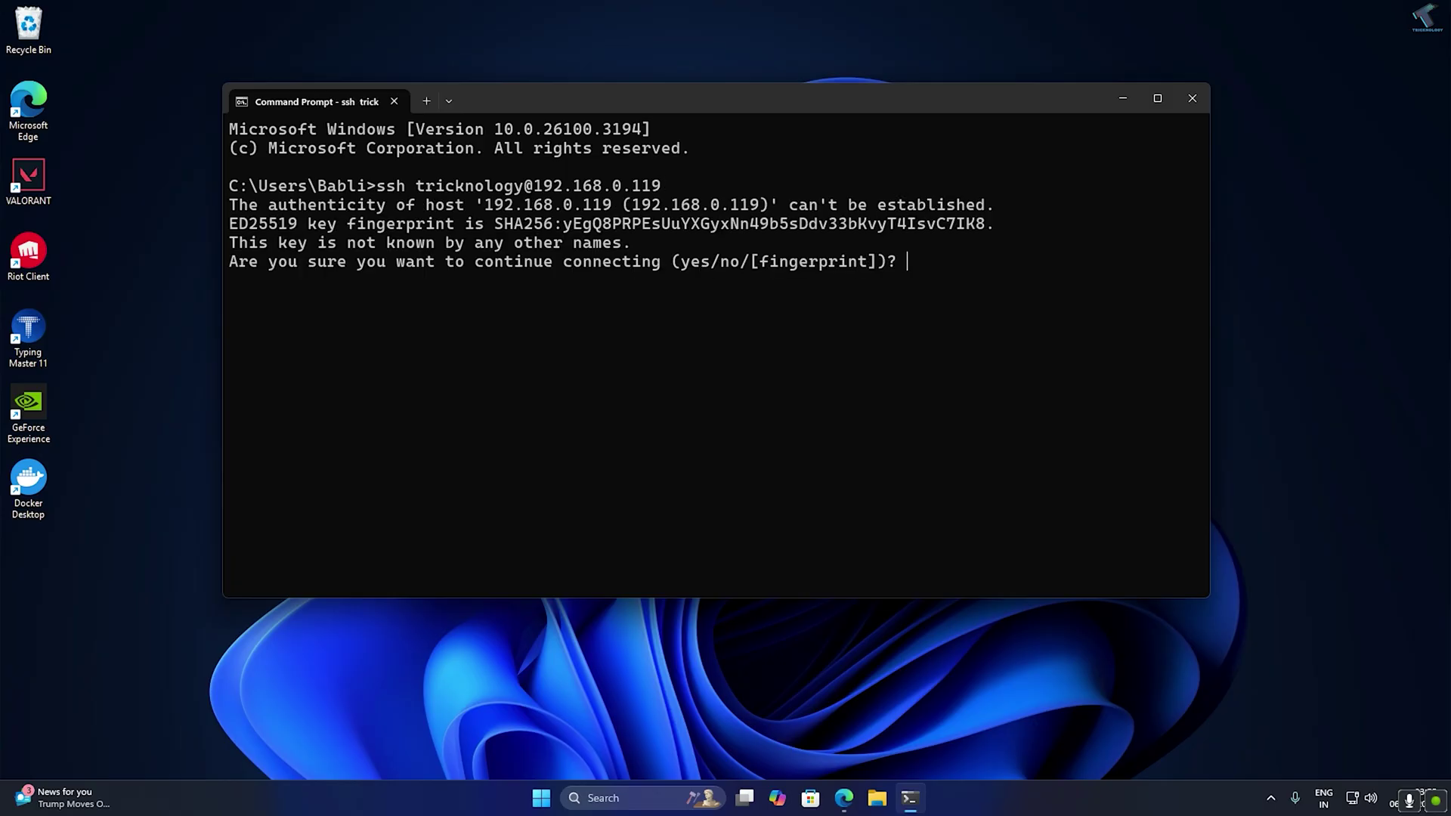
{"action": "type", "text": "yes"}
{"action": "key", "text": "Return"}
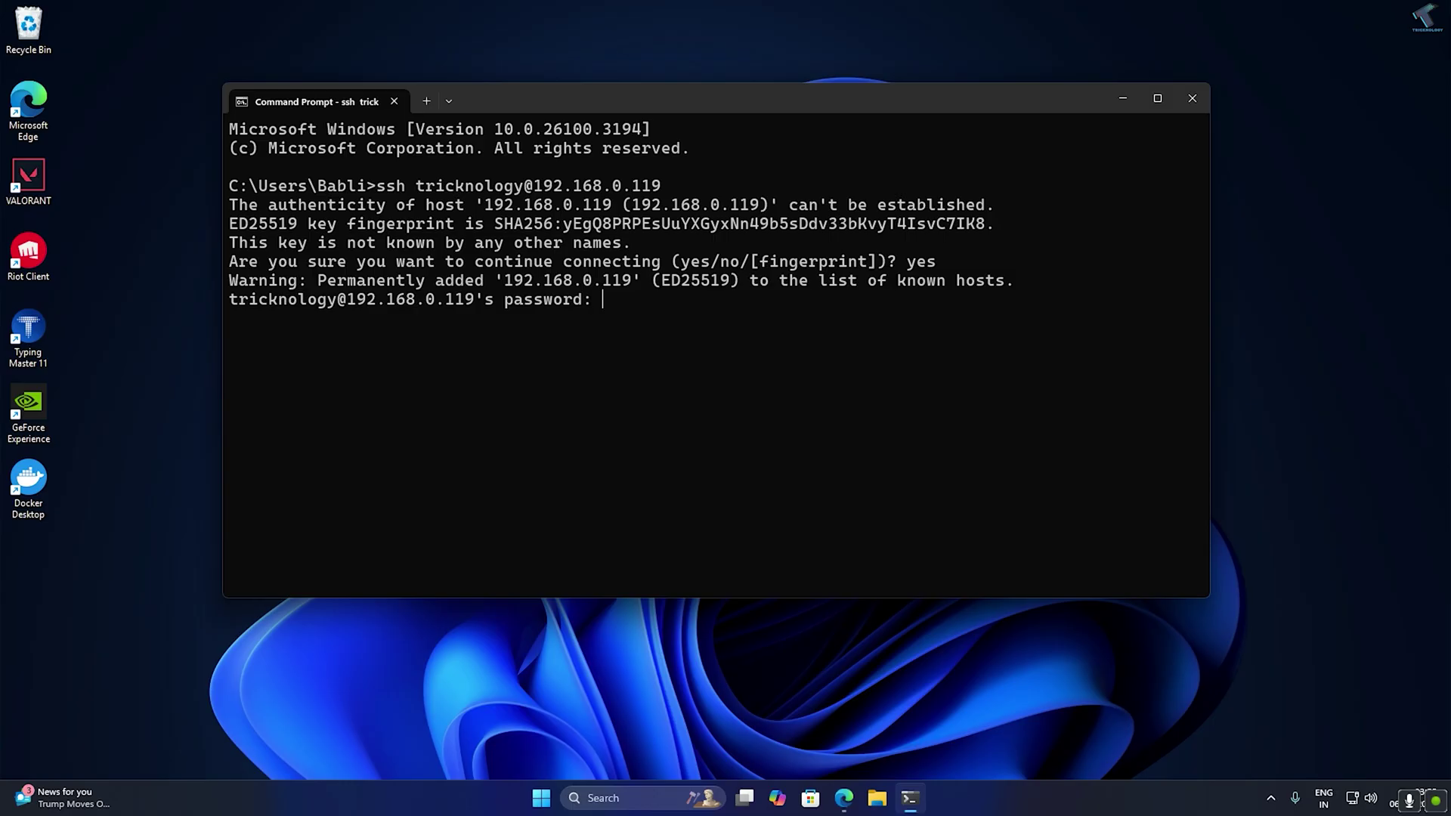
{"action": "key", "text": "Return"}
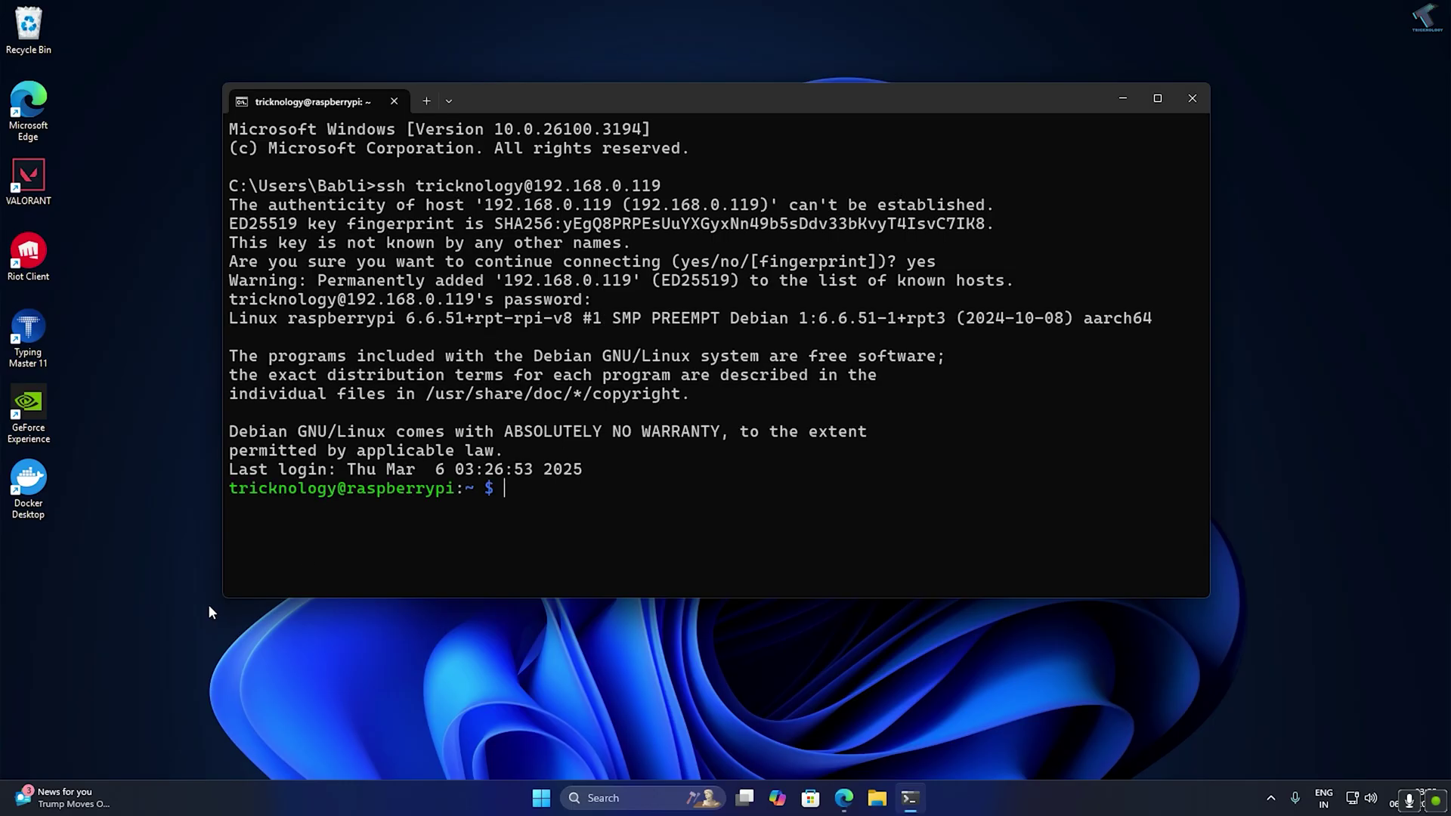
- Run 'sudo apt update && sudo apt upgrade -y' on the Pi
{"action": "left_click_drag", "start_coordinate": [230, 491], "coordinate": [446, 485]}
{"action": "left_click", "coordinate": [570, 514]}
{"action": "type", "text": "sudo apt update "}
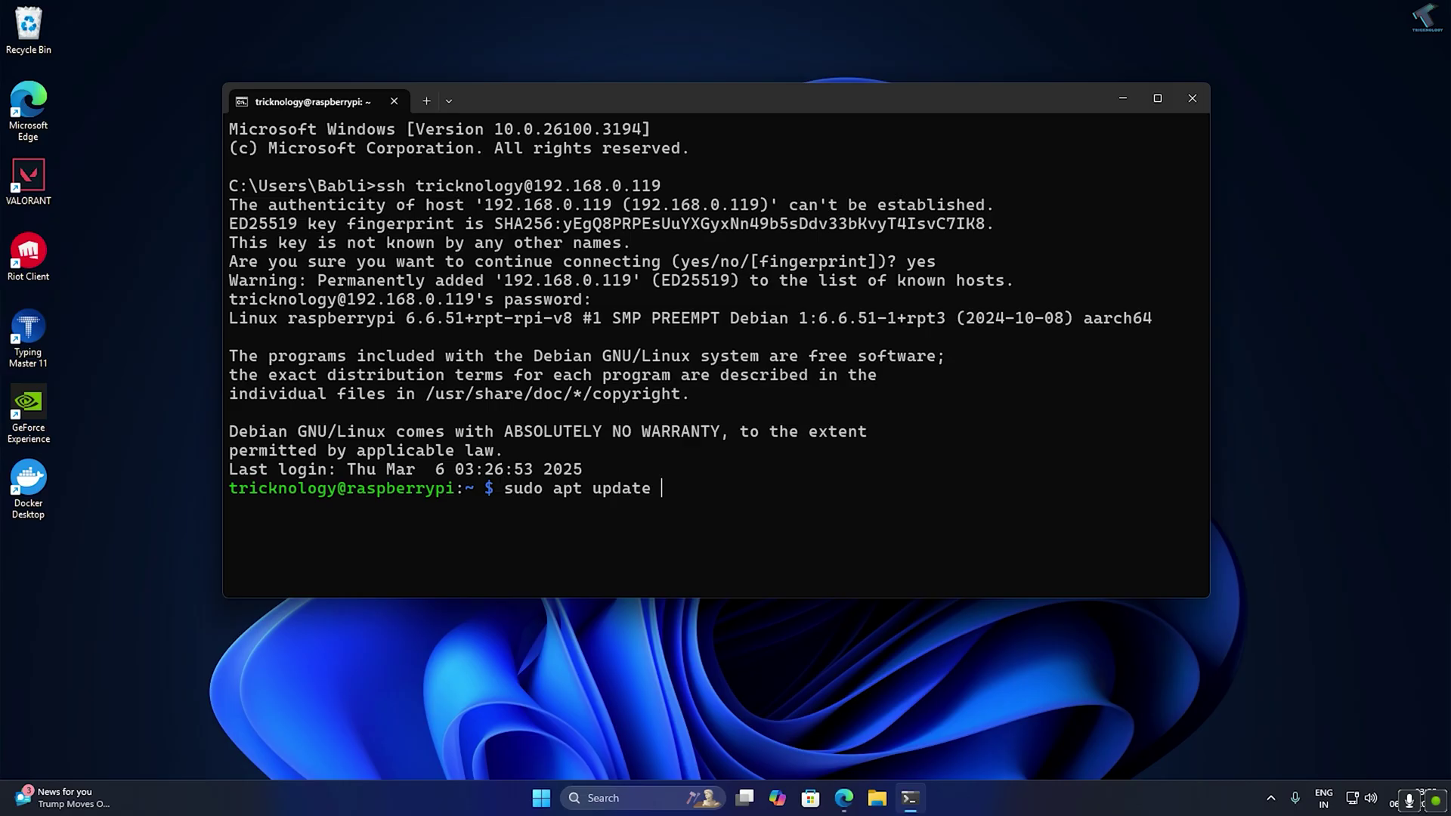
{"action": "type", "text": "&& sudo apt upgrade"}
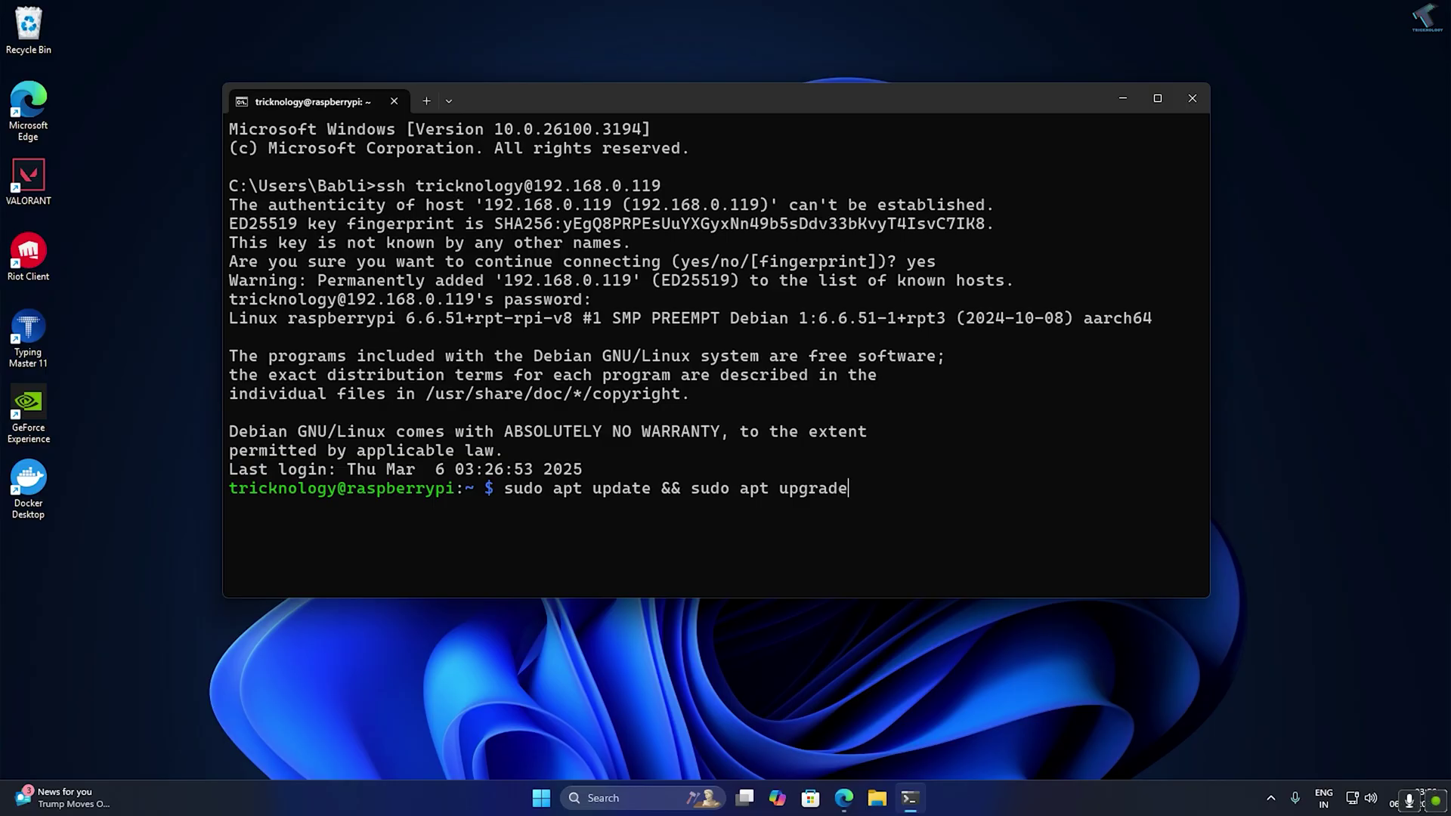
{"action": "type", "text": " -y"}
{"action": "key", "text": "Return"}
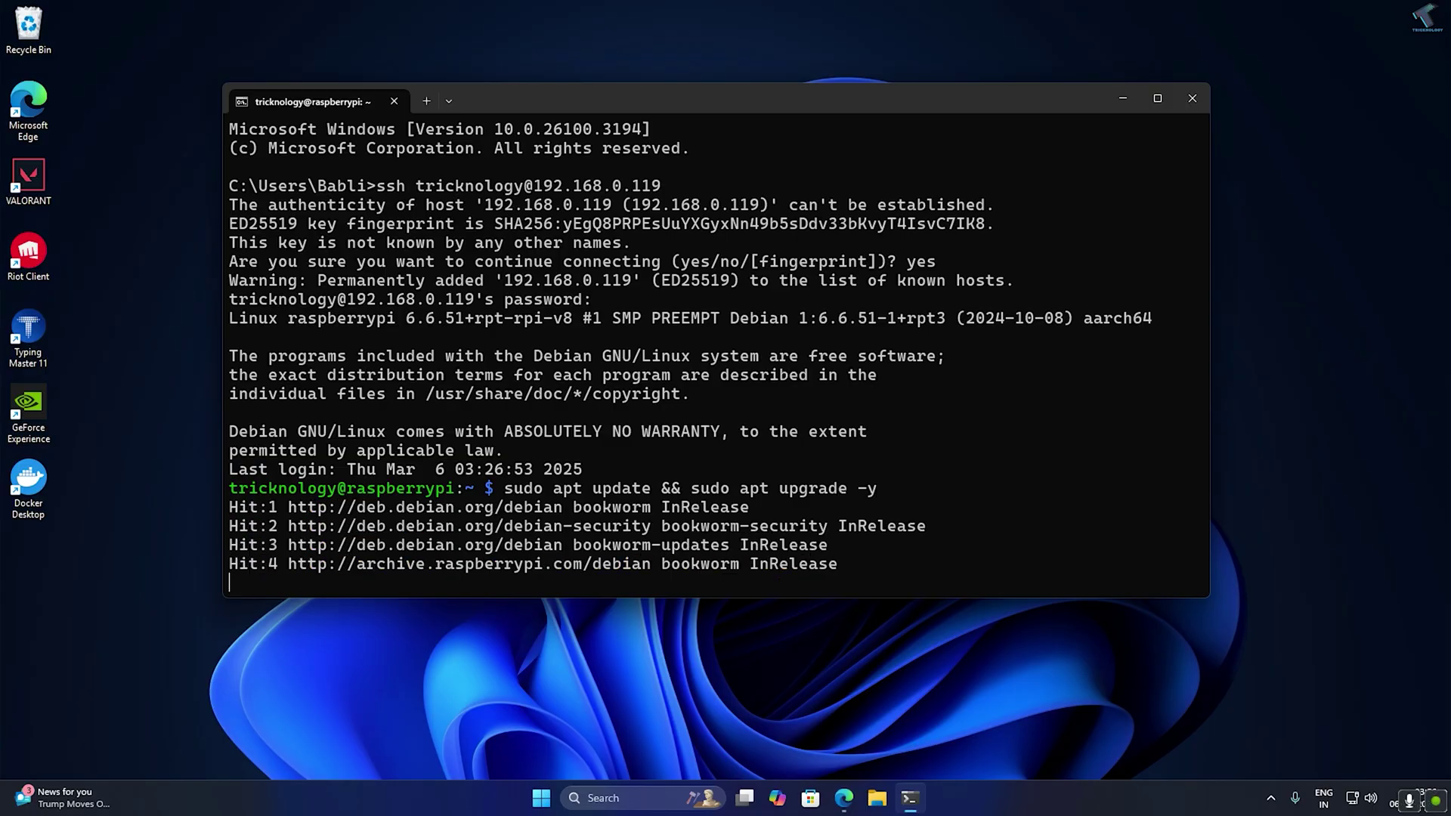
- Install Apache2 with 'sudo apt install apache2 -y', correcting the misspelled package name
{"action": "type", "text": "su"}
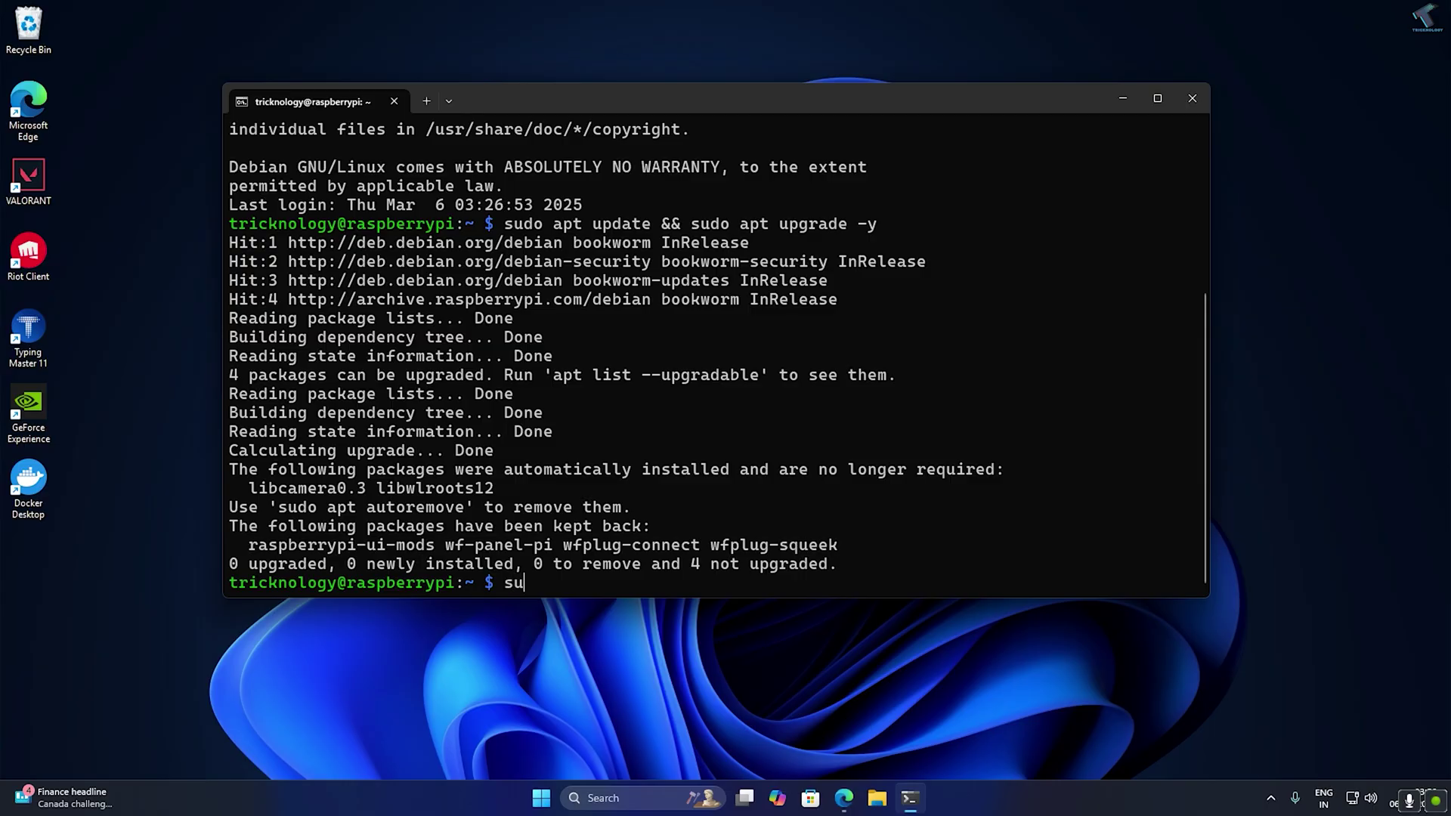
{"action": "type", "text": "do apt install ap"}
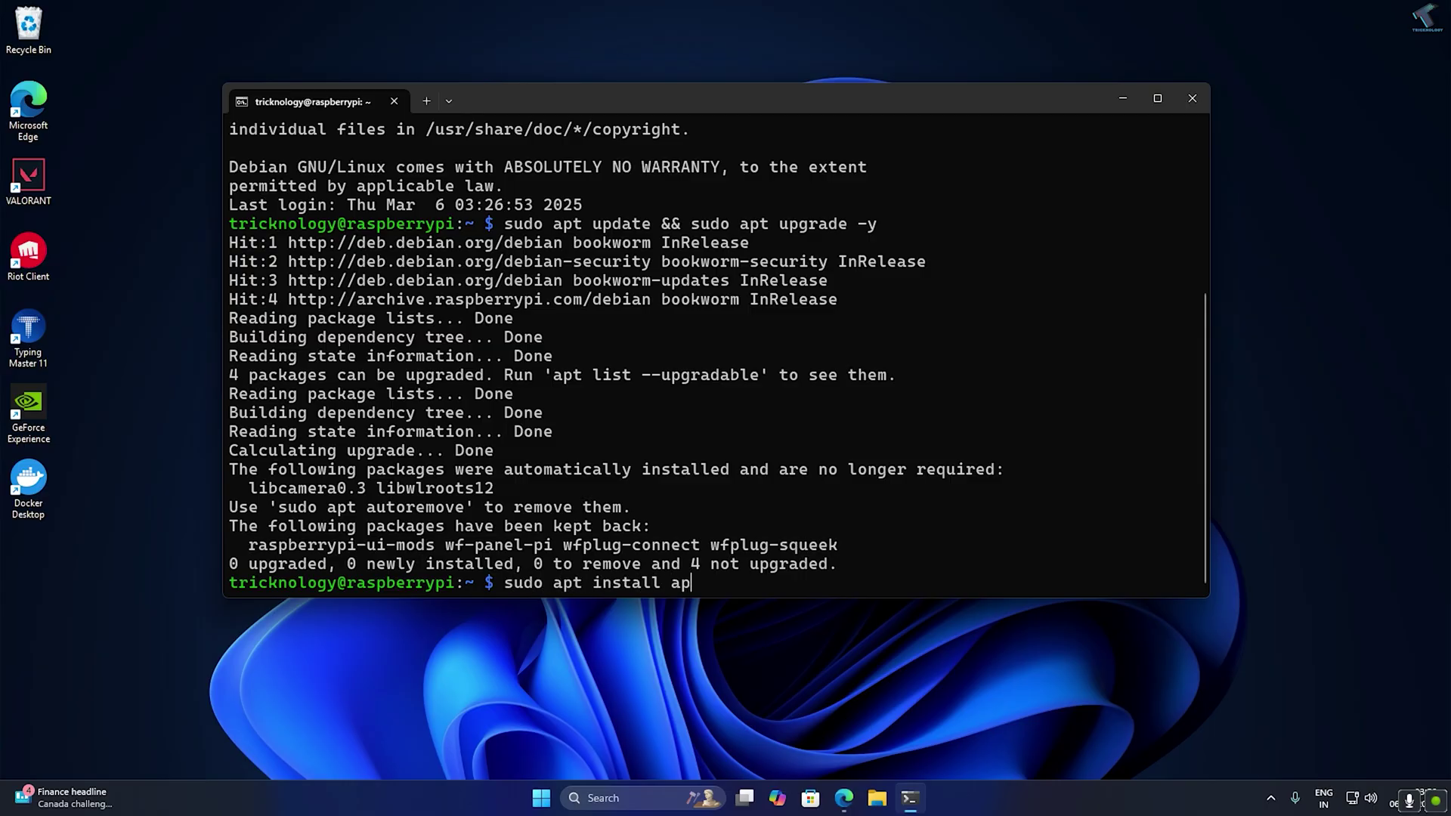
{"action": "type", "text": "ace2 -y"}
{"action": "key", "text": "BackSpace"}
{"action": "key", "text": "BackSpace"}
{"action": "key", "text": "BackSpace"}
{"action": "key", "text": "BackSpace"}
{"action": "type", "text": "he2 -y"}
{"action": "key", "text": "Return"}
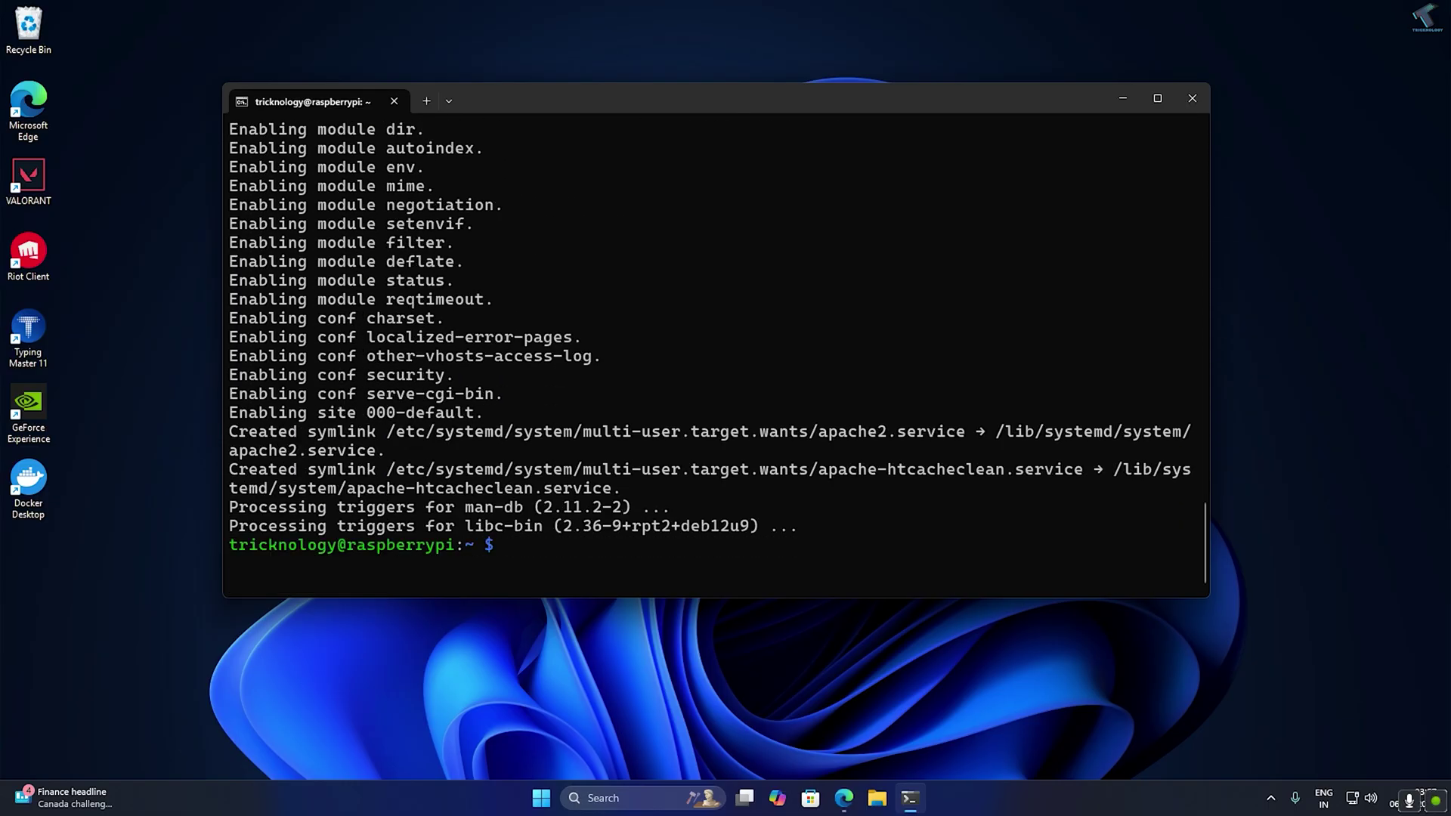
- Run 'sudo systemctl enable apache2' and 'sudo systemctl start apache2' on the Pi
{"action": "type", "text": "sudo apt"}
{"action": "key", "text": "BackSpace"}
{"action": "key", "text": "BackSpace"}
{"action": "key", "text": "BackSpace"}
{"action": "type", "text": "systemctl enabl"}
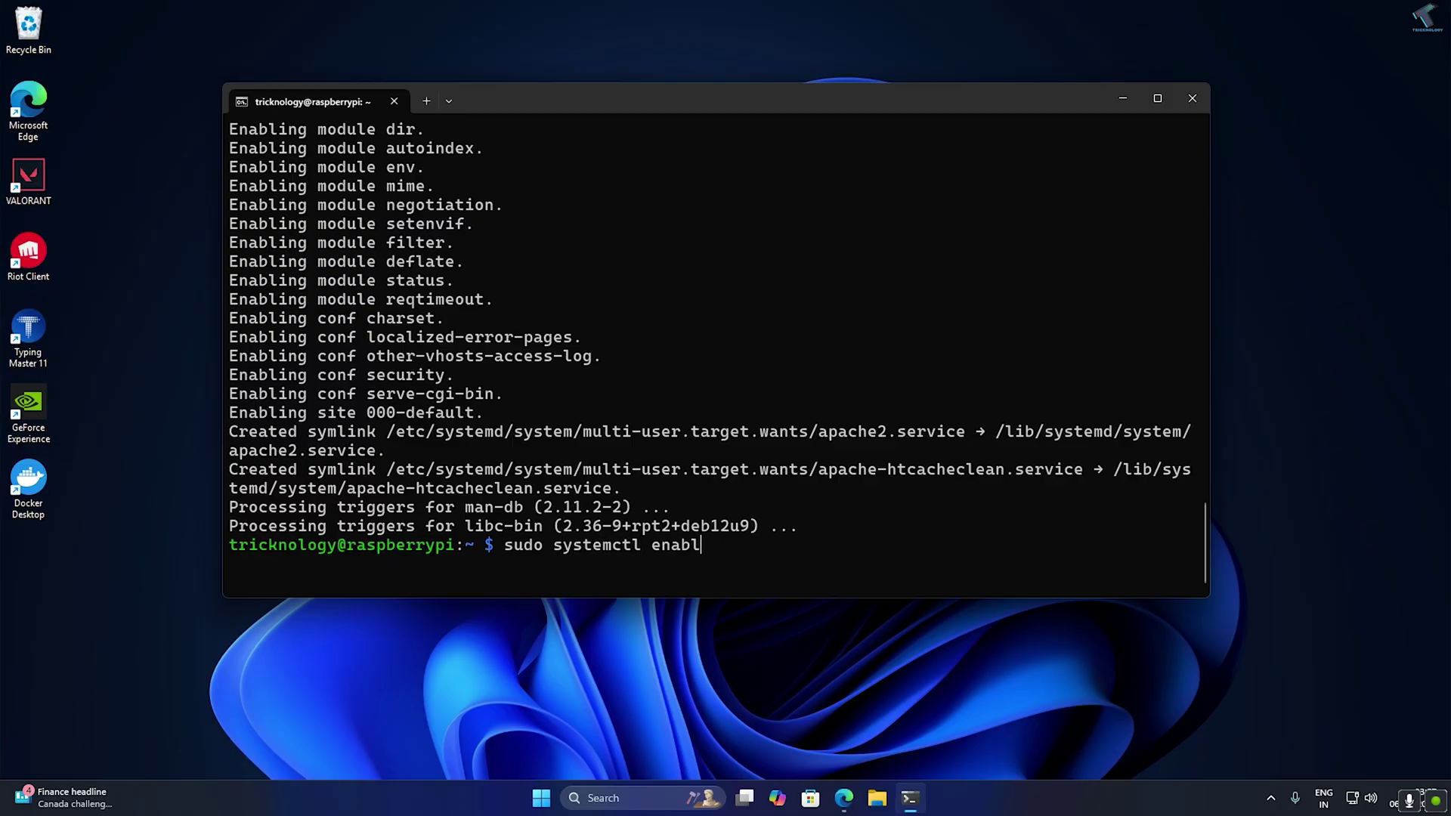
{"action": "type", "text": "e apache2"}
{"action": "key", "text": "Return"}
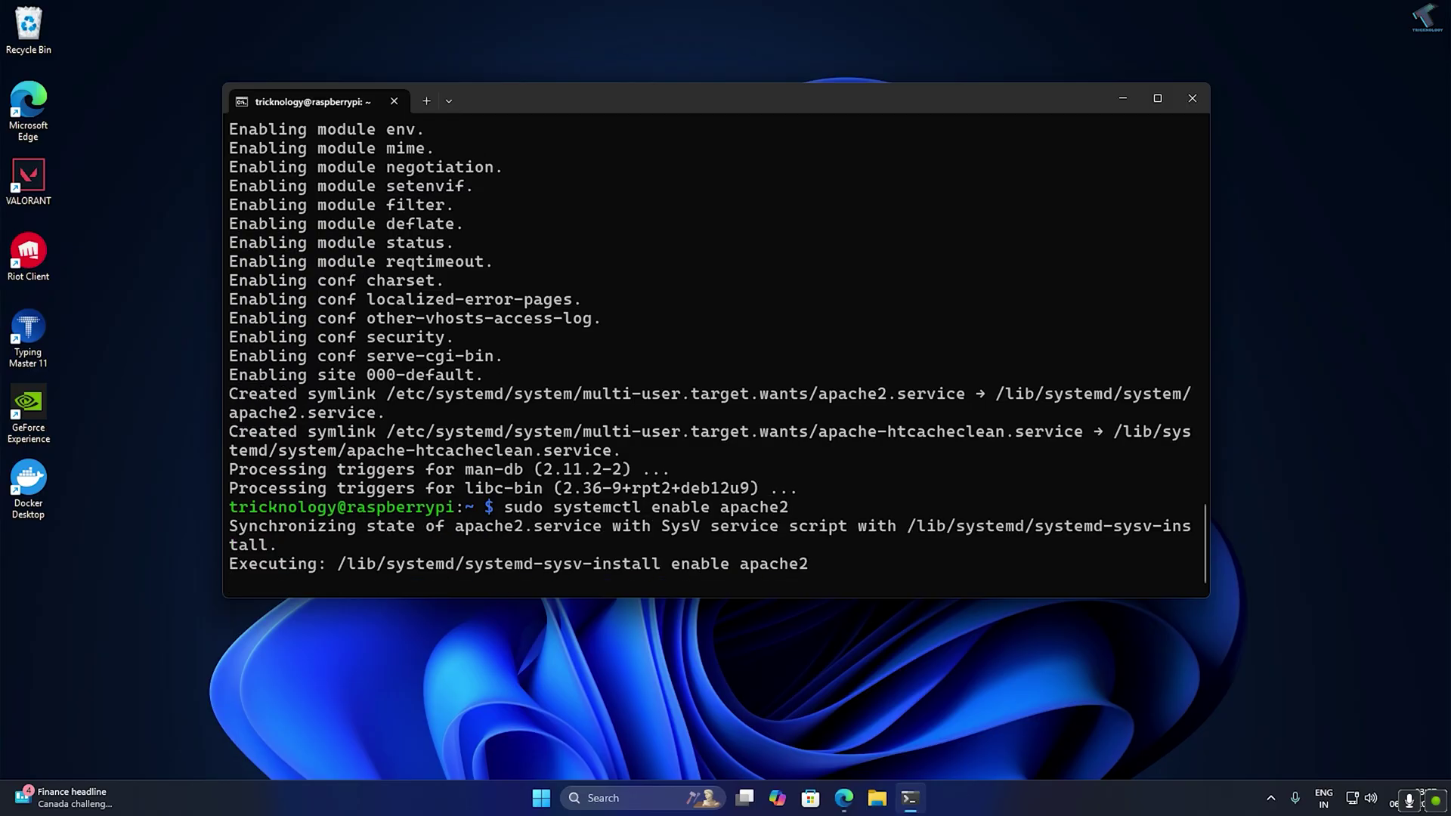
{"action": "type", "text": "s"}
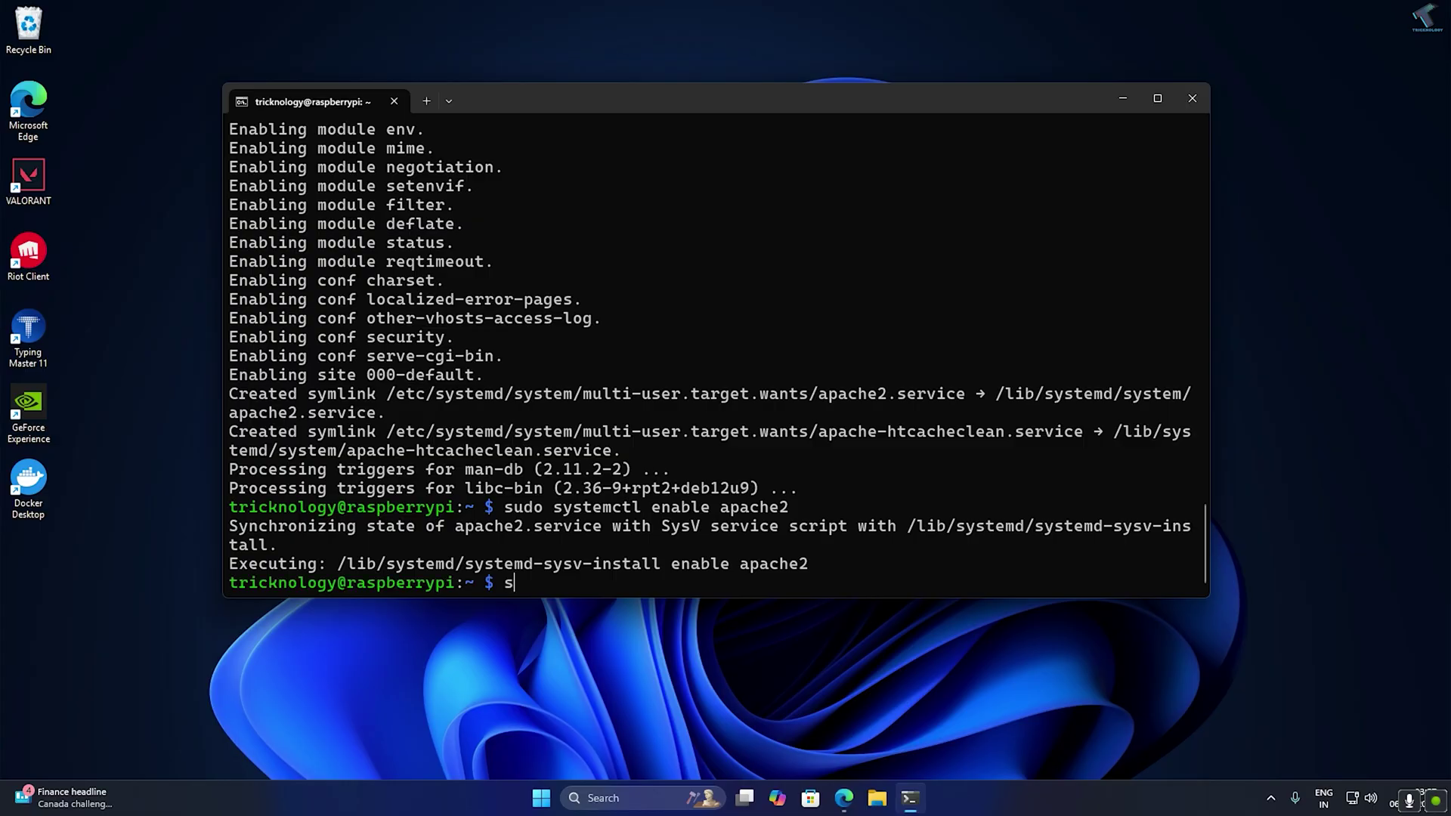
{"action": "type", "text": "udo systemctl"}
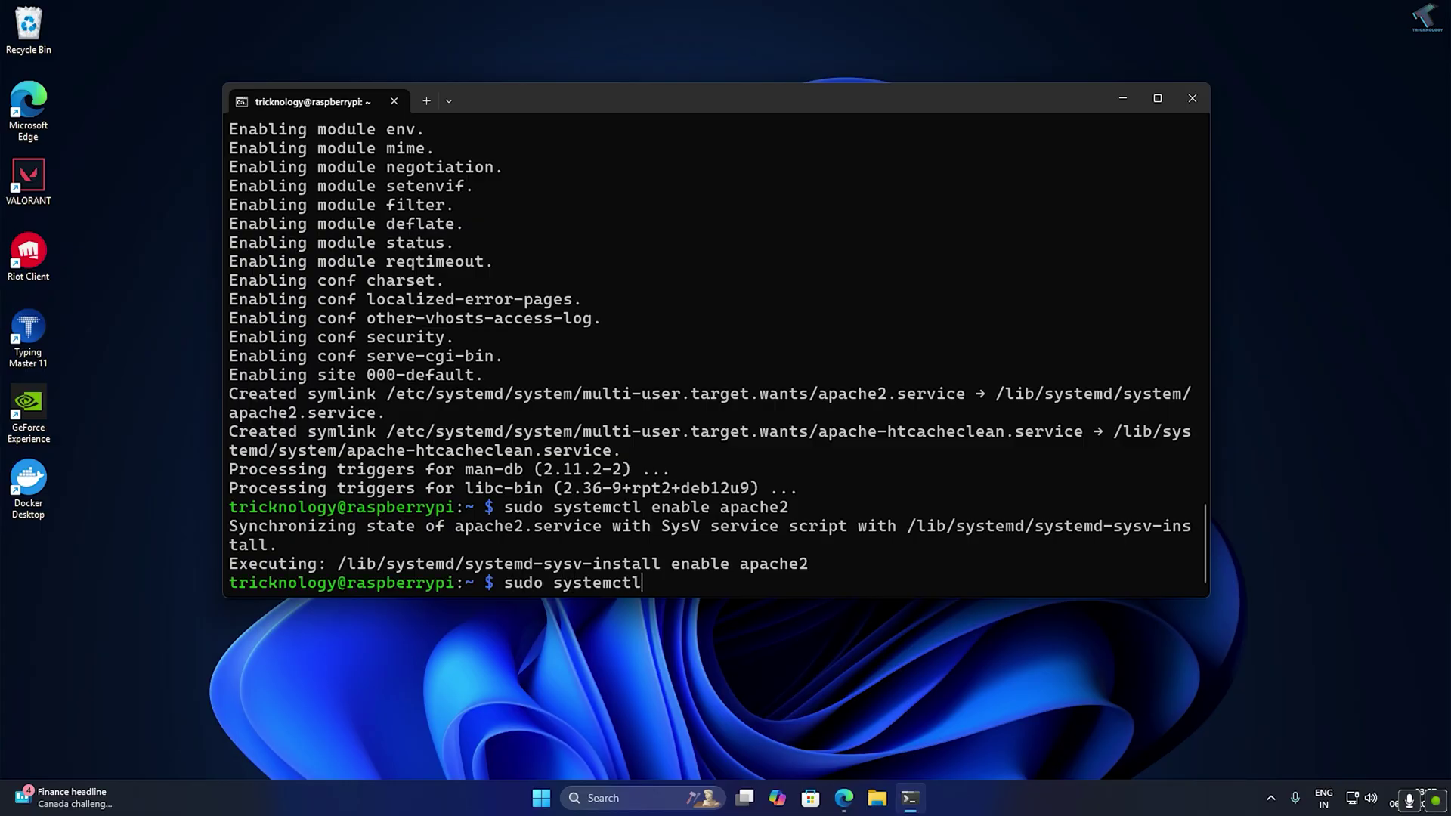
{"action": "type", "text": " start apache2"}
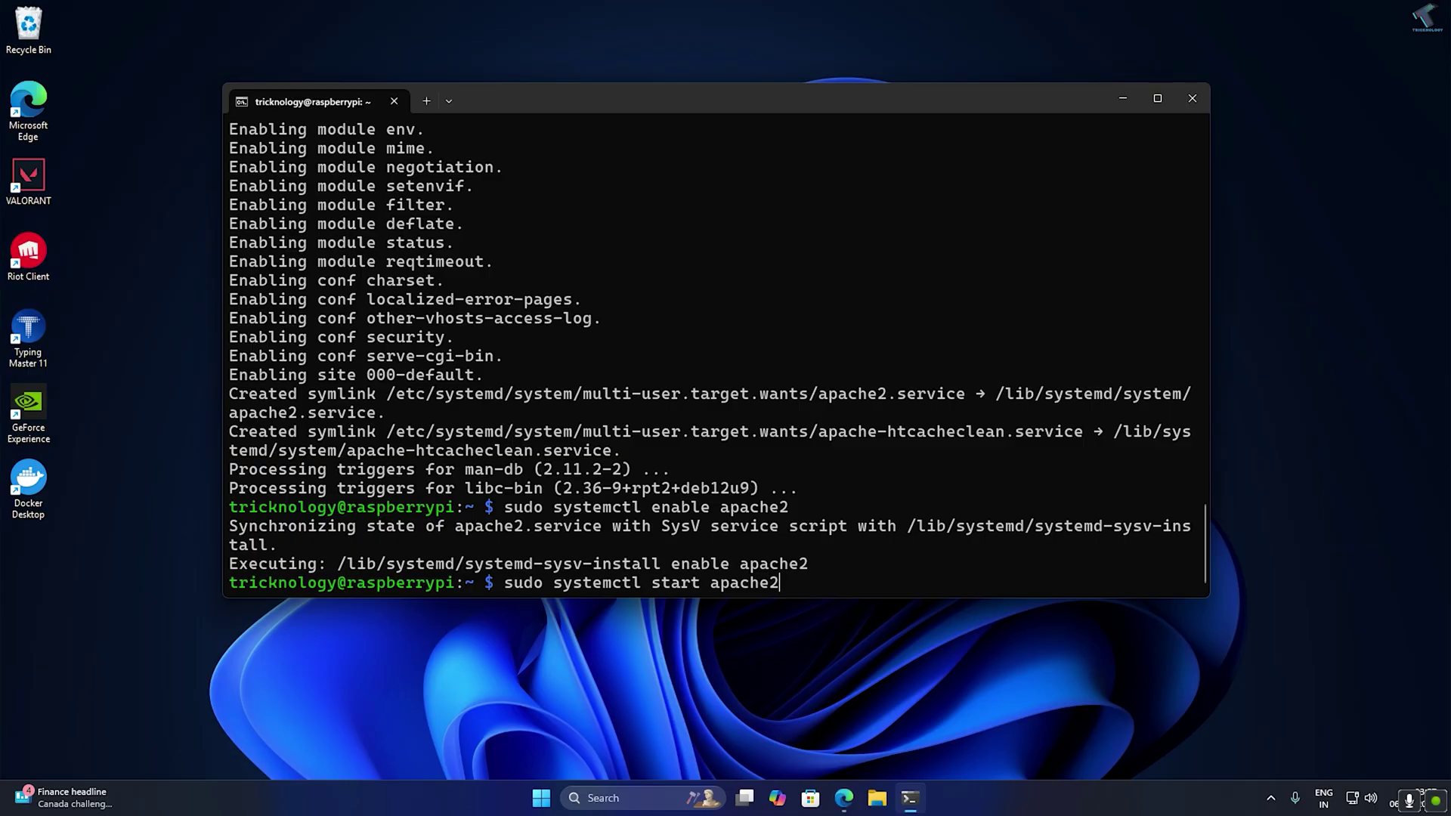
{"action": "key", "text": "Return"}
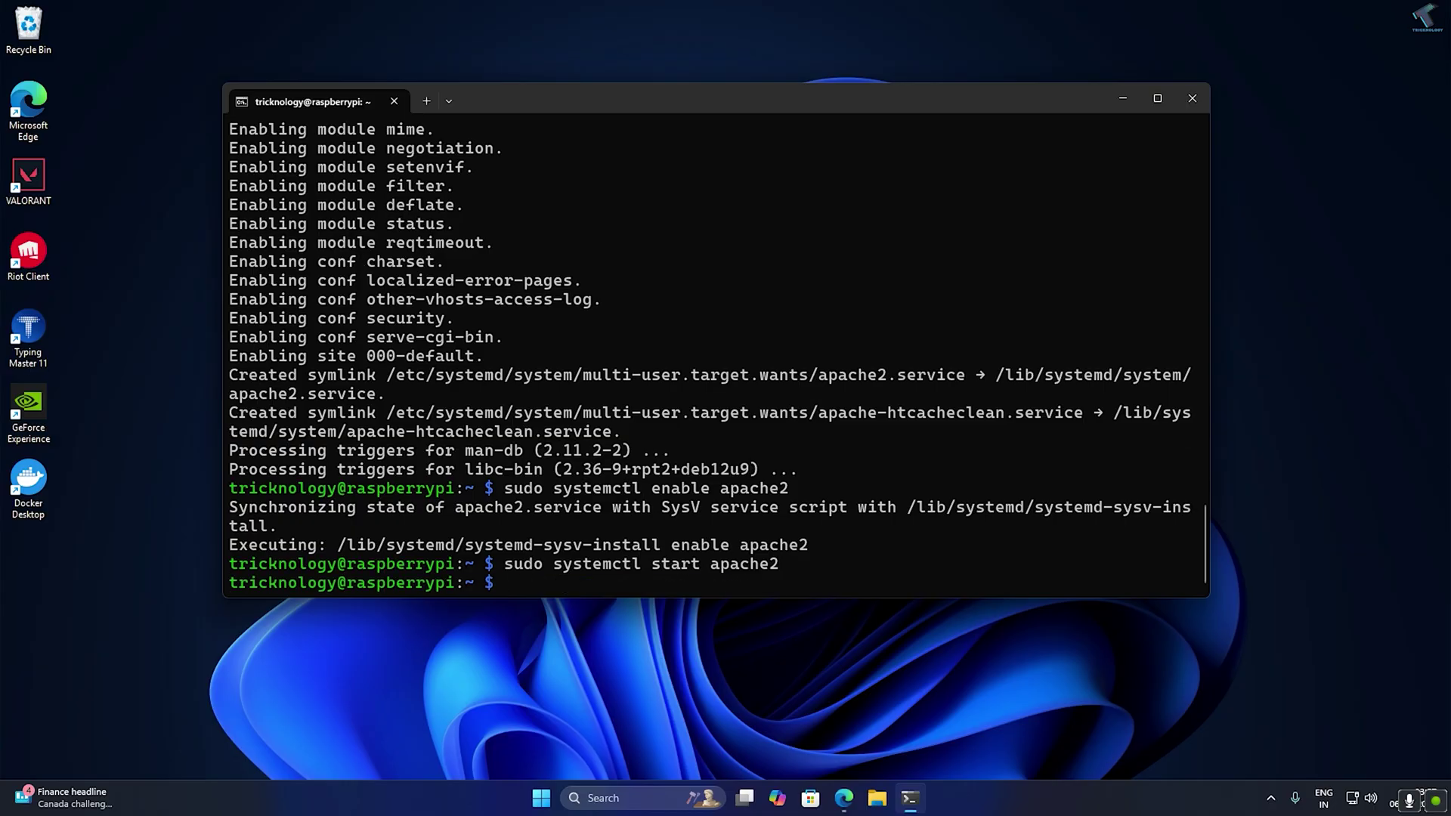
- Install MariaDB with 'sudo apt install mariadb-server -y', re-running it after fixing the 'intall' typo
{"action": "type", "text": "sudo apt is"}
{"action": "key", "text": "BackSpace"}
{"action": "type", "text": "ntall ma"}
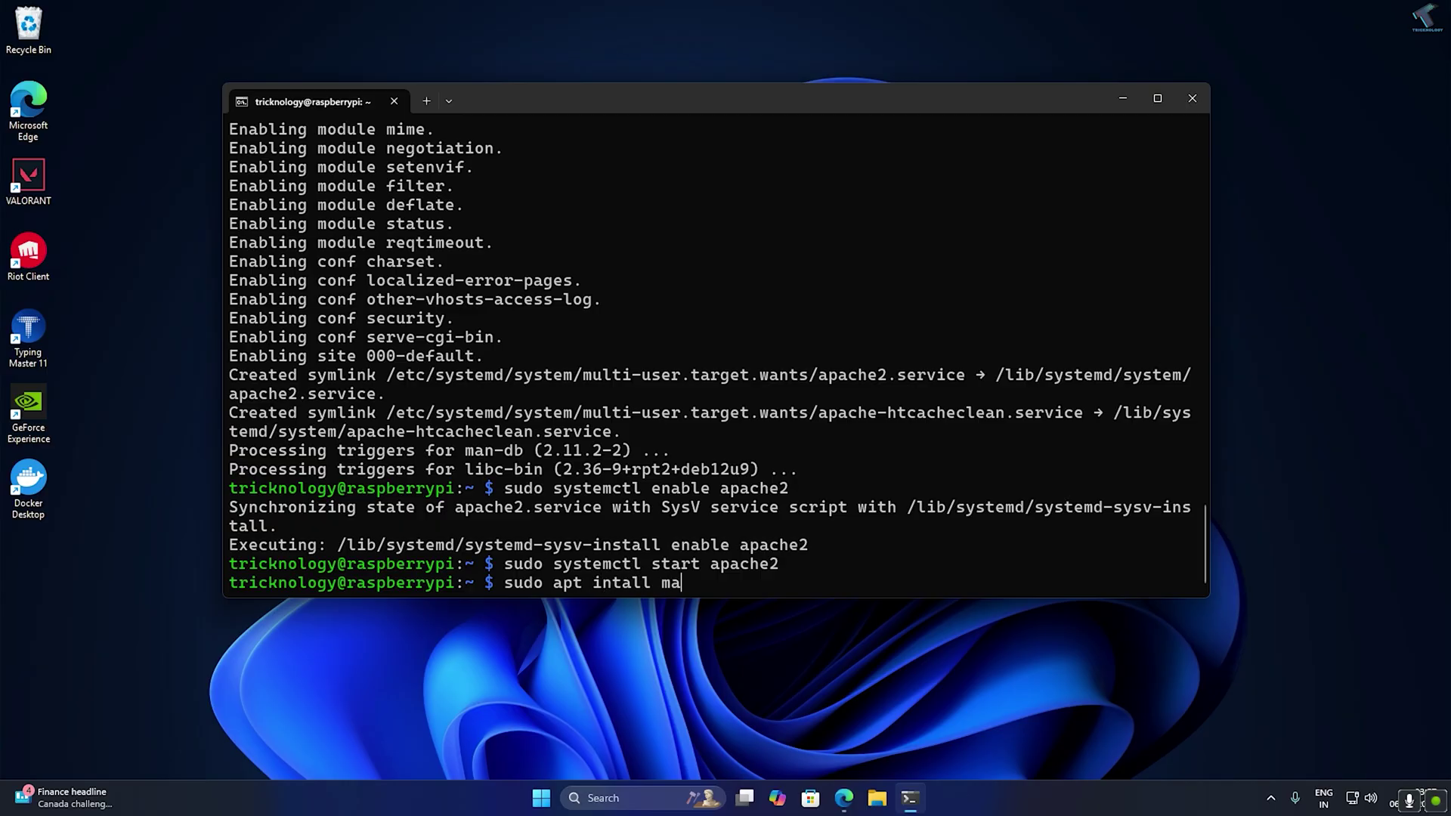
{"action": "type", "text": "riadb-server -y"}
{"action": "key", "text": "Return"}
{"action": "key", "text": "Up"}
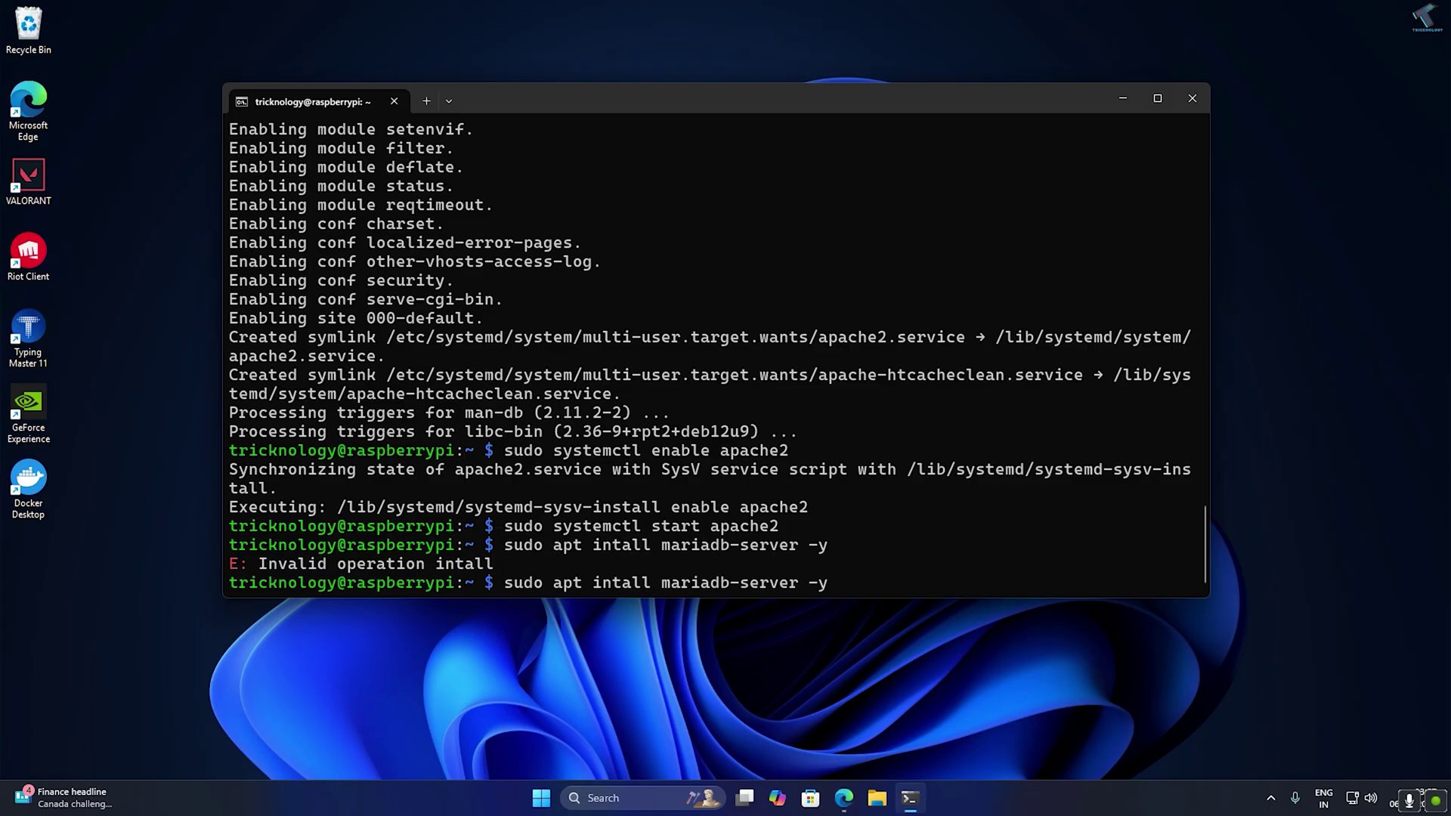
{"action": "type", "text": "s"}
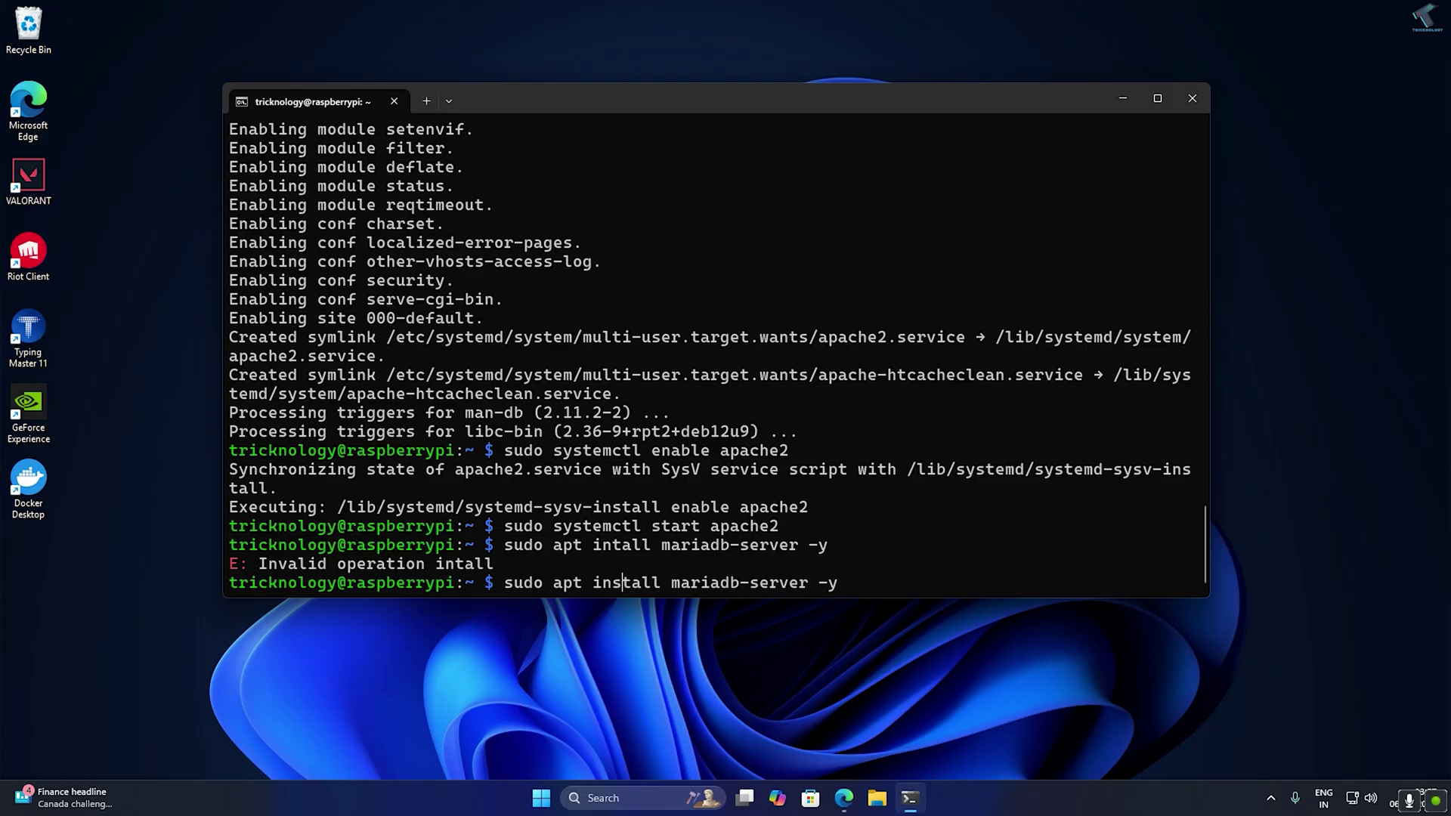
{"action": "key", "text": "Return"}
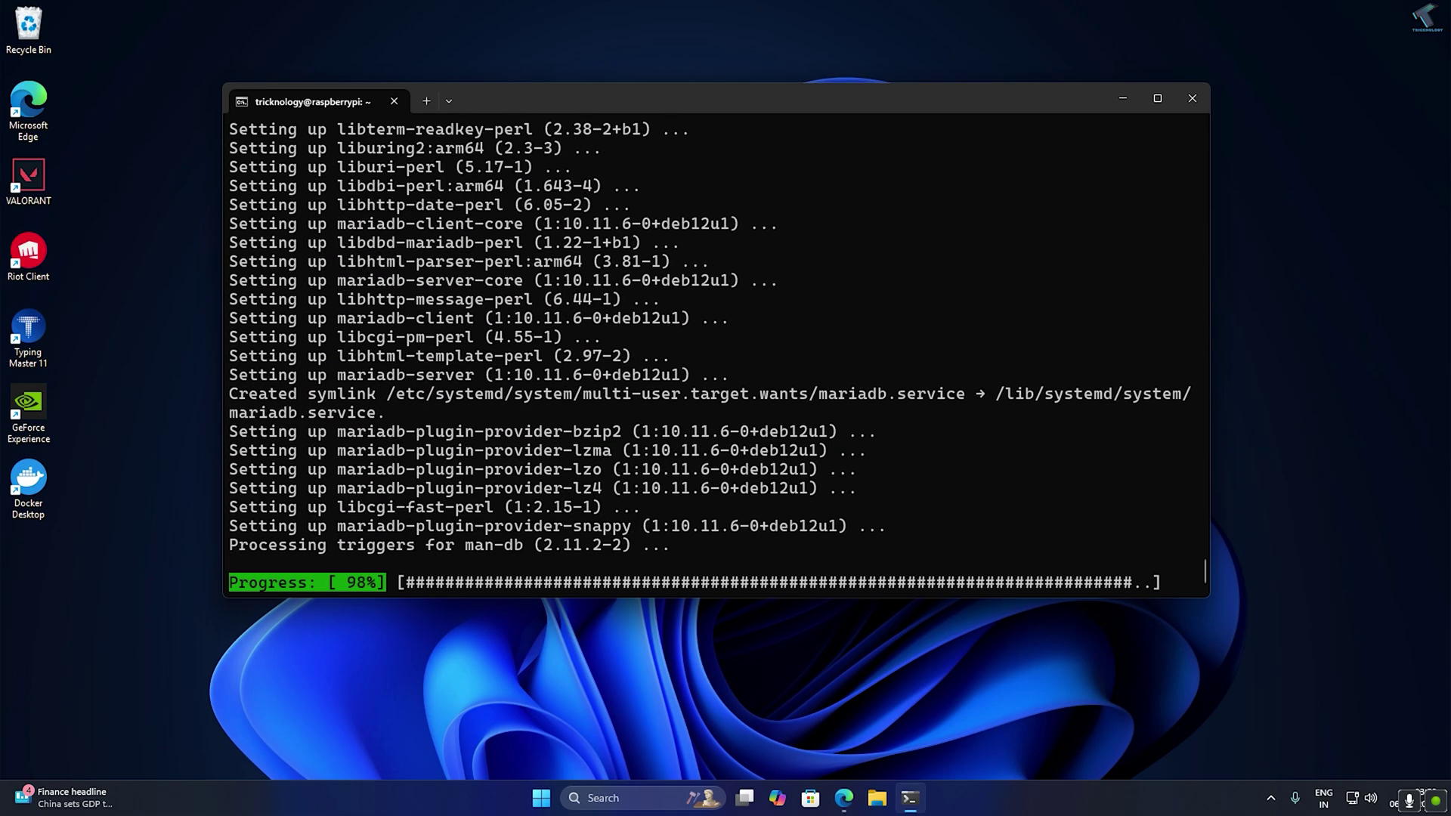
- Launch 'sudo mysql_secure_installation', correcting the misspelled 'sercure'
{"action": "type", "text": "sud"}
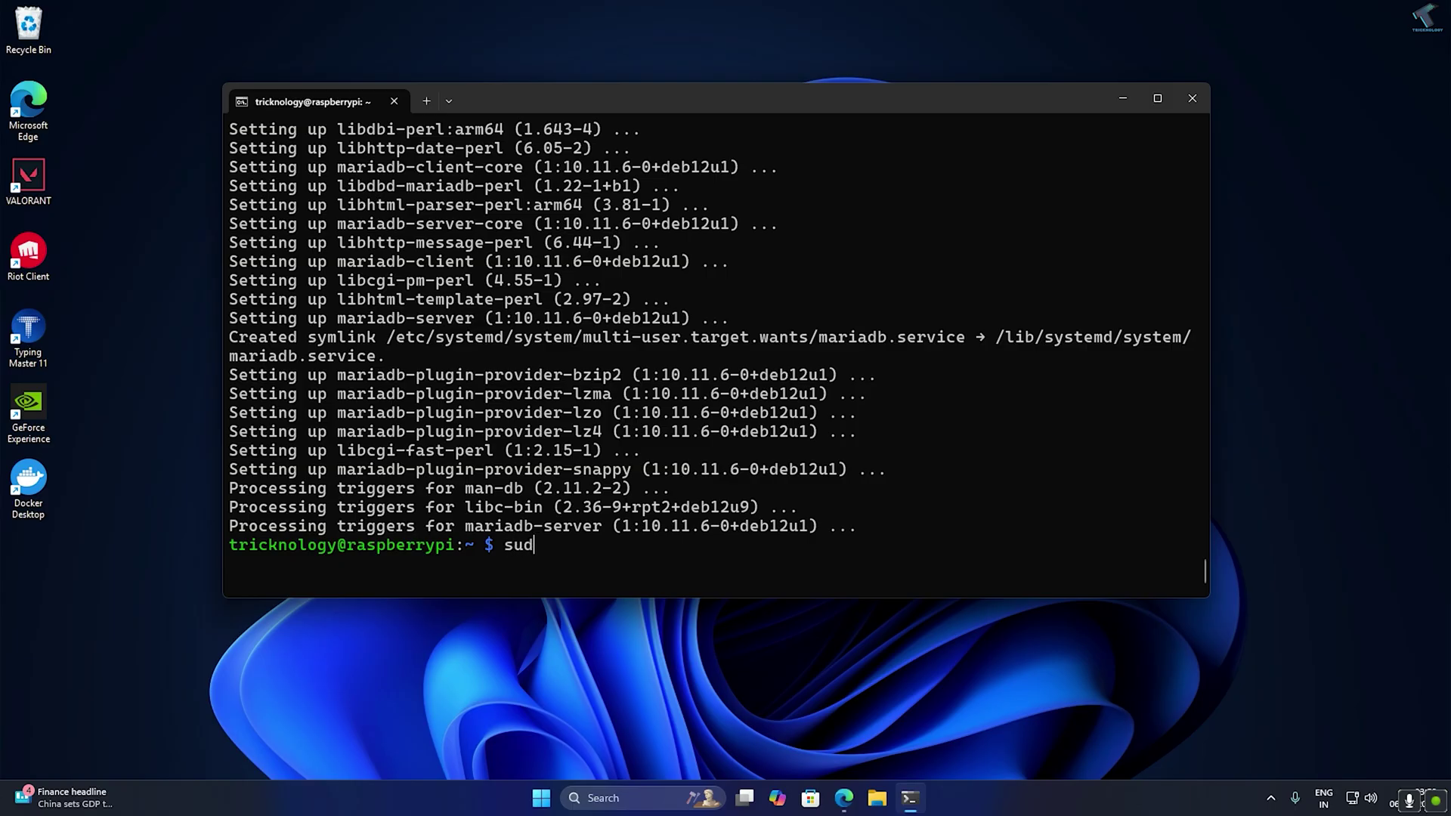
{"action": "type", "text": "o my"}
{"action": "key", "text": "BackSpace"}
{"action": "type", "text": "ysql_sercure_"}
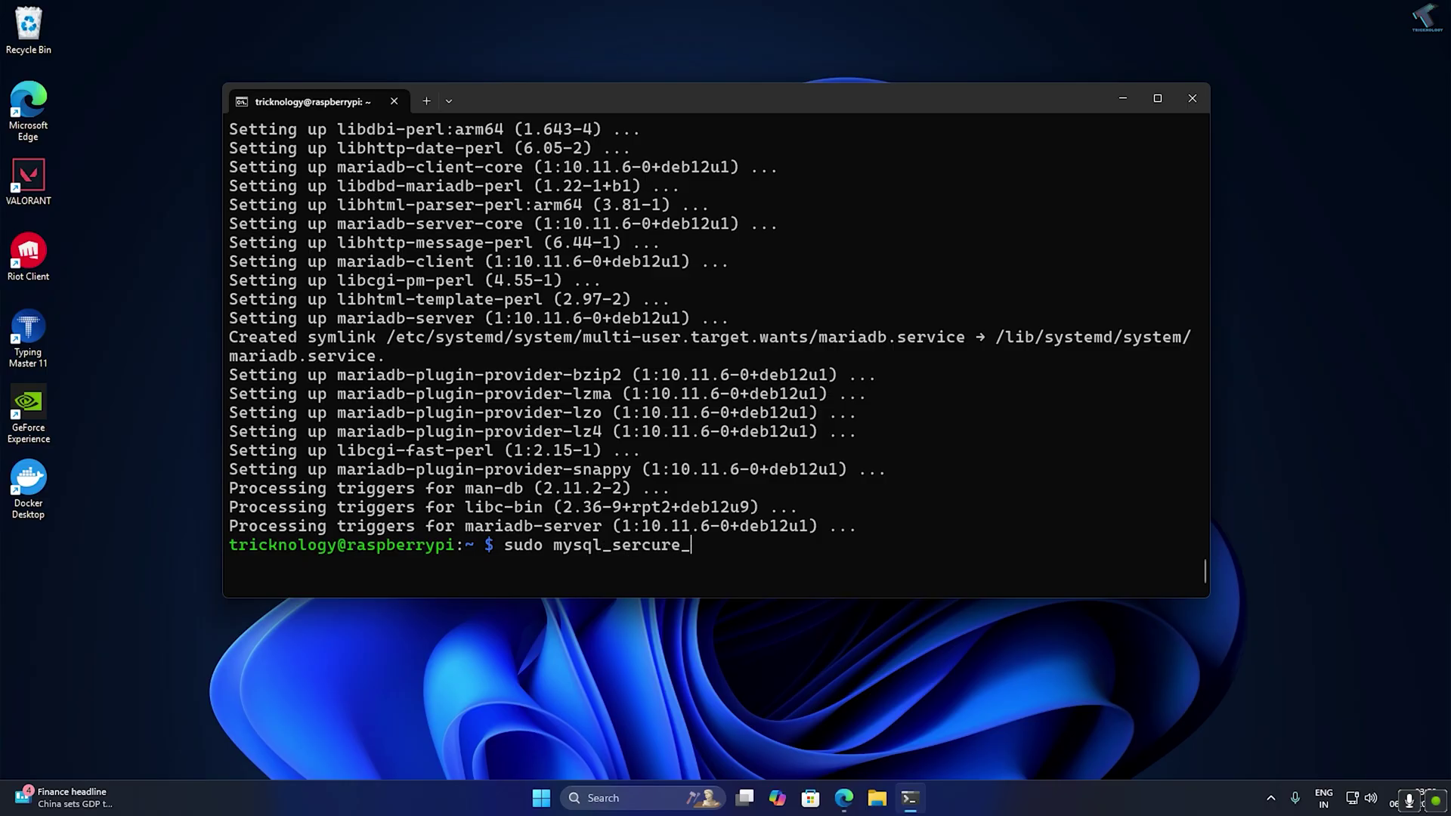
{"action": "type", "text": "installation"}
{"action": "key", "text": "Return"}
{"action": "key", "text": "Up"}
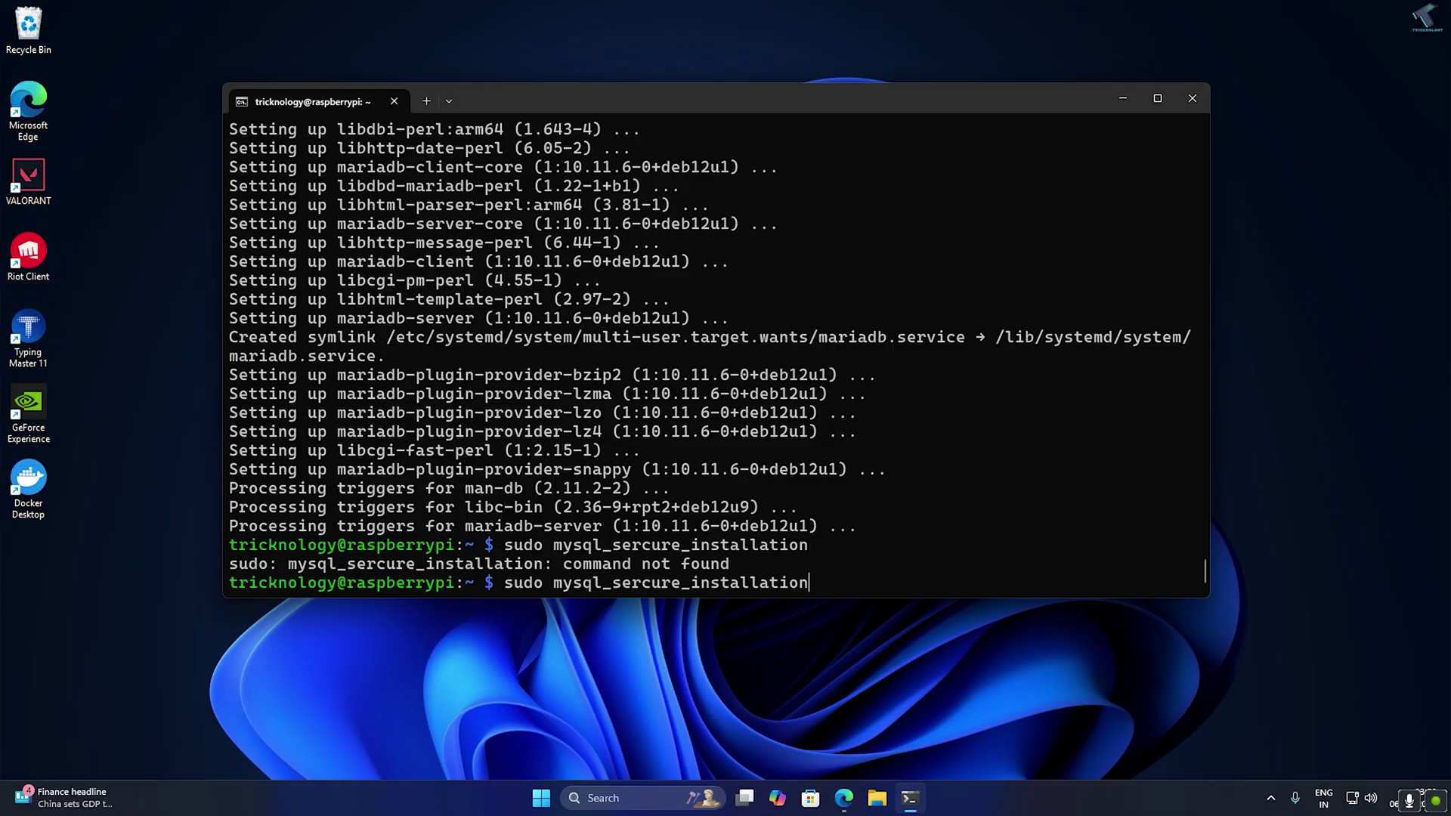
{"action": "key", "text": "Left"}
{"action": "key", "text": "Left"}
{"action": "key", "text": "Left"}
{"action": "key", "text": "Left"}
{"action": "key", "text": "Left"}
{"action": "key", "text": "Left"}
{"action": "key", "text": "Left"}
{"action": "key", "text": "Left"}
{"action": "key", "text": "Left"}
{"action": "key", "text": "Left"}
{"action": "key", "text": "Left"}
{"action": "key", "text": "Left"}
{"action": "key", "text": "Left"}
{"action": "key", "text": "Left"}
{"action": "key", "text": "Left"}
{"action": "key", "text": "Left"}
{"action": "key", "text": "Left"}
{"action": "key", "text": "BackSpace"}
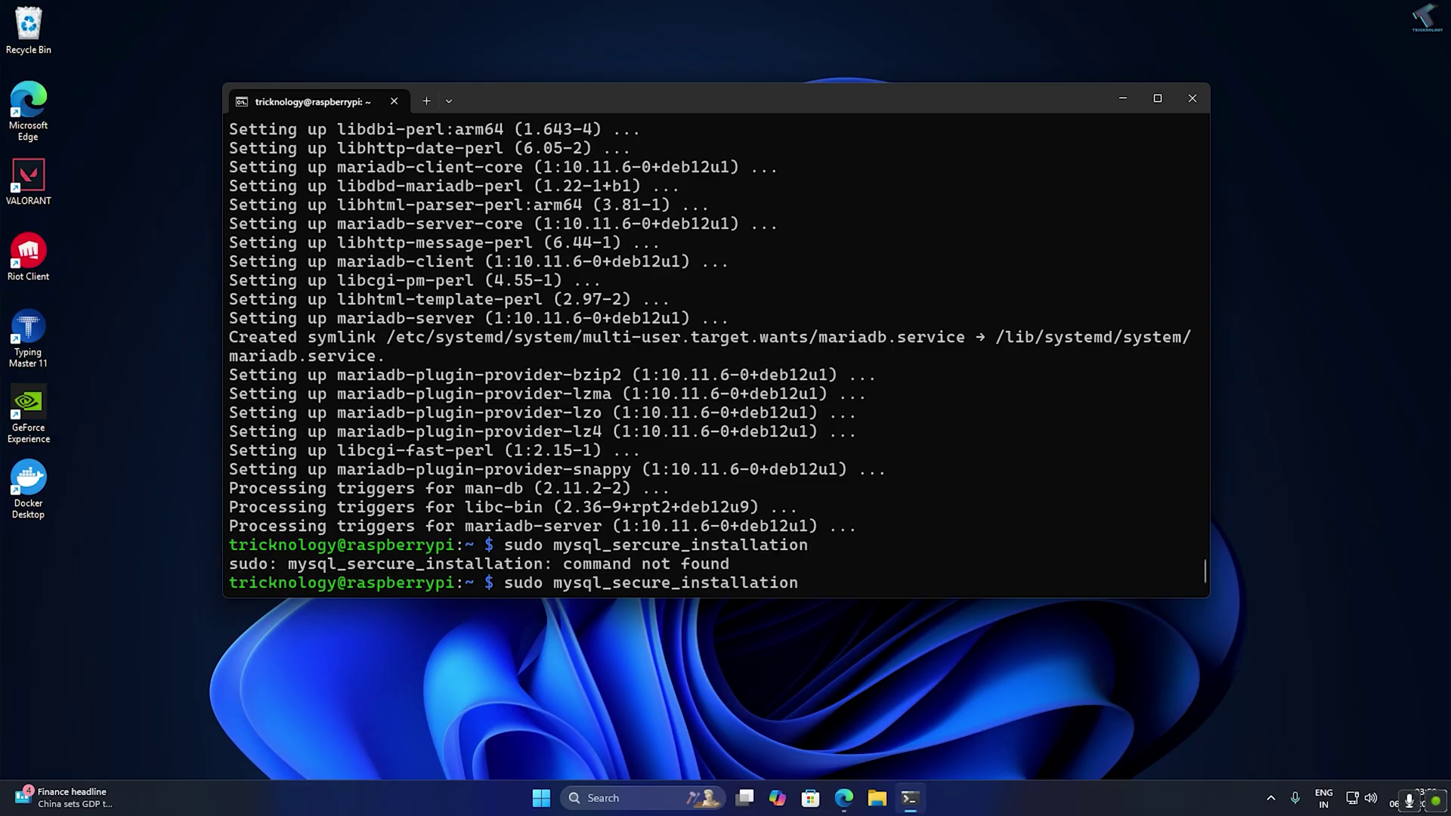
{"action": "key", "text": "Return"}
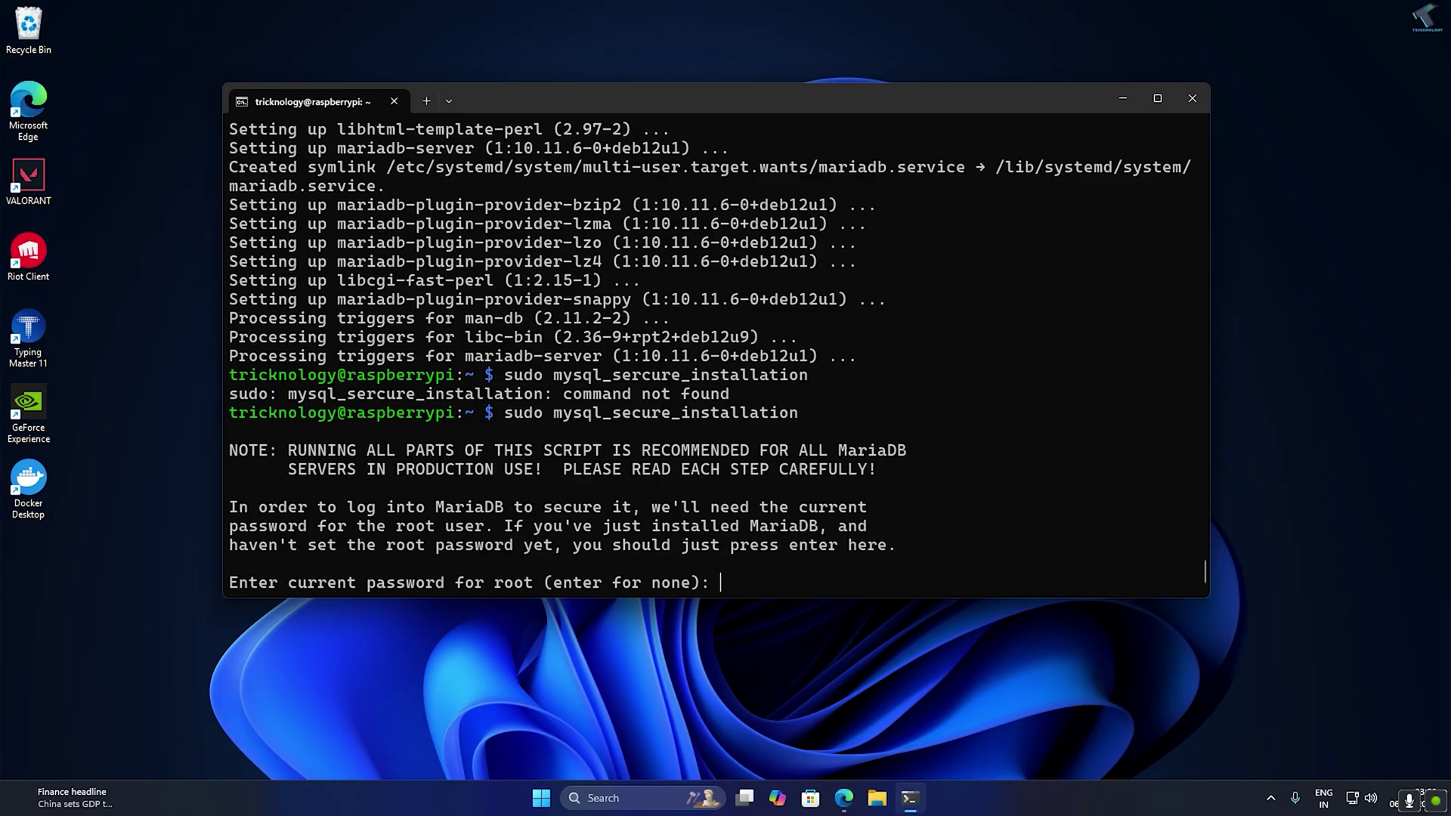
- Skip the empty current password, switch to unix_socket authentication, and set a new root password
{"action": "key", "text": "Return"}
{"action": "type", "text": "y"}
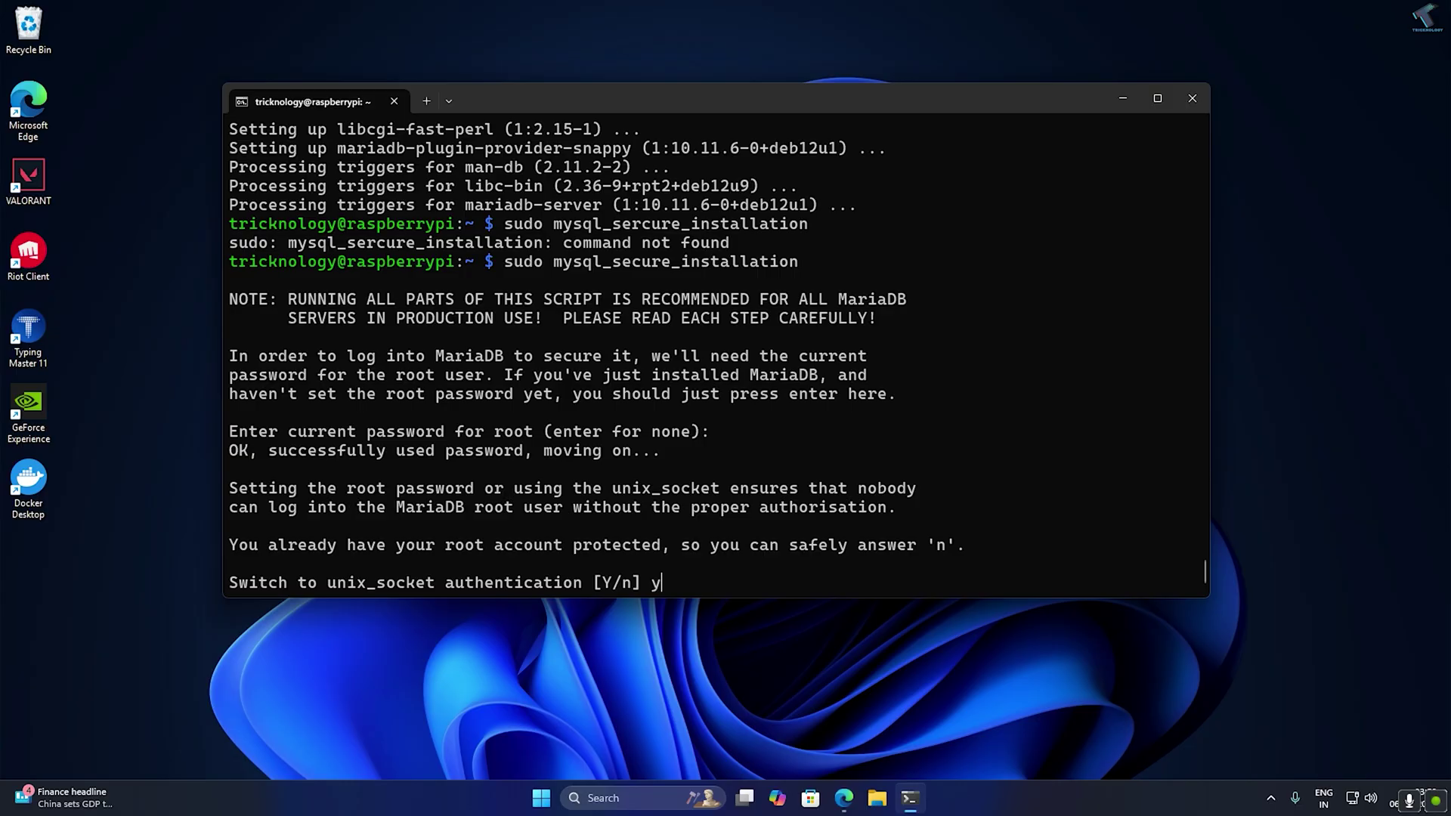
{"action": "key", "text": "Return"}
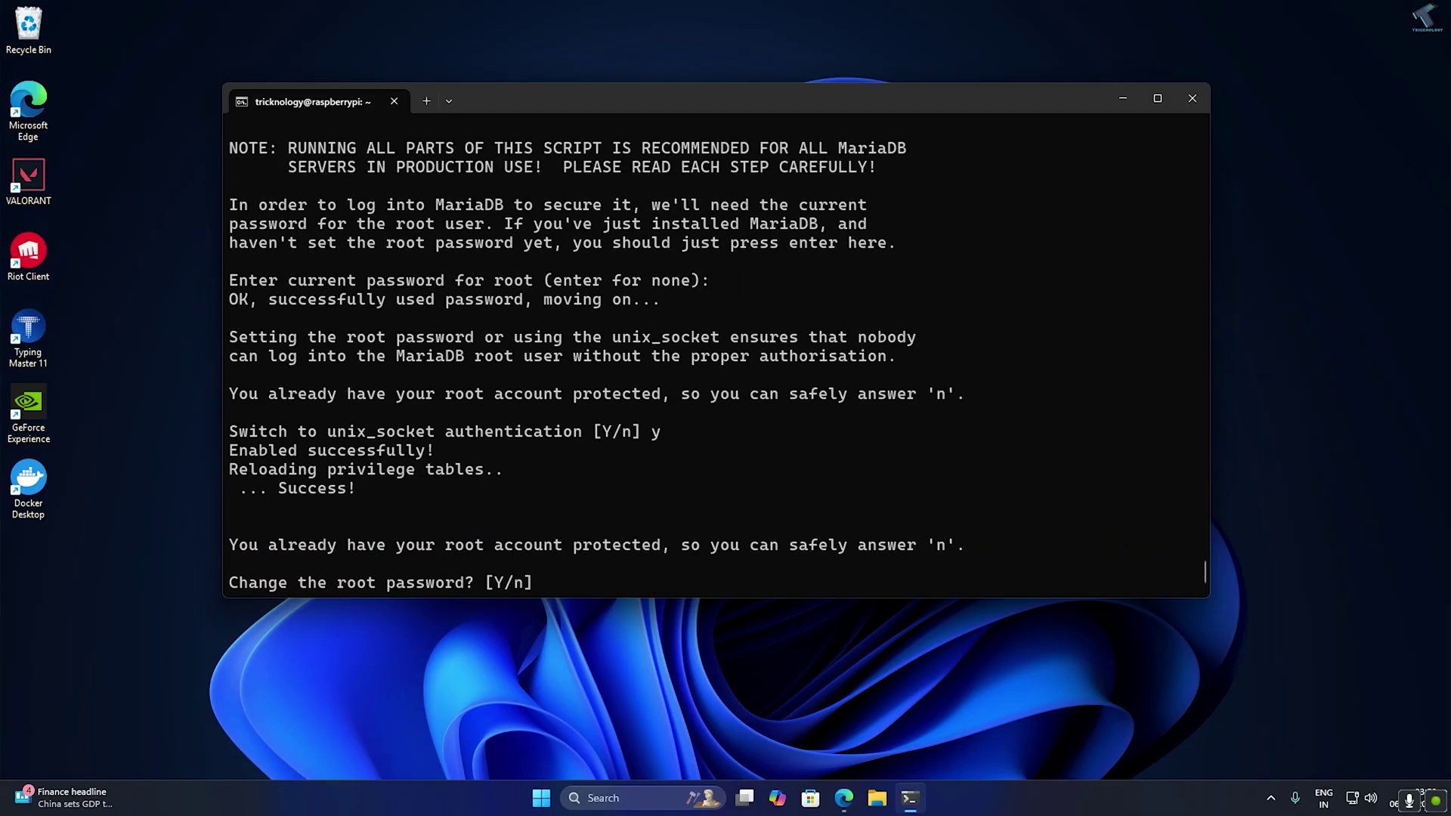
{"action": "type", "text": "y"}
{"action": "key", "text": "Return"}
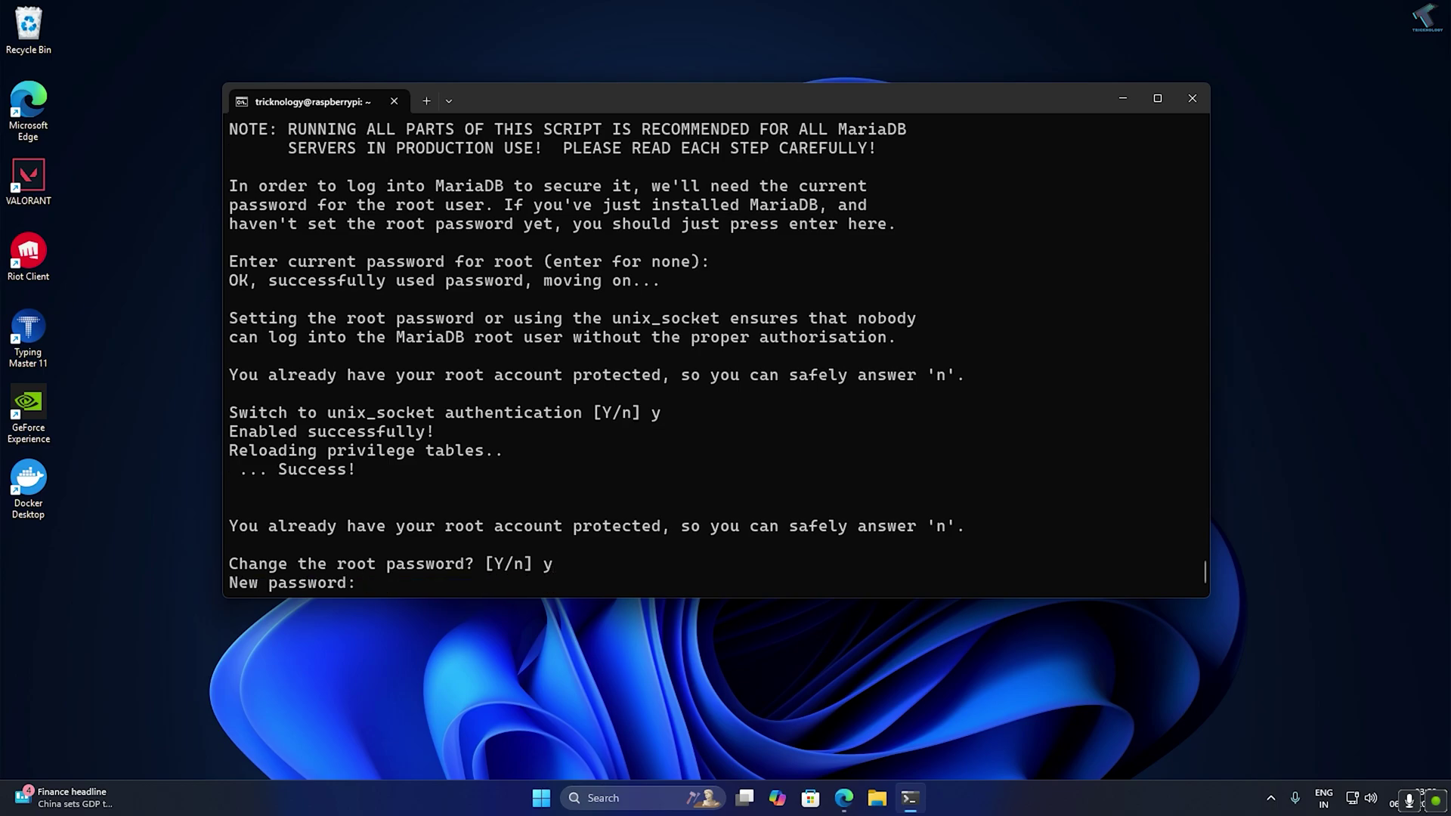
{"action": "key", "text": "Return"}
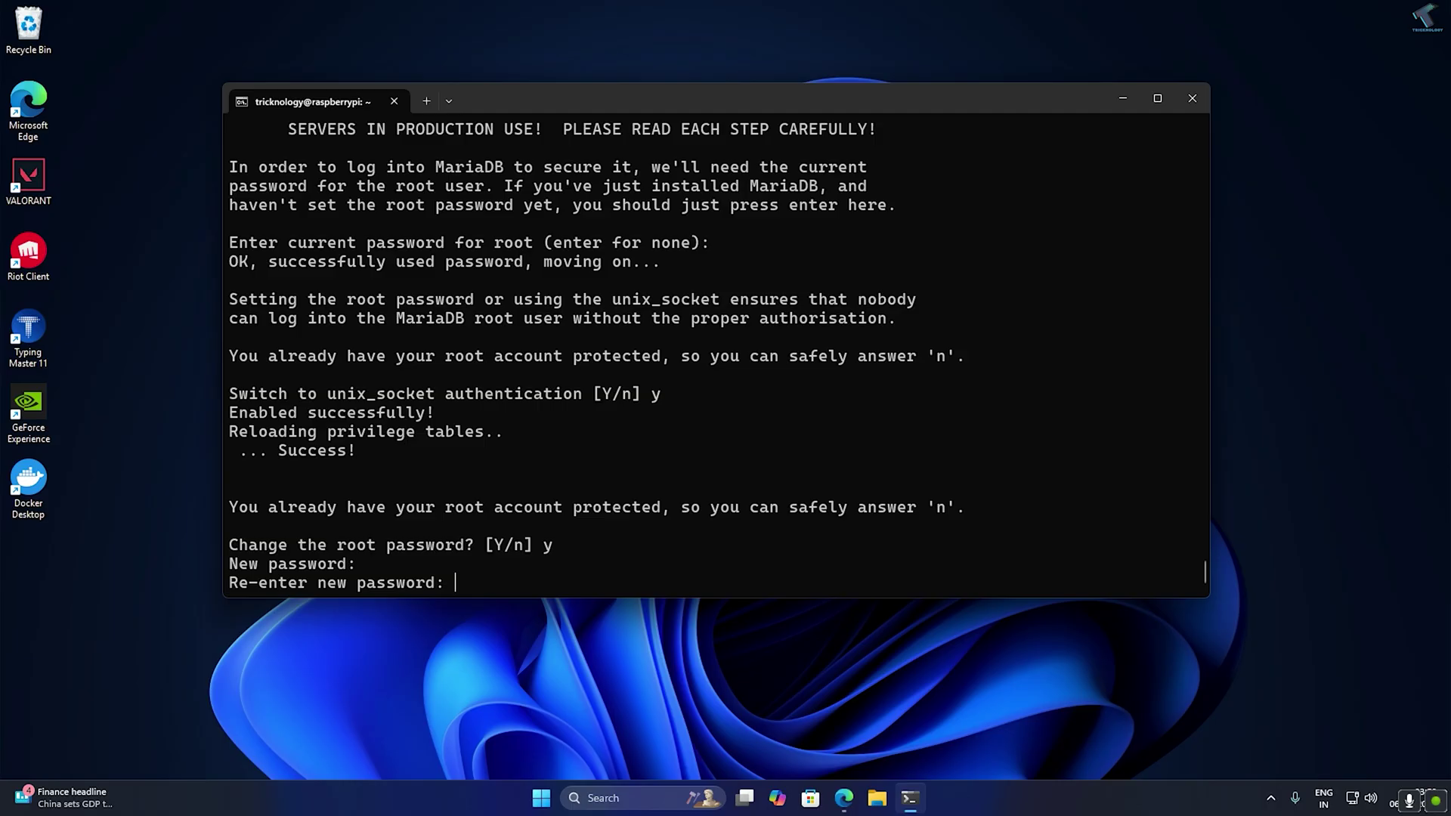
{"action": "key", "text": "Return"}
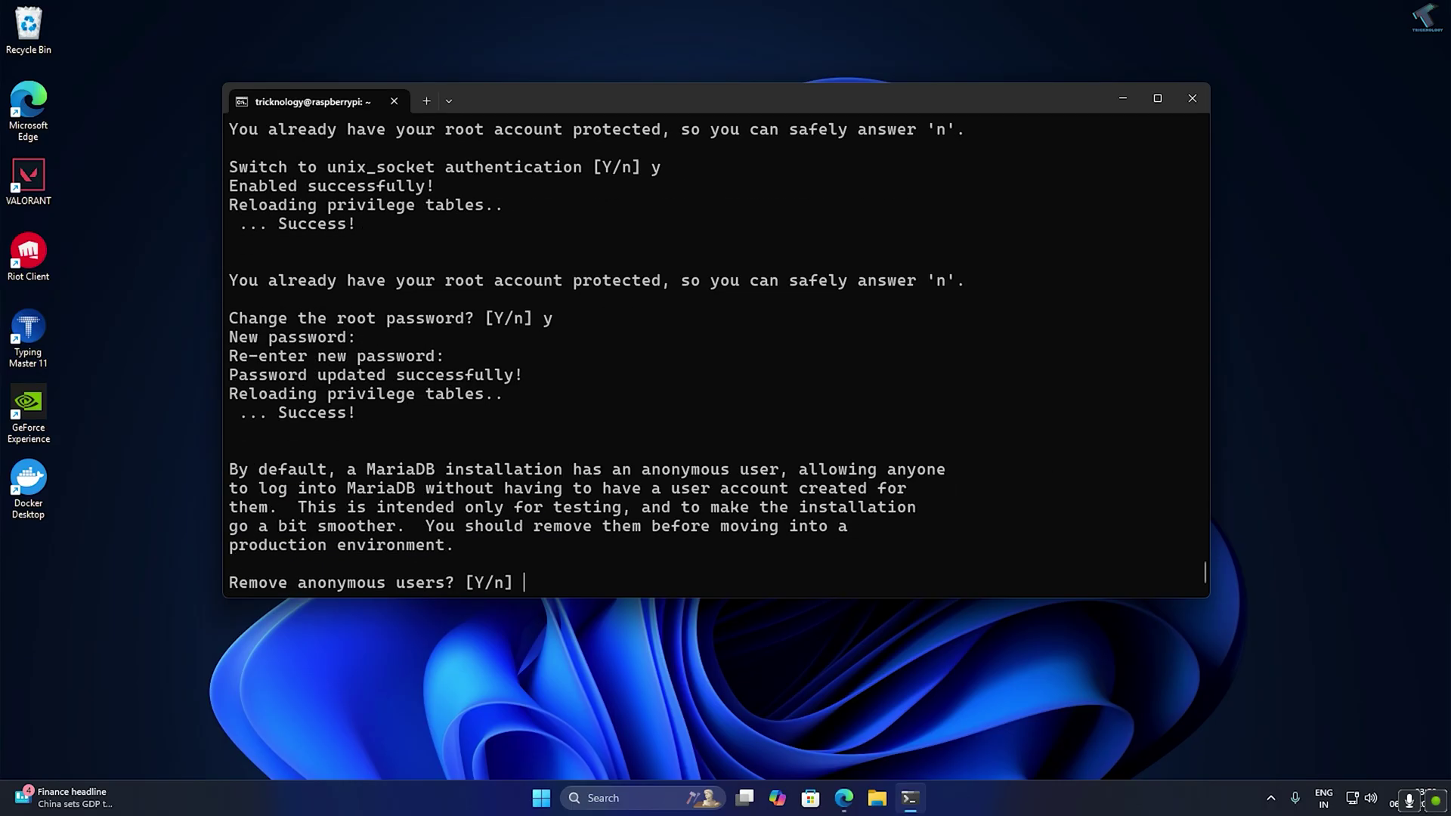
- Remove anonymous users and the test database, disallow remote root login, and reload privileges
{"action": "type", "text": "y"}
{"action": "key", "text": "Return"}
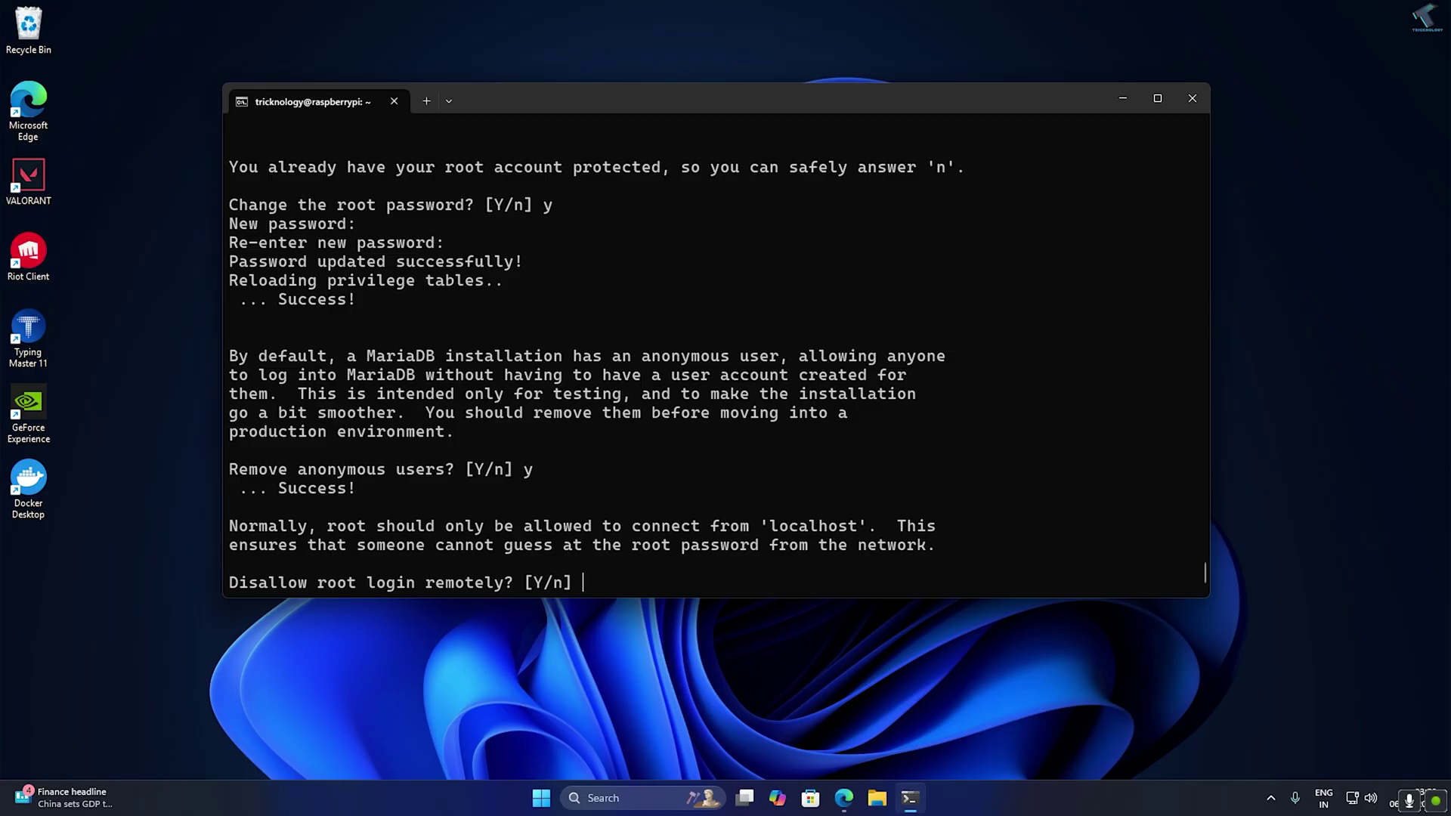
{"action": "type", "text": "y"}
{"action": "key", "text": "Return"}
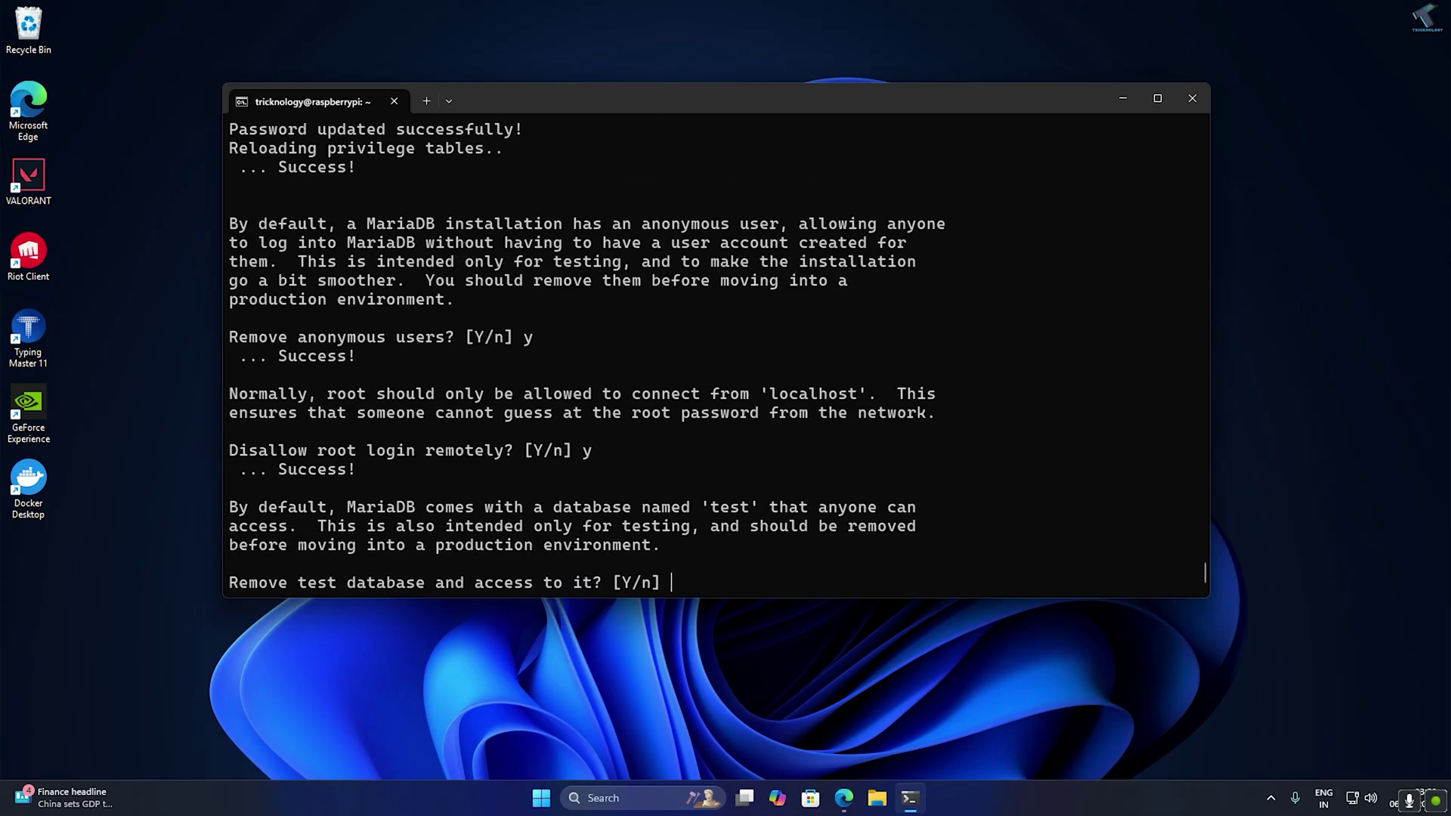
{"action": "type", "text": "y"}
{"action": "key", "text": "Return"}
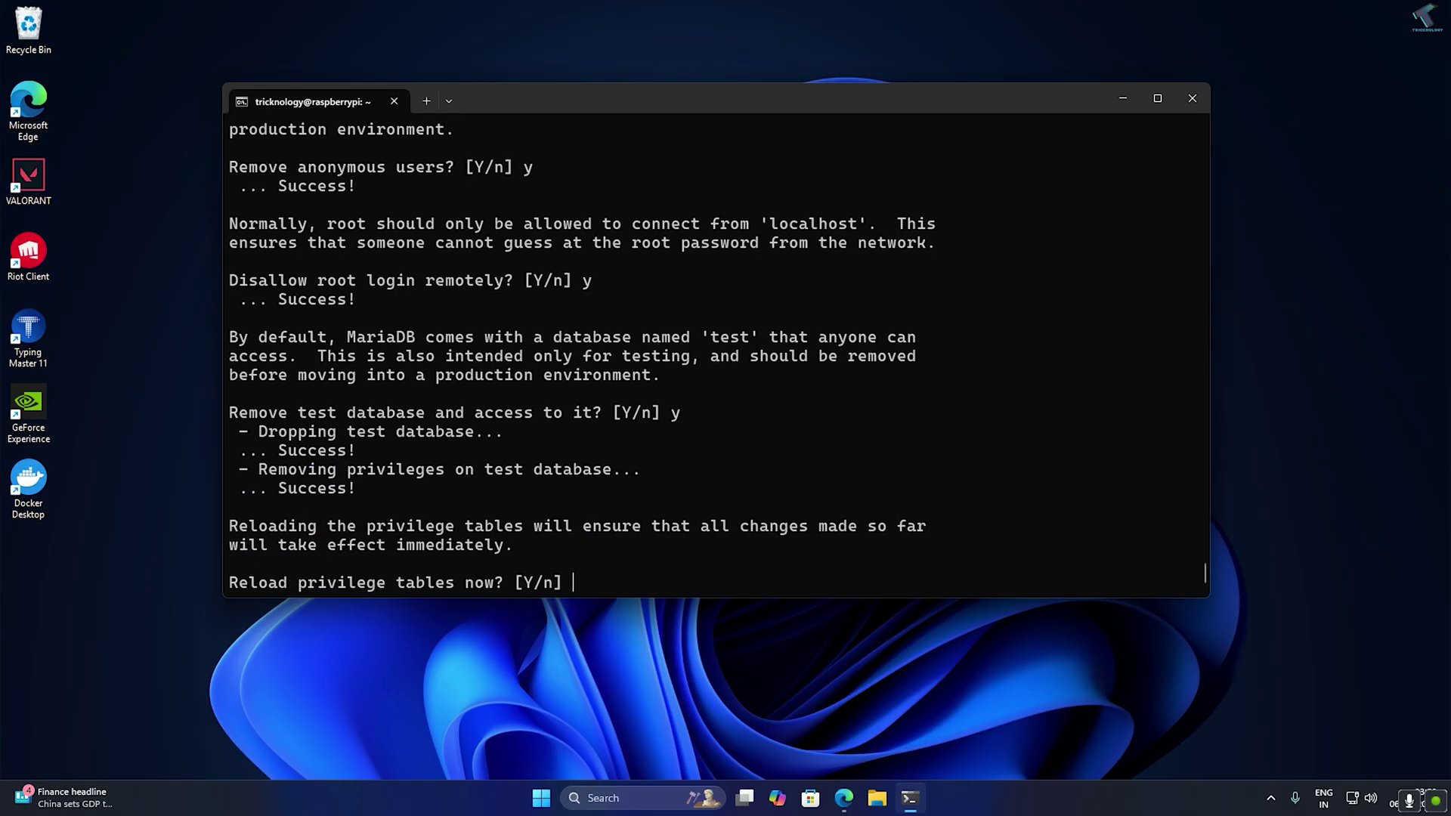
{"action": "type", "text": "y"}
{"action": "key", "text": "Return"}
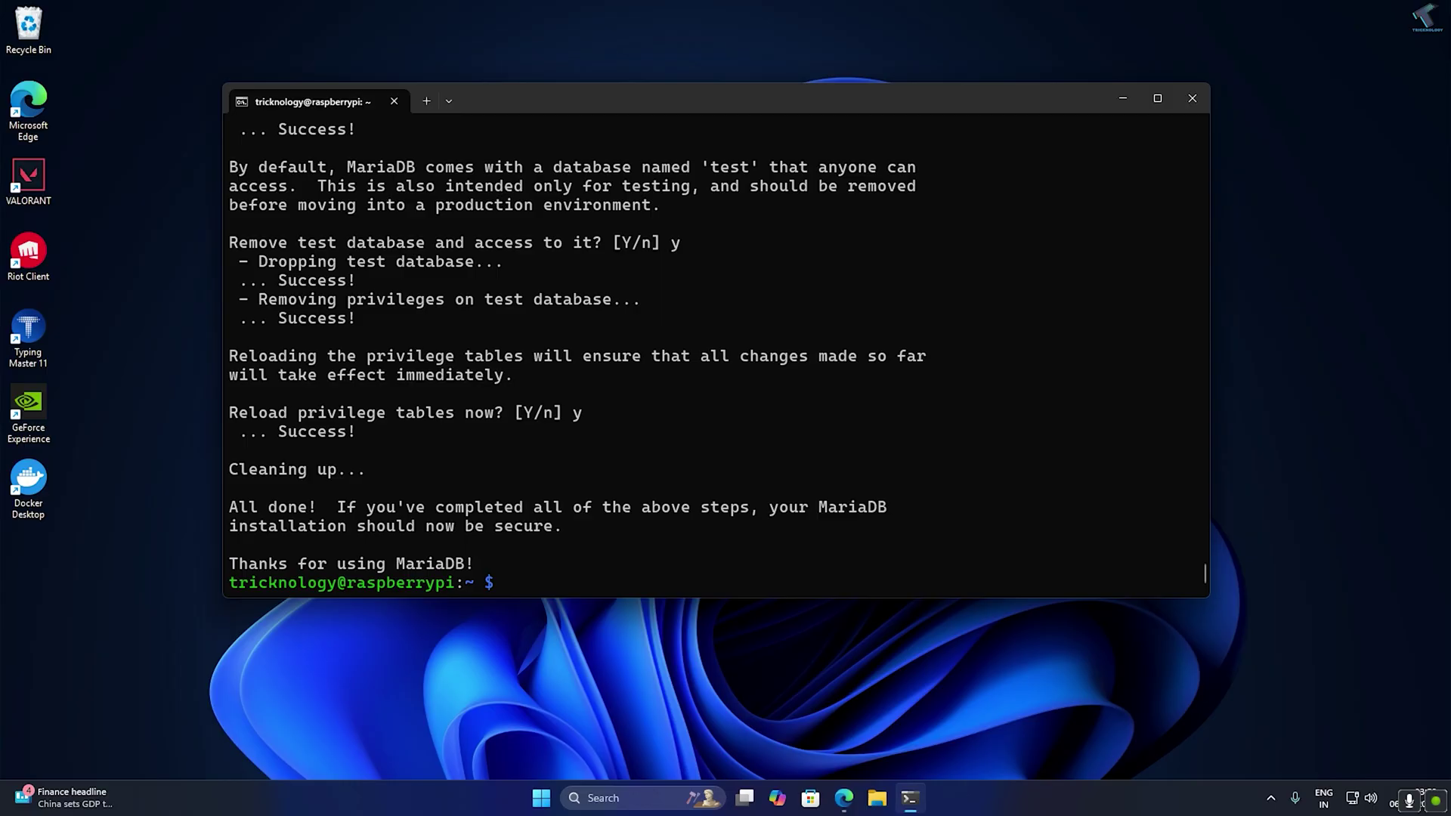
- Copy the tutorial's PHP 8.2 install command, paste it into the SSH session, and run it
{"action": "left_click", "coordinate": [844, 798]}
{"action": "scroll", "coordinate": [357, 381], "scroll_direction": "down", "scroll_amount": 3}
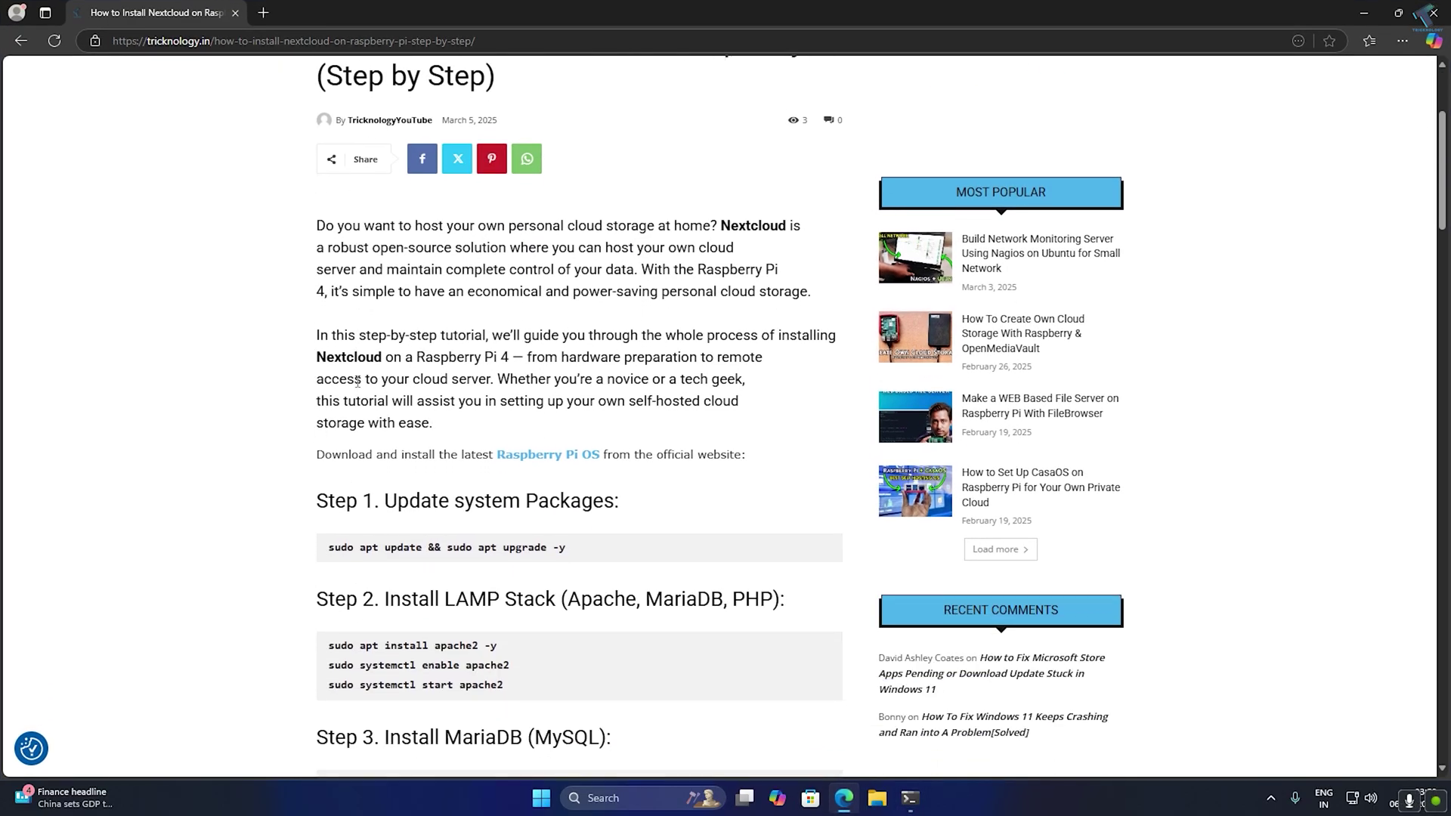
{"action": "scroll", "coordinate": [358, 382], "scroll_direction": "down", "scroll_amount": 9}
{"action": "left_click_drag", "start_coordinate": [328, 225], "coordinate": [567, 247]}
{"action": "key", "text": "ctrl+c"}
{"action": "right_click", "coordinate": [569, 245]}
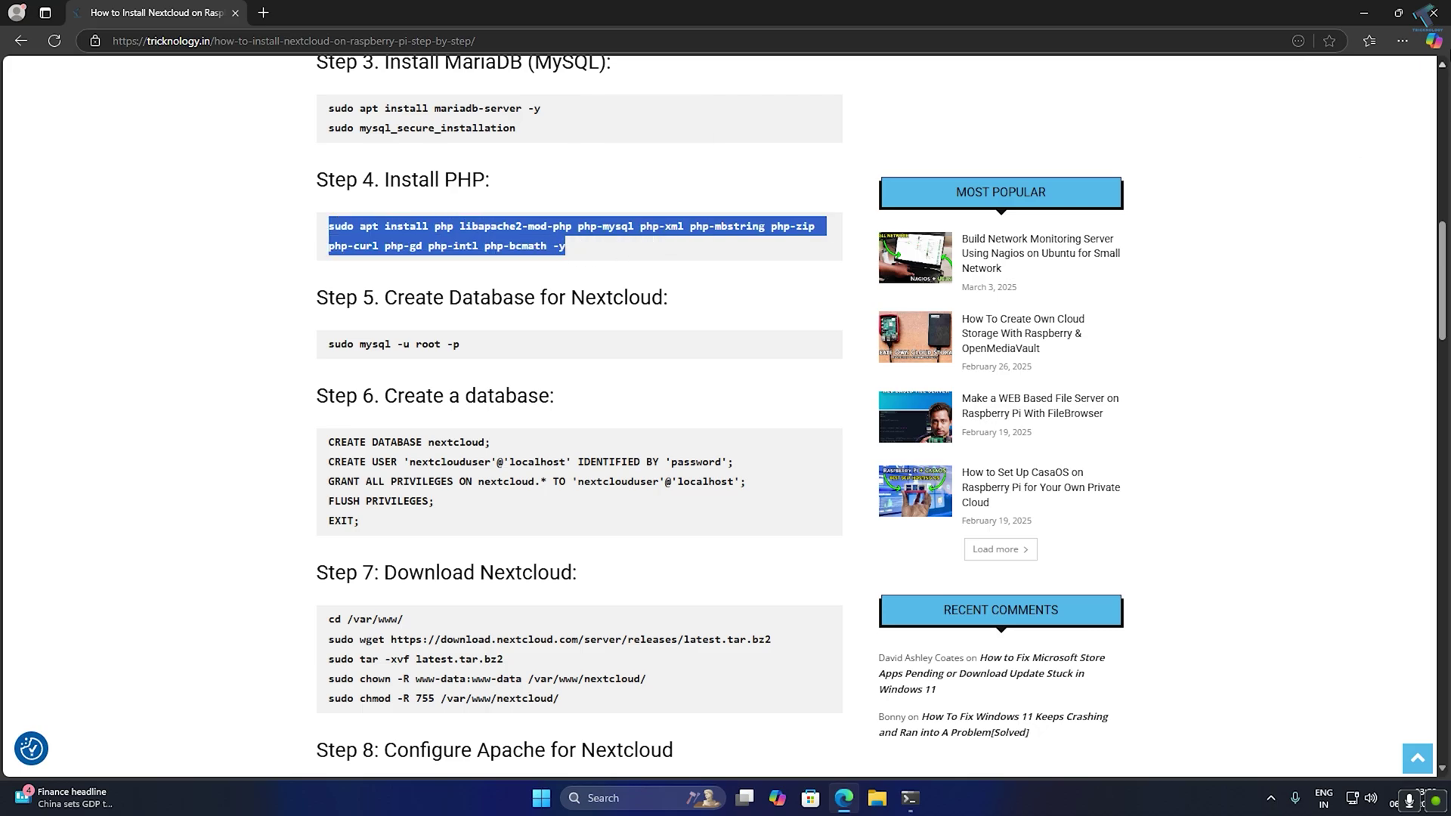
{"action": "left_click", "coordinate": [1364, 13]}
{"action": "right_click", "coordinate": [559, 473]}
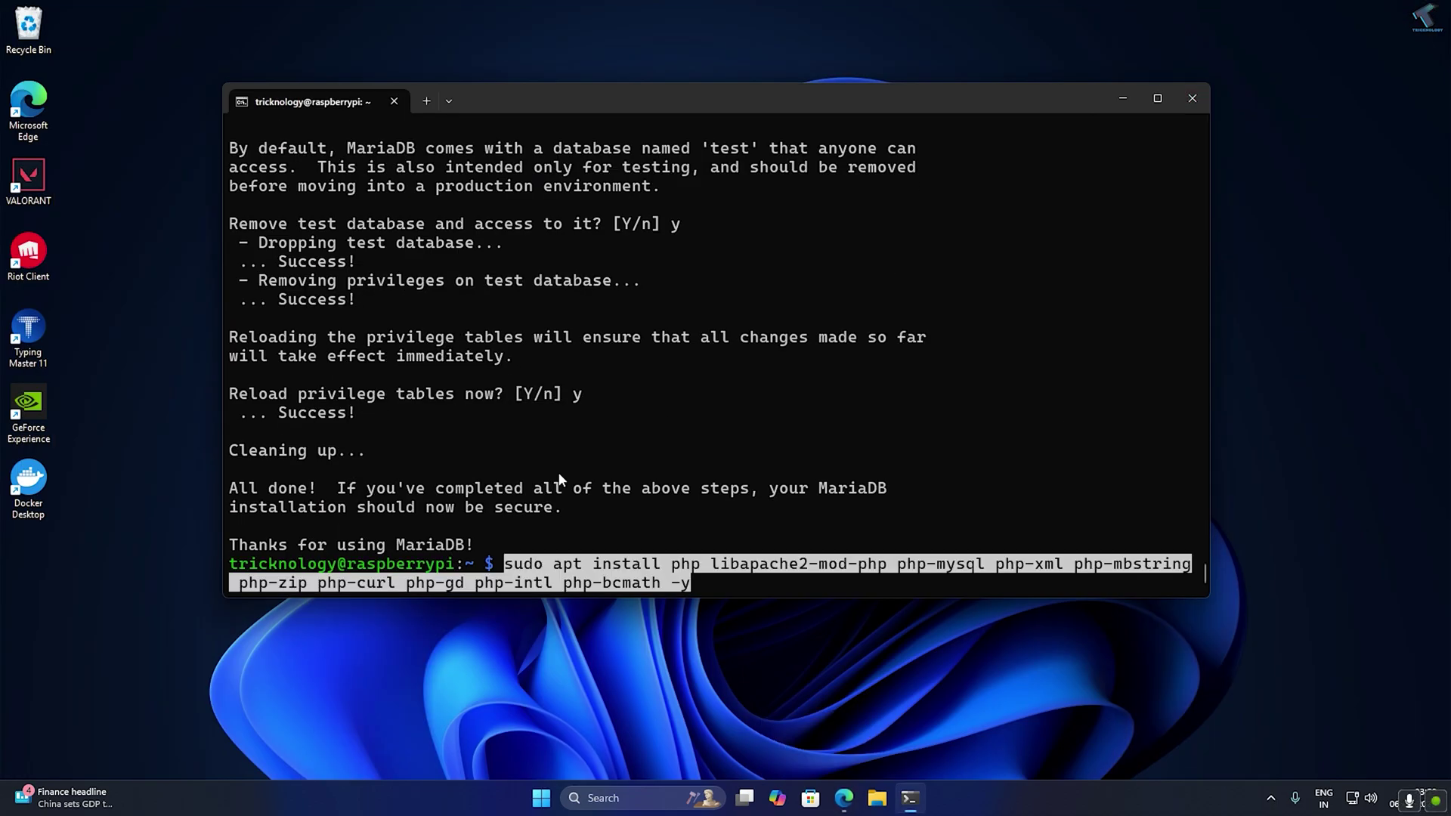
{"action": "key", "text": "Return"}
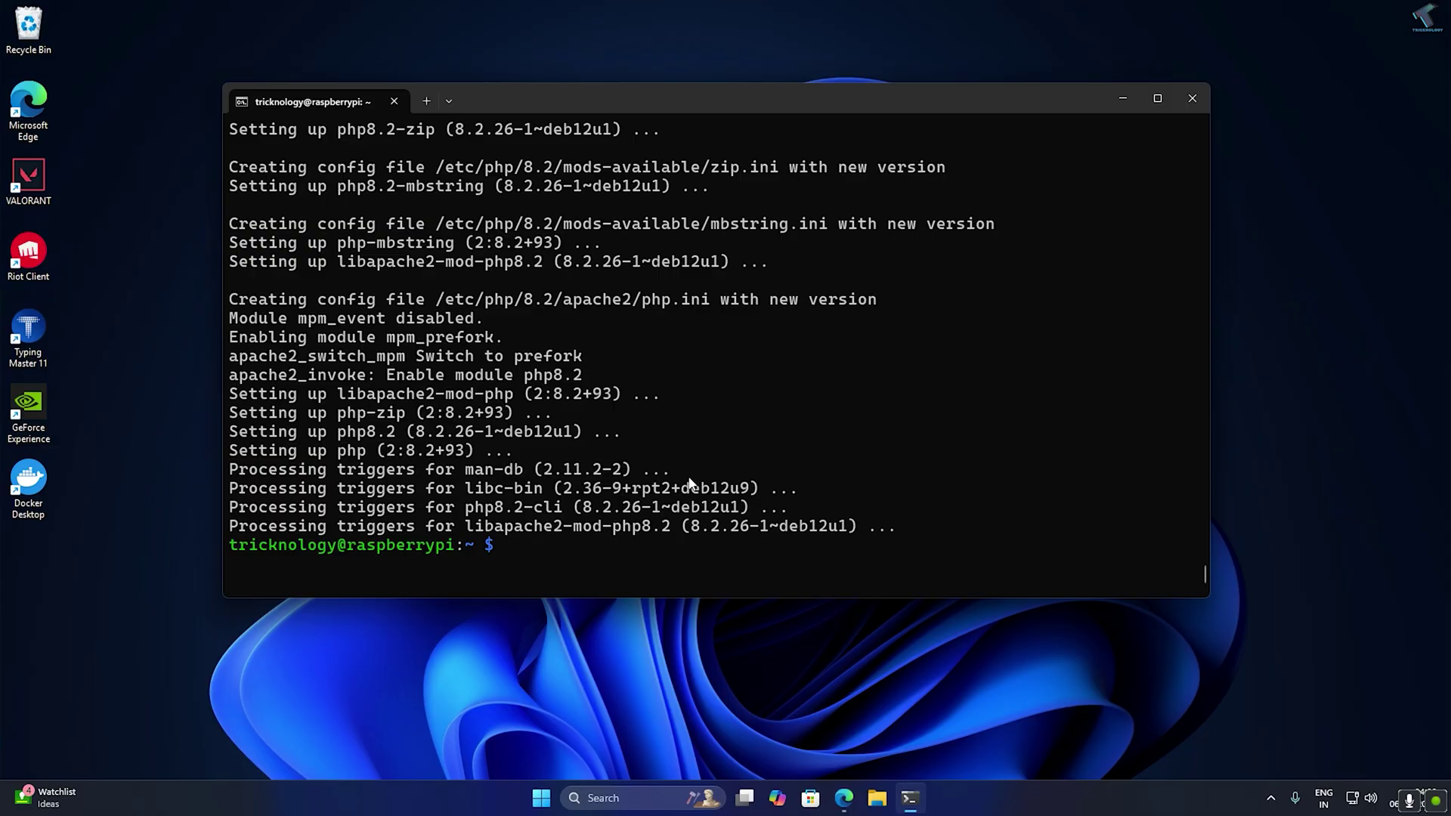
{"action": "type", "text": "sud mysql -u -"}
- Correct the command to 'sudo mysql -u root -p' and log into MariaDB as root
{"action": "key", "text": "BackSpace"}
{"action": "type", "text": "root -"}
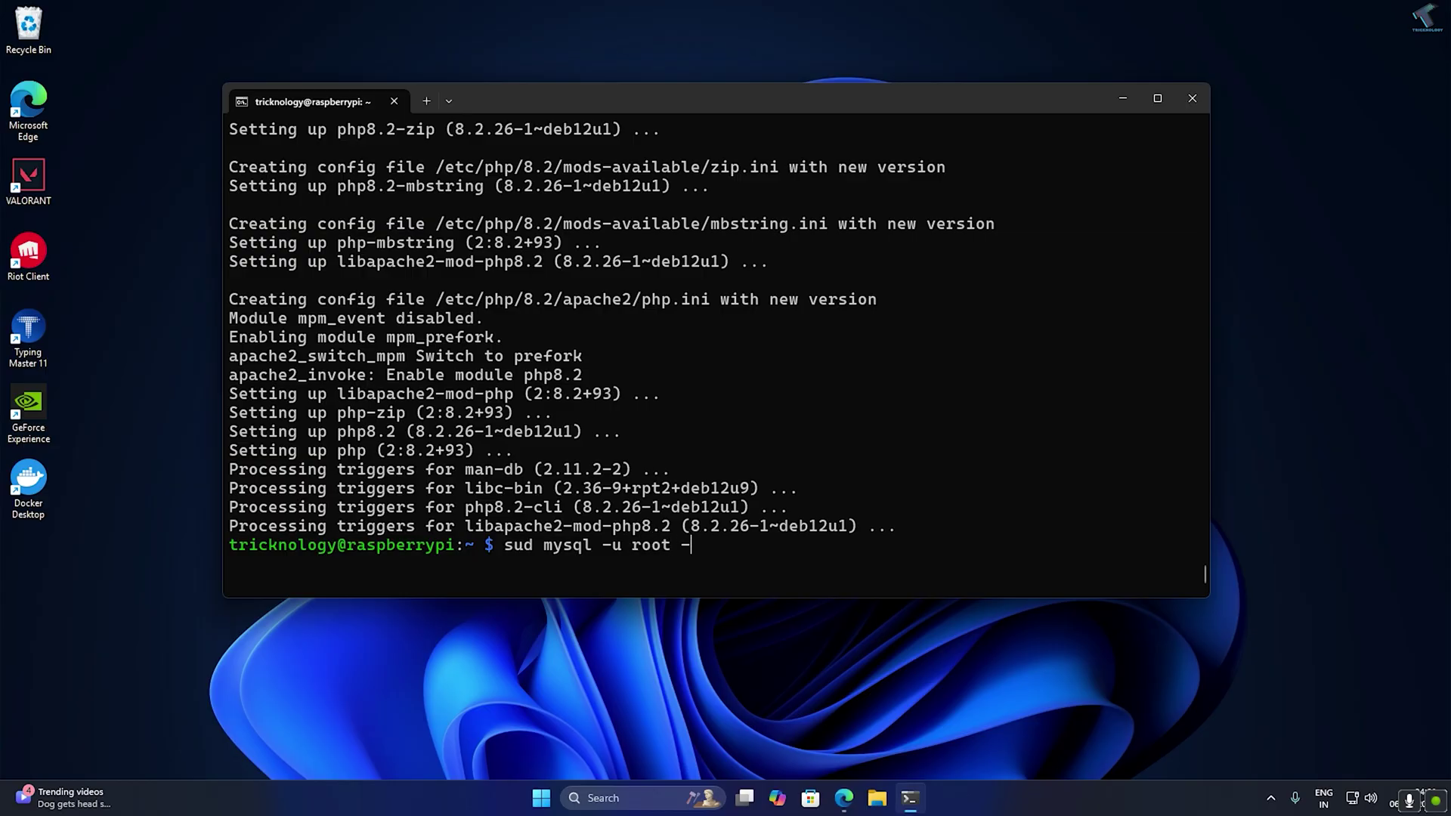
{"action": "type", "text": "p"}
{"action": "key", "text": "Left"}
{"action": "key", "text": "Left"}
{"action": "key", "text": "Left"}
{"action": "key", "text": "Left"}
{"action": "key", "text": "Left"}
{"action": "key", "text": "Left"}
{"action": "key", "text": "Left"}
{"action": "key", "text": "Left"}
{"action": "key", "text": "Left"}
{"action": "key", "text": "Left"}
{"action": "type", "text": "o"}
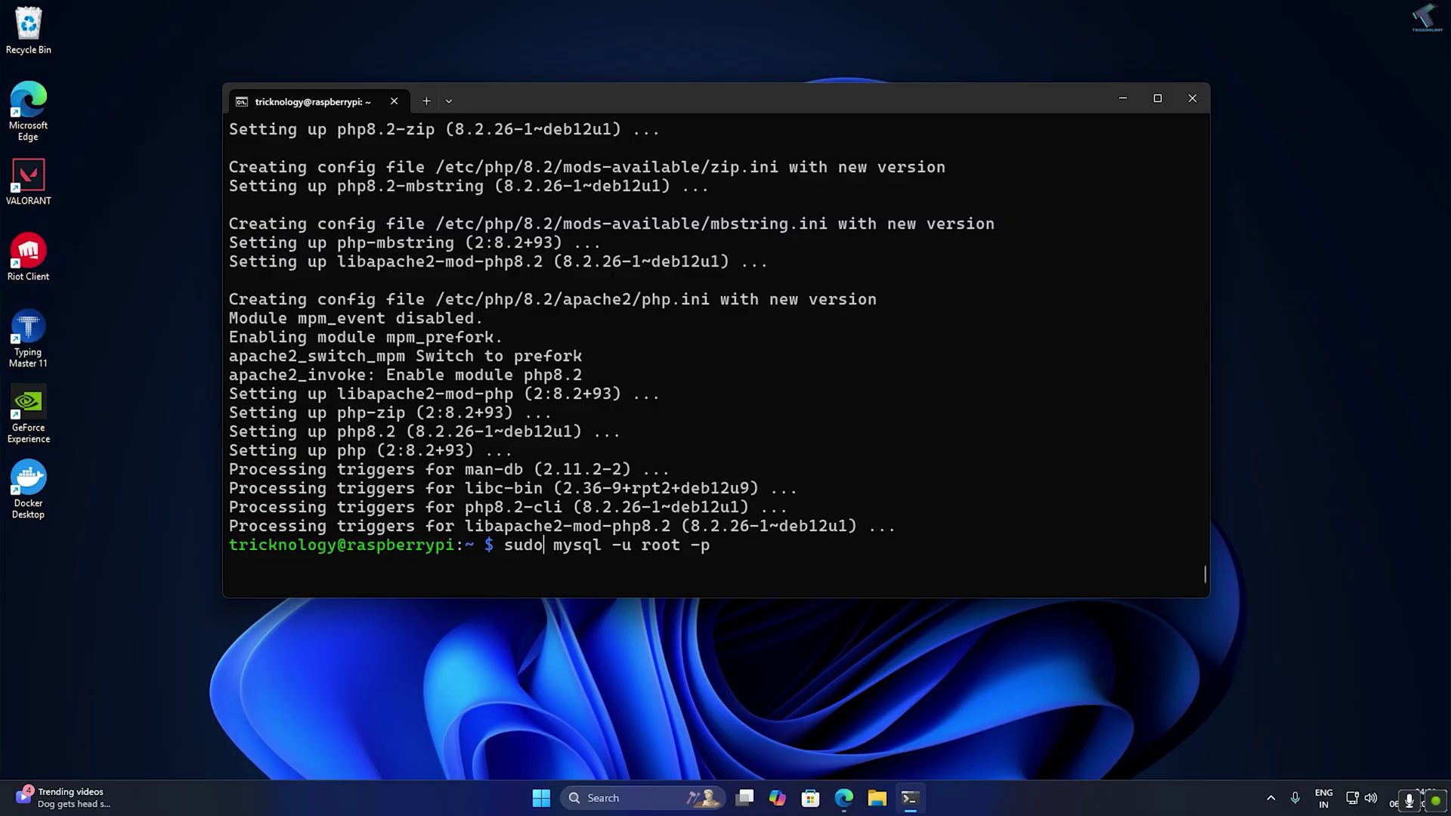
{"action": "key", "text": "Right"}
{"action": "key", "text": "Right"}
{"action": "key", "text": "Right"}
{"action": "key", "text": "Right"}
{"action": "key", "text": "Right"}
{"action": "key", "text": "Right"}
{"action": "key", "text": "Right"}
{"action": "key", "text": "Right"}
{"action": "key", "text": "Right"}
{"action": "key", "text": "Right"}
{"action": "key", "text": "Right"}
{"action": "key", "text": "Right"}
{"action": "key", "text": "Right"}
{"action": "key", "text": "Right"}
{"action": "key", "text": "Right"}
{"action": "key", "text": "Right"}
{"action": "key", "text": "Right"}
{"action": "key", "text": "Return"}
{"action": "key", "text": "Return"}
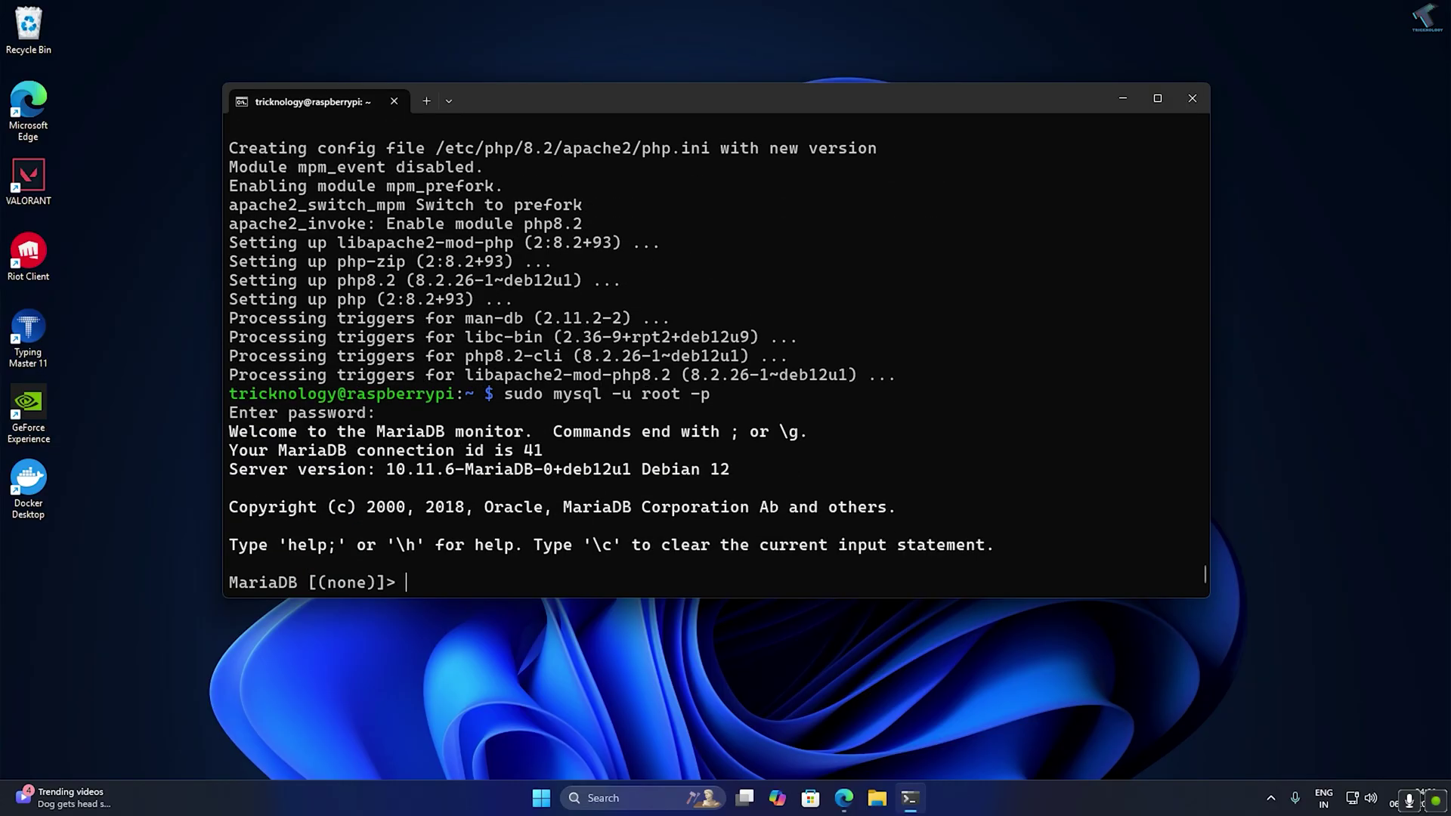
- Create the 'nextcloud' database at the MariaDB prompt using the tutorial's CREATE DATABASE line
{"action": "left_click", "coordinate": [844, 802]}
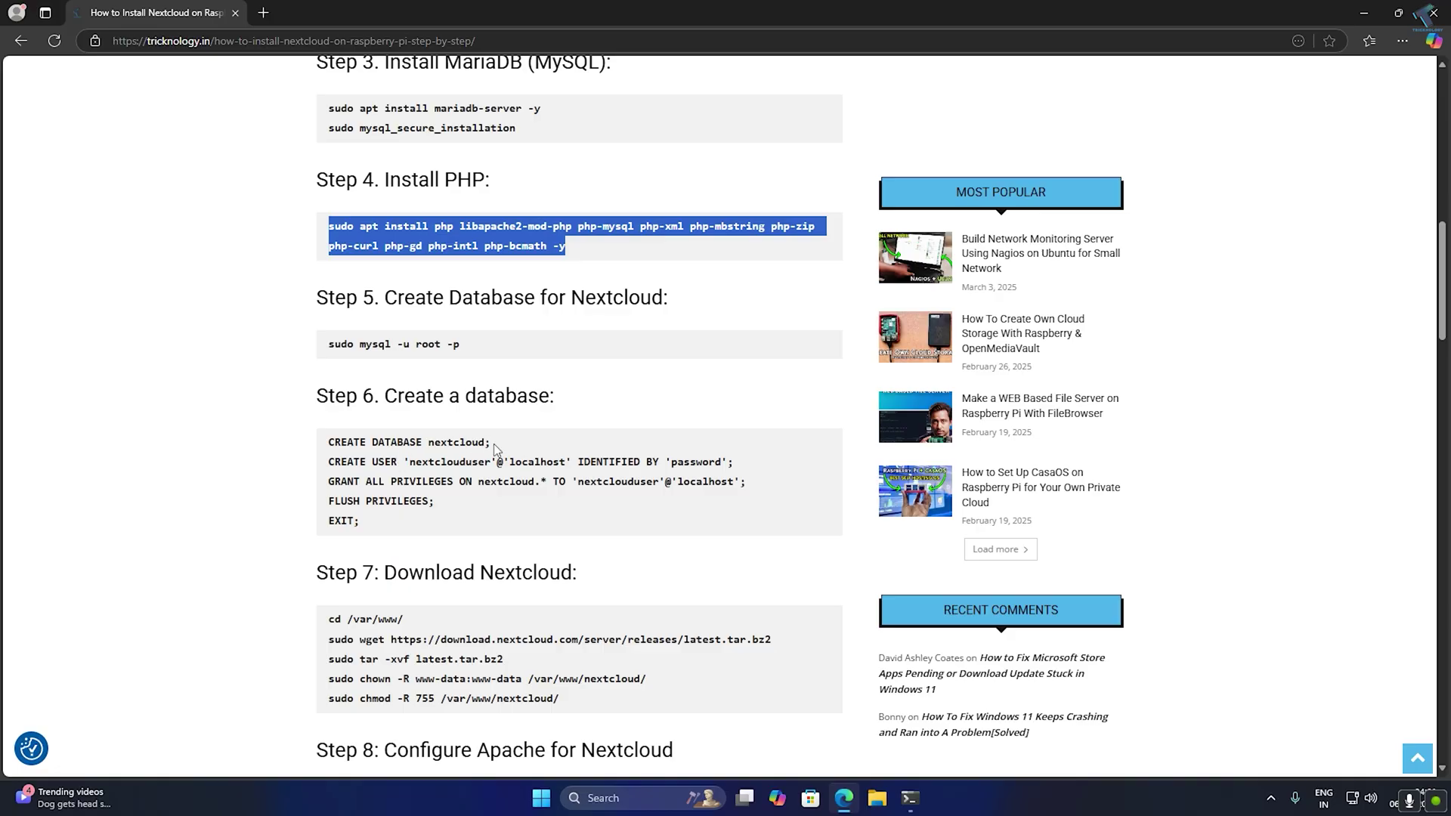
{"action": "left_click_drag", "start_coordinate": [492, 444], "coordinate": [352, 436]}
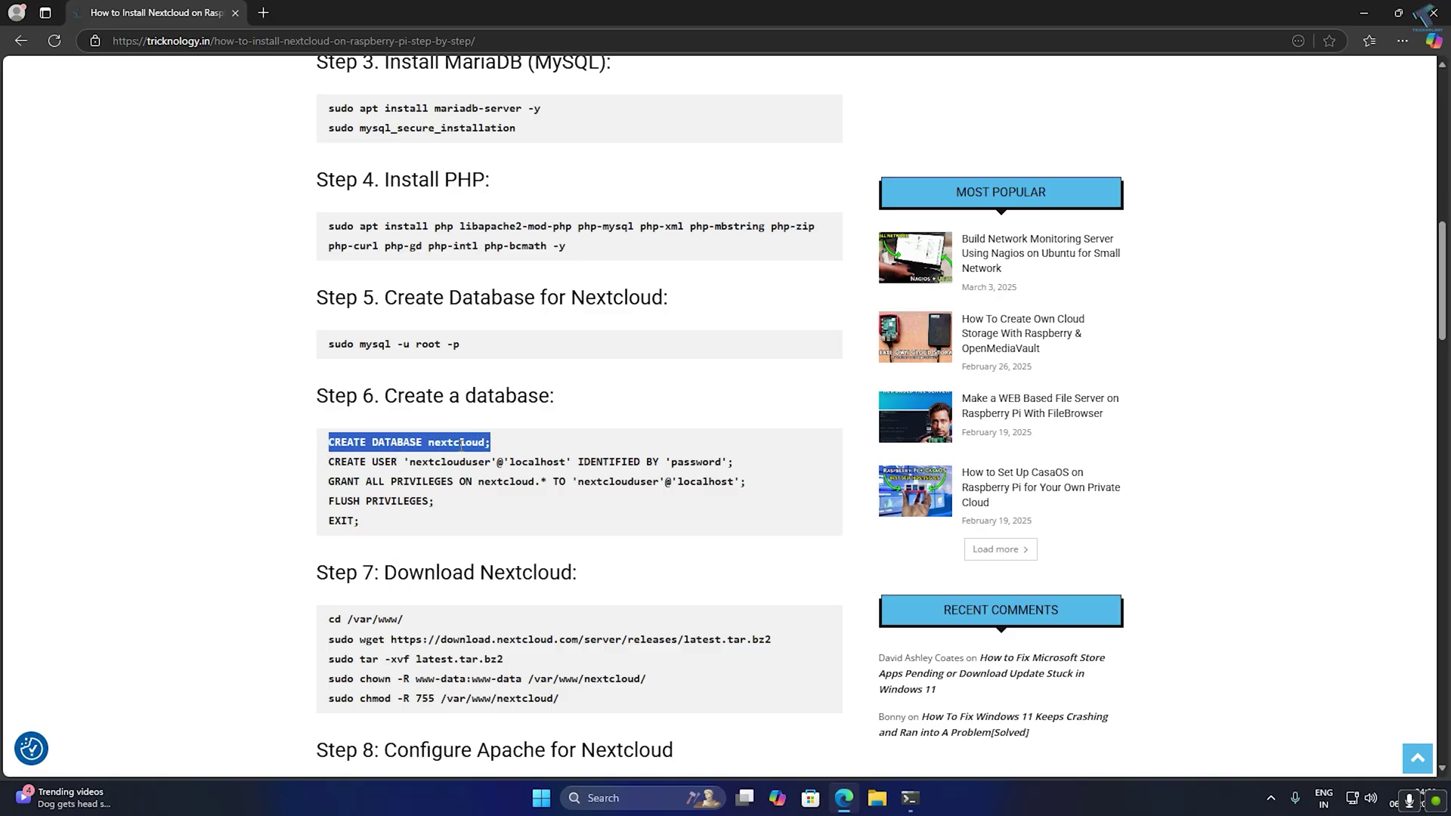
{"action": "left_click", "coordinate": [910, 798]}
{"action": "type", "text": "CREATE DATABASE "}
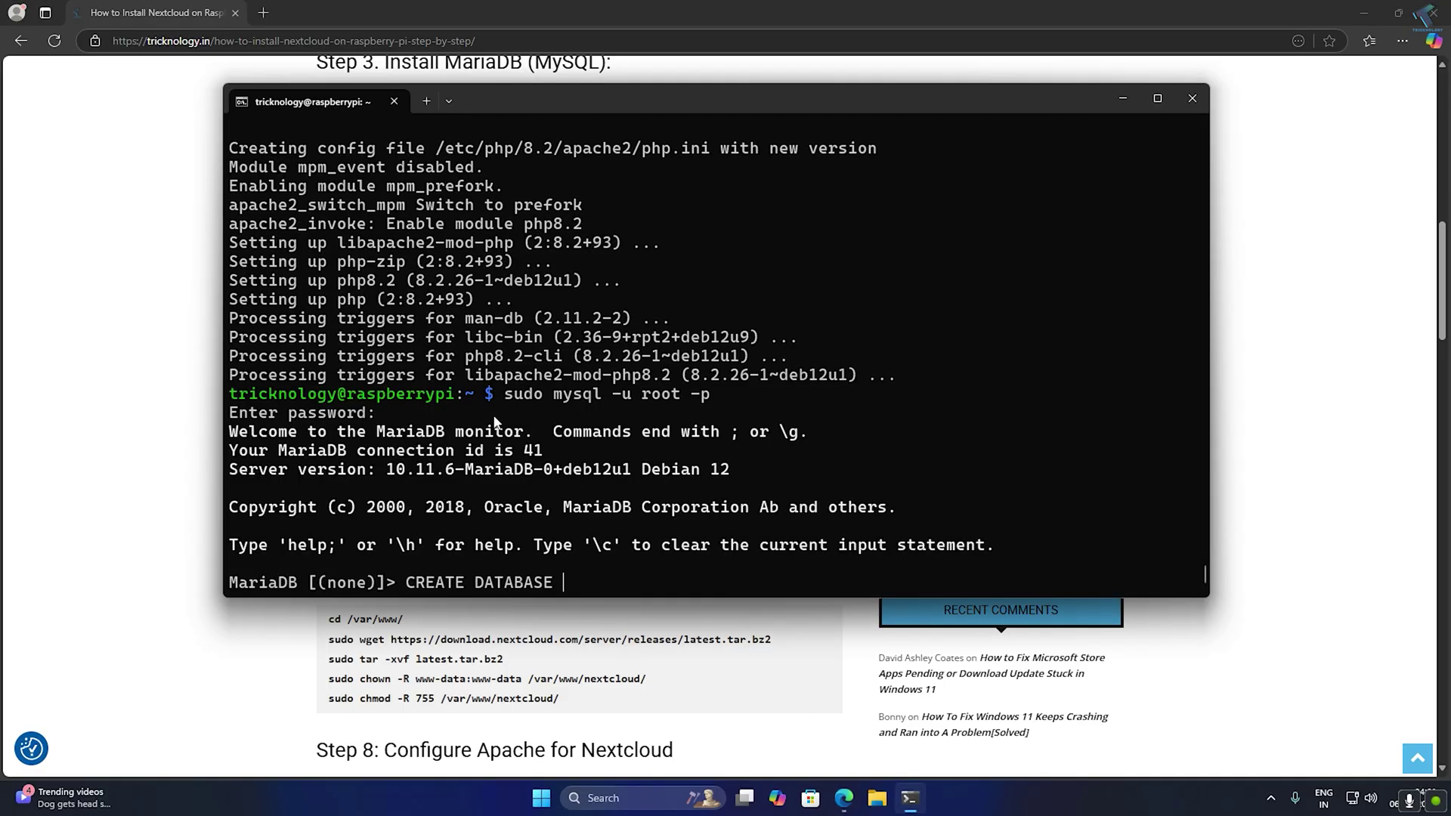
{"action": "type", "text": "nextcloud;"}
{"action": "key", "text": "Return"}
- Create user 'nextclouduser'@'localhost' after replacing the tutorial's placeholder with your own password
{"action": "left_click", "coordinate": [217, 402]}
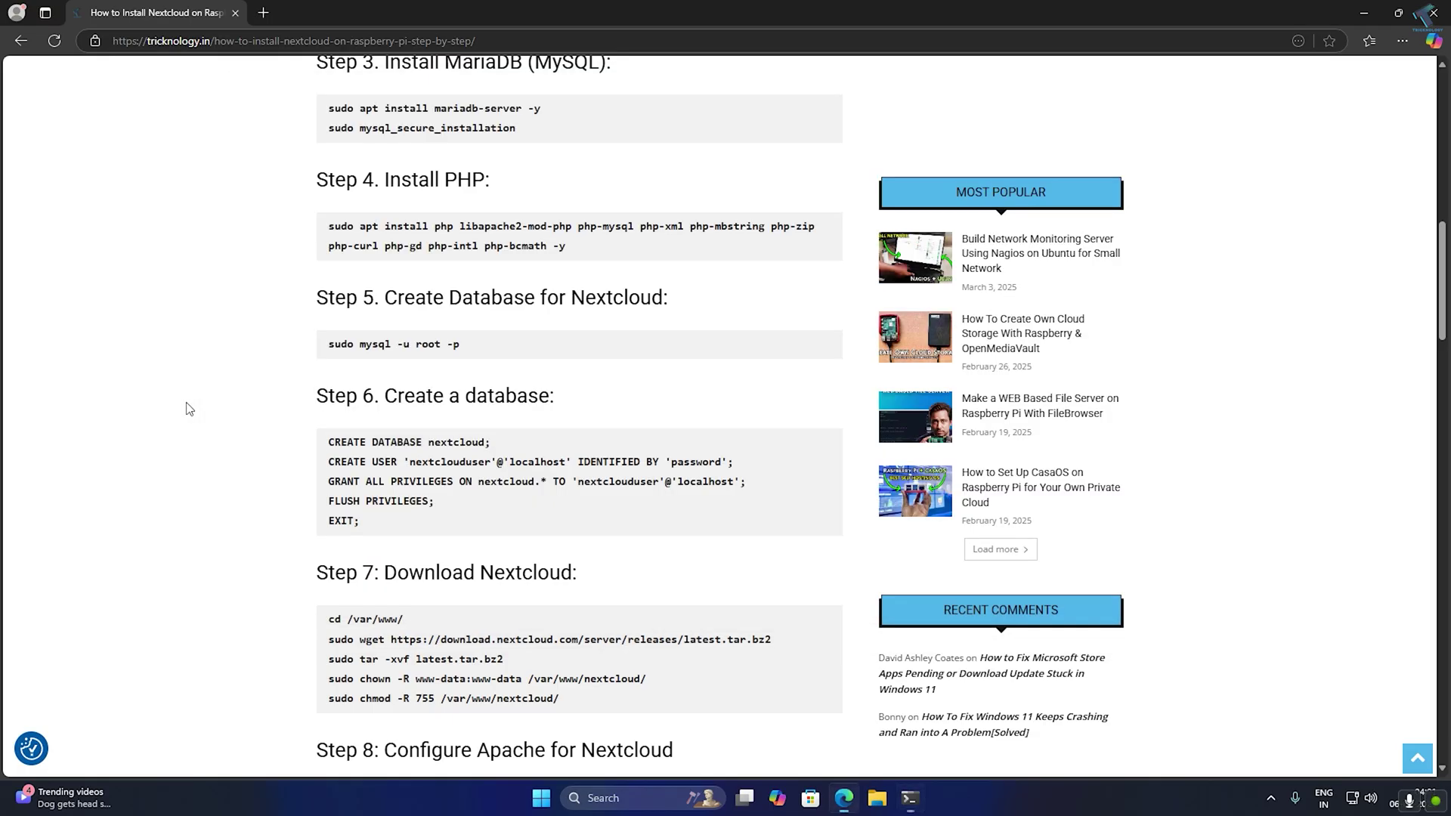
{"action": "triple_click", "coordinate": [513, 466]}
{"action": "key", "text": "ctrl+c"}
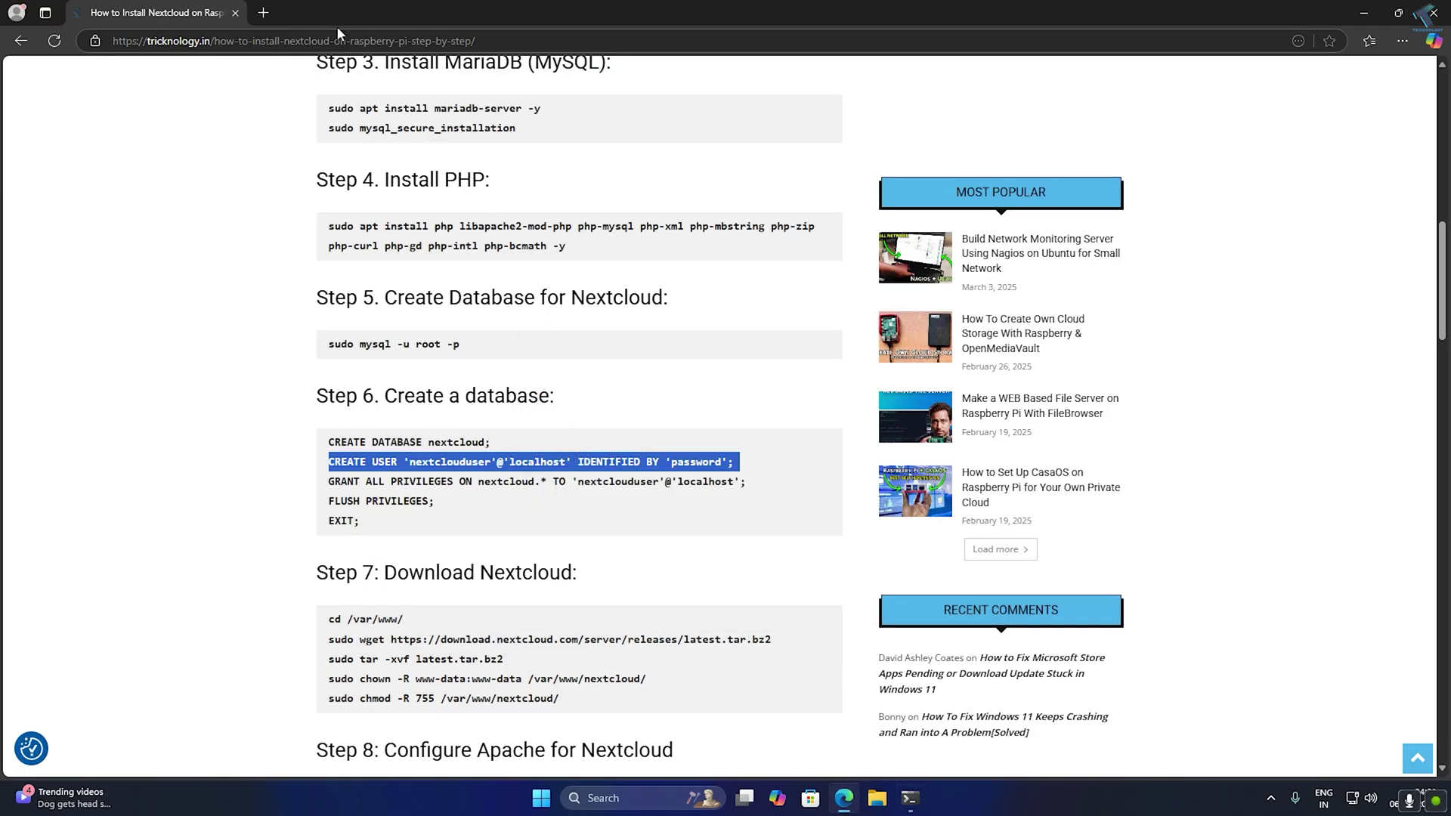
{"action": "left_click", "coordinate": [340, 38]}
{"action": "key", "text": "ctrl+v"}
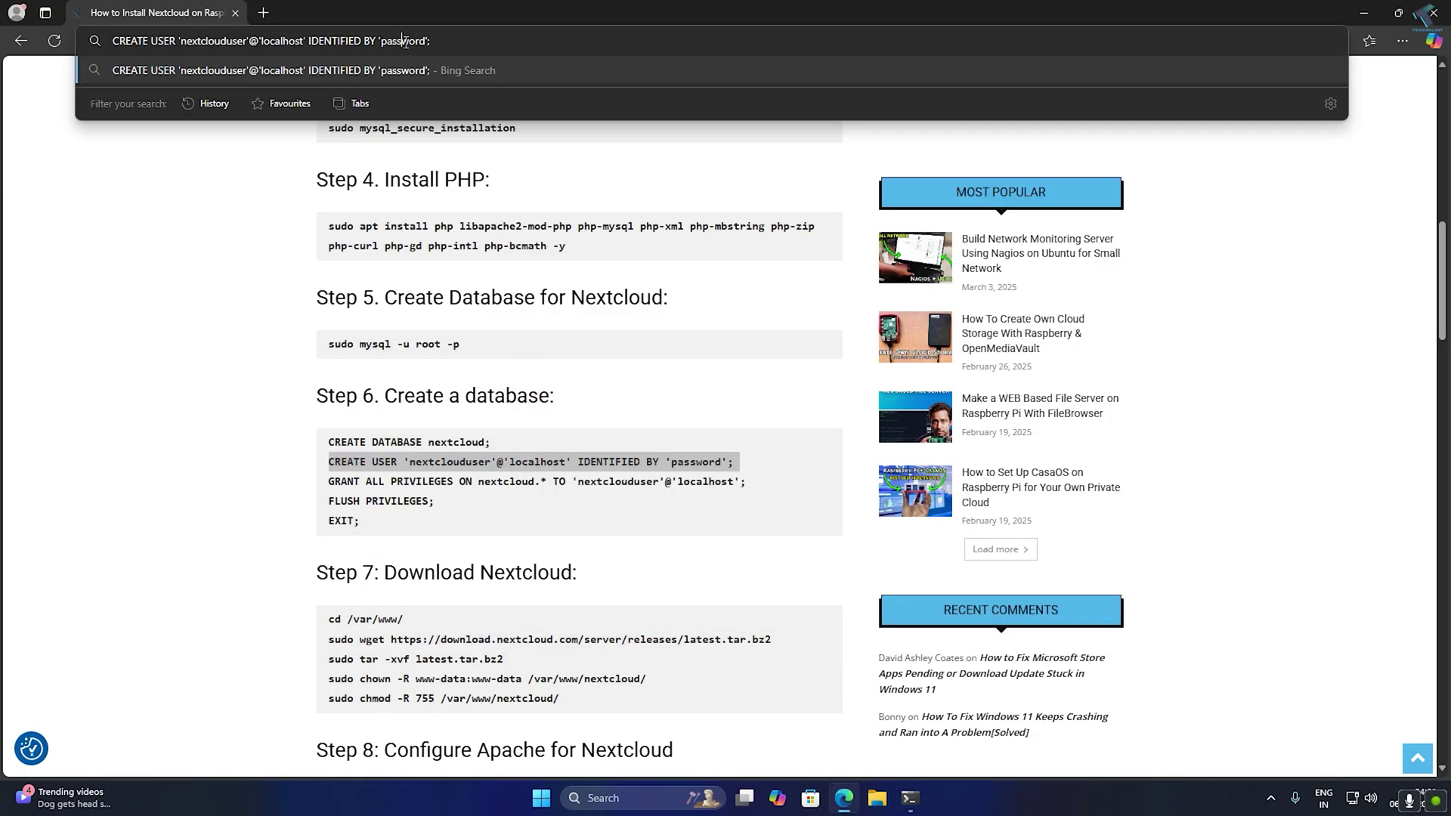
{"action": "double_click", "coordinate": [404, 41]}
{"action": "left_click_drag", "start_coordinate": [404, 42], "coordinate": [114, 47]}
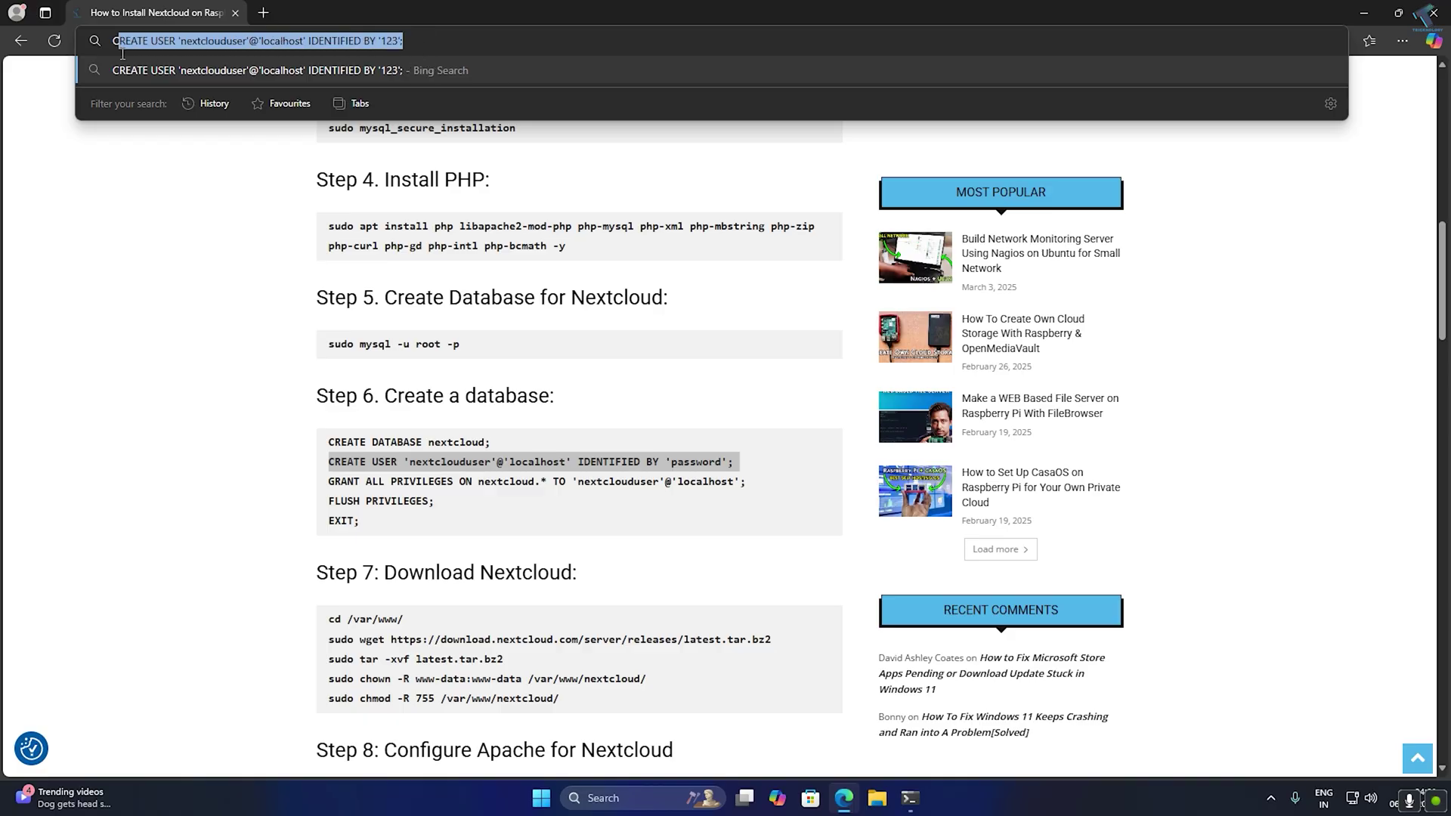
{"action": "key", "text": "ctrl+c"}
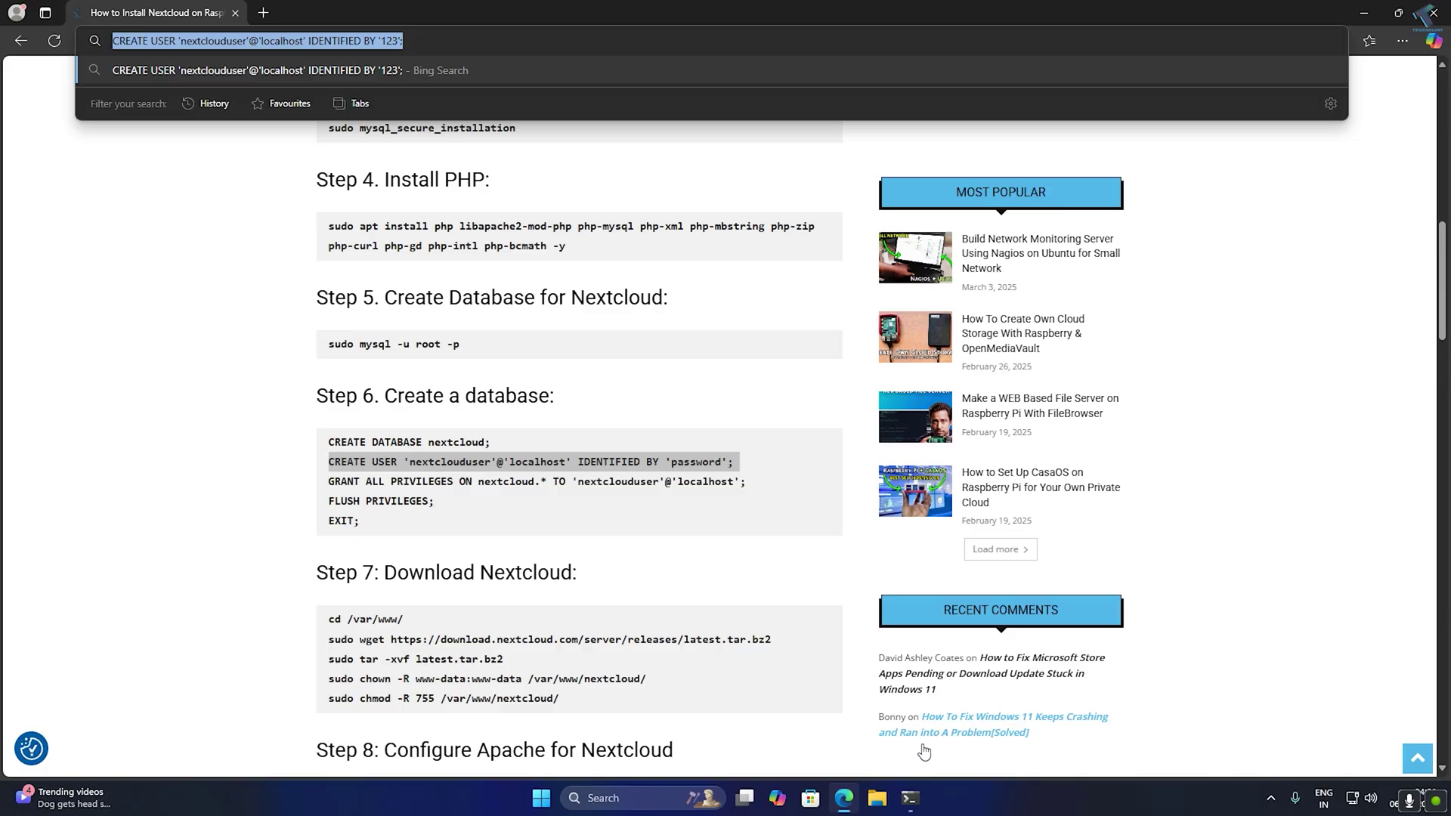
{"action": "left_click", "coordinate": [910, 798]}
{"action": "right_click", "coordinate": [574, 370]}
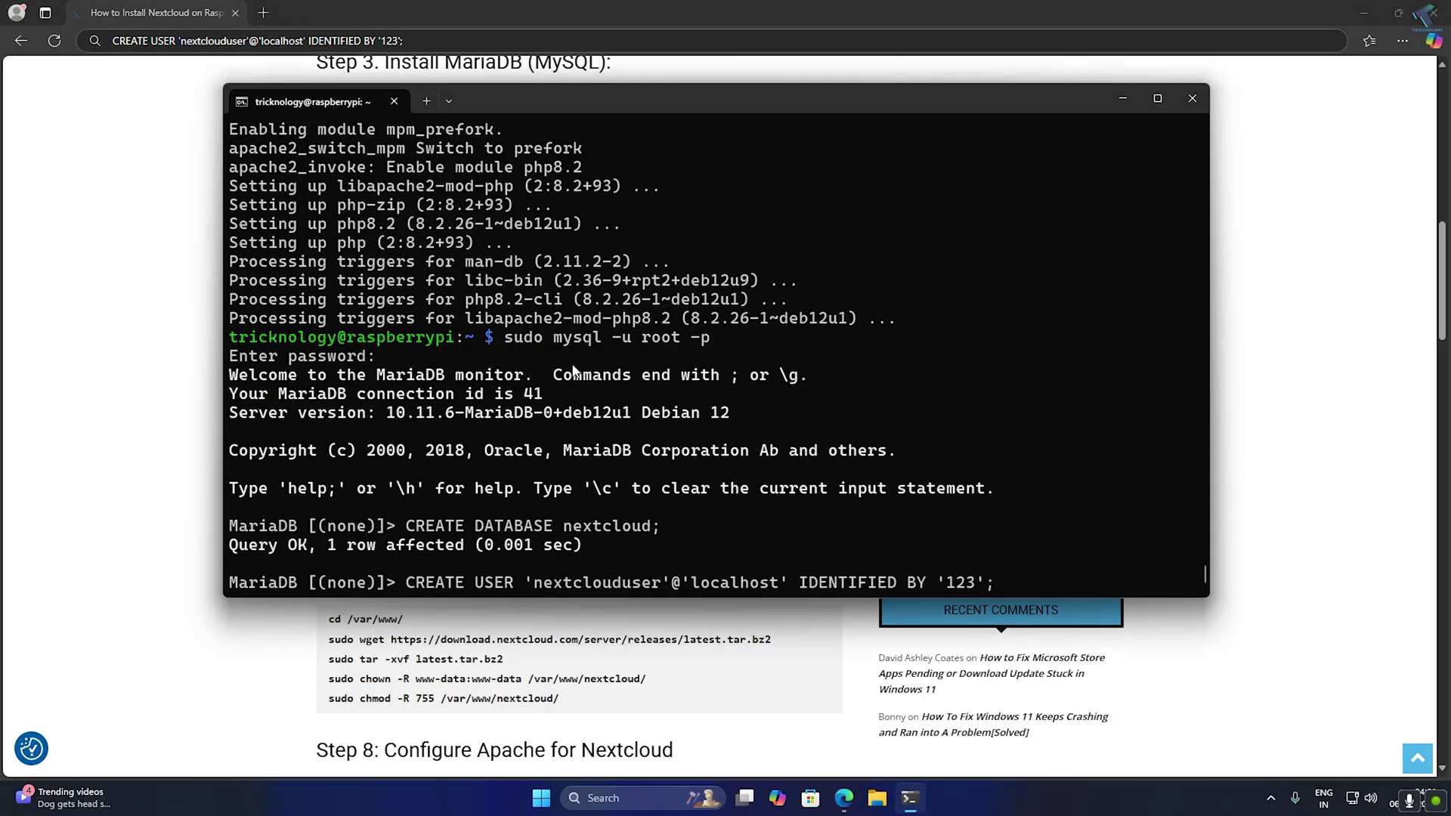
{"action": "key", "text": "Return"}
- Grant nextclouduser all privileges on the nextcloud database
{"action": "key", "text": "alt+Tab"}
{"action": "left_click", "coordinate": [474, 408]}
{"action": "scroll", "coordinate": [474, 408], "scroll_direction": "down", "scroll_amount": 1}
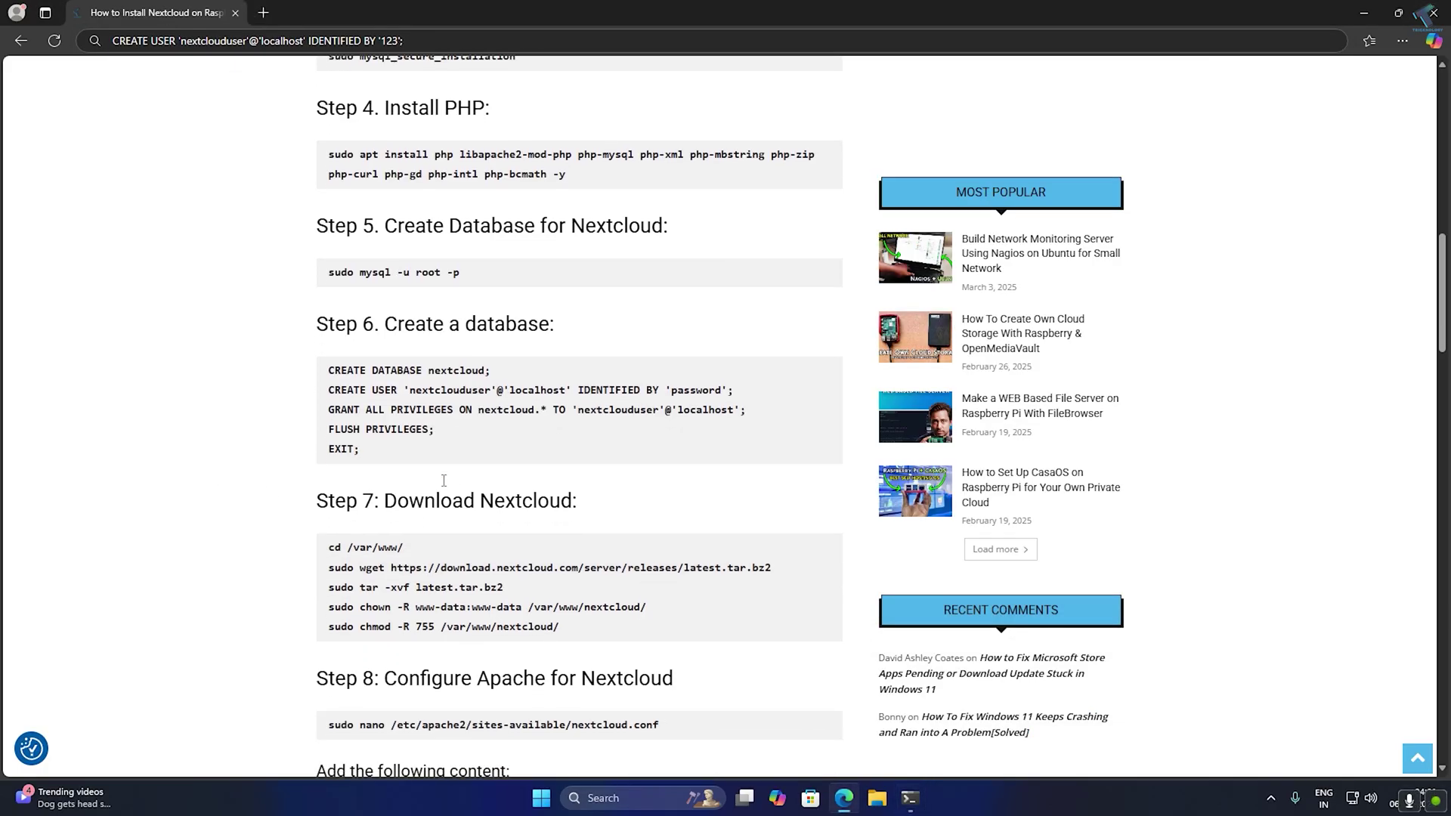
{"action": "triple_click", "coordinate": [473, 408]}
{"action": "key", "text": "ctrl+c"}
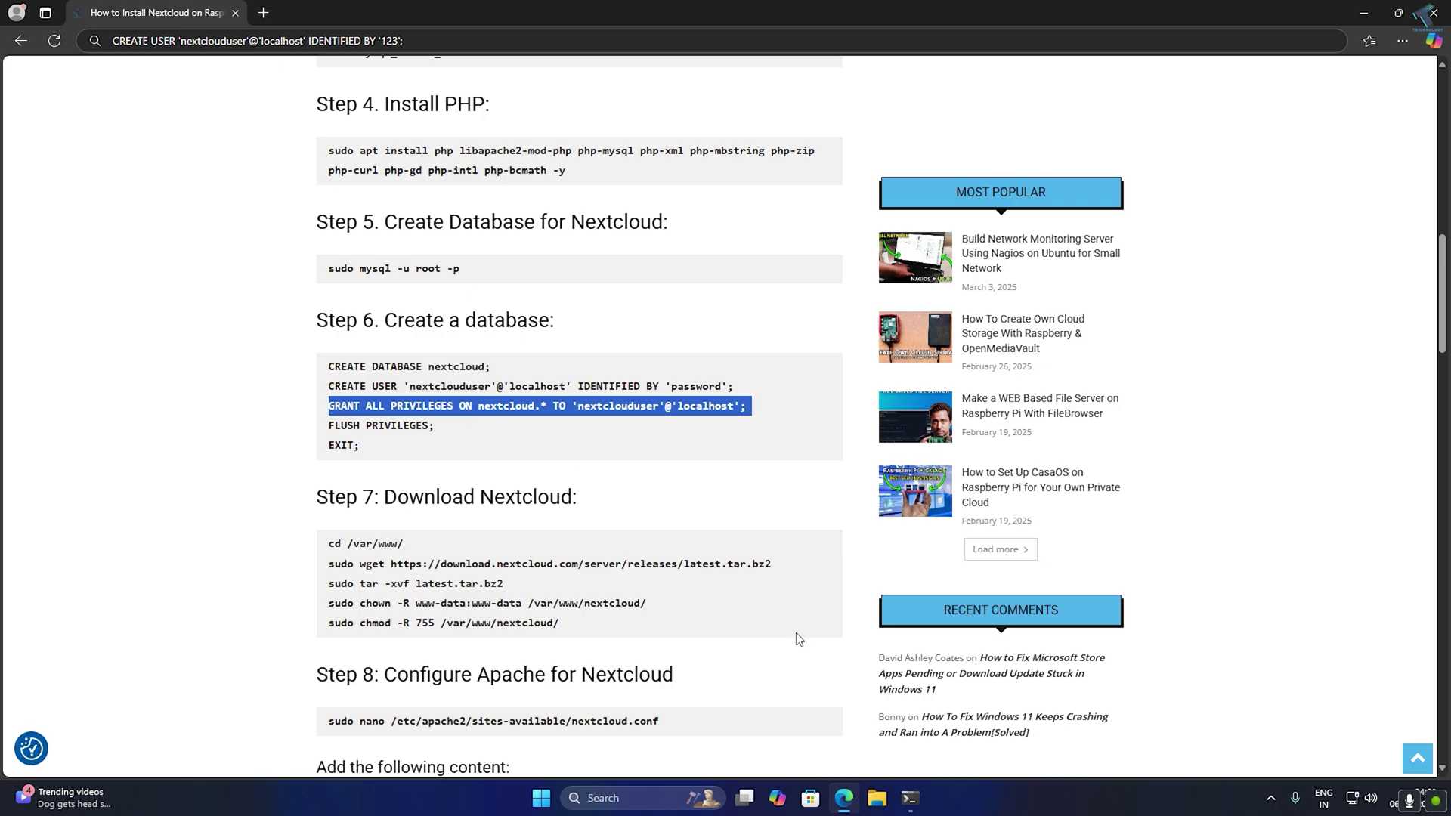
{"action": "left_click", "coordinate": [910, 798]}
{"action": "key", "text": "ctrl+v"}
{"action": "key", "text": "Return"}
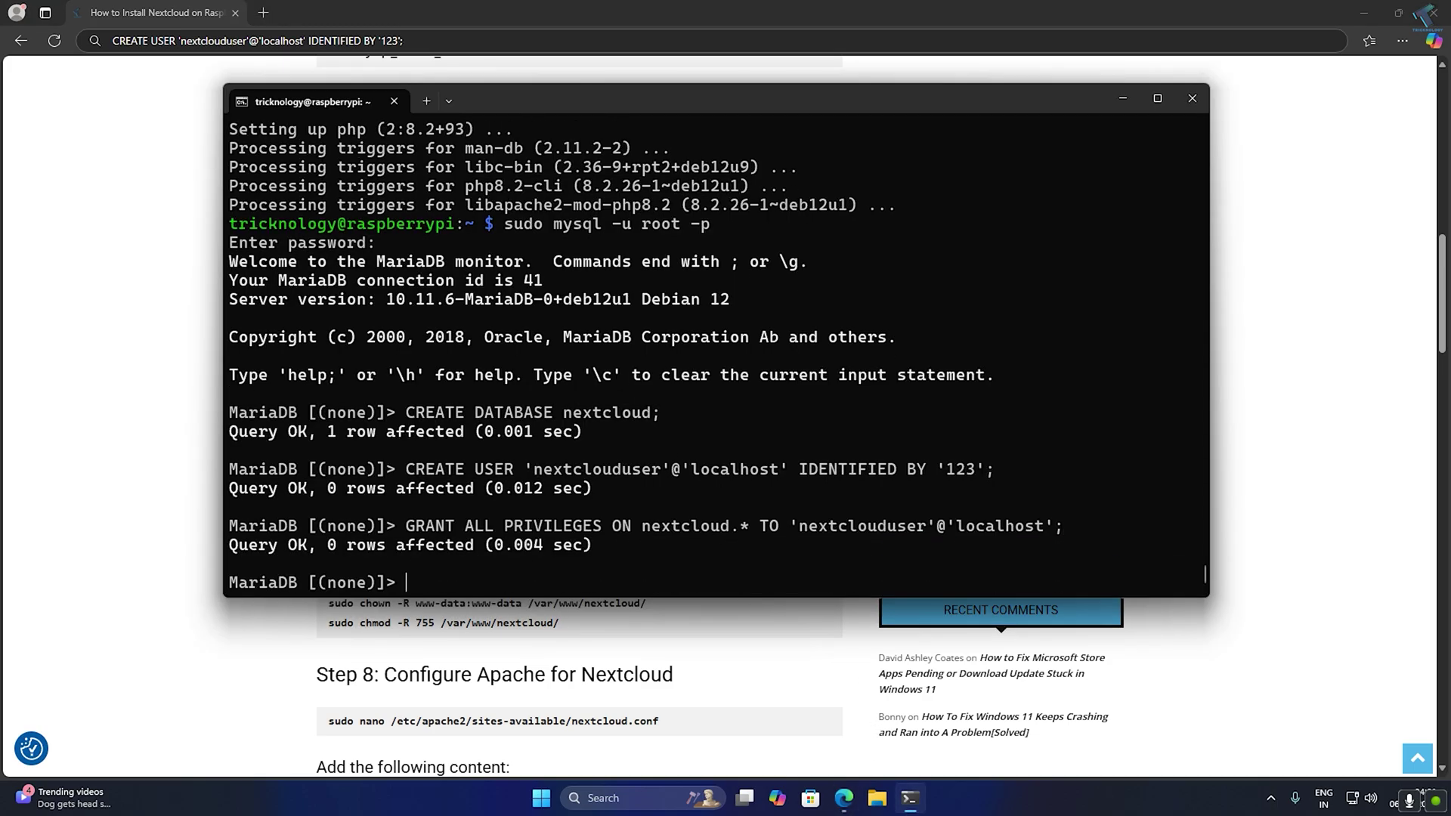
- Run FLUSH PRIVILEGES, then copy the tutorial's EXIT line to leave MariaDB
{"action": "key", "text": "alt+Tab"}
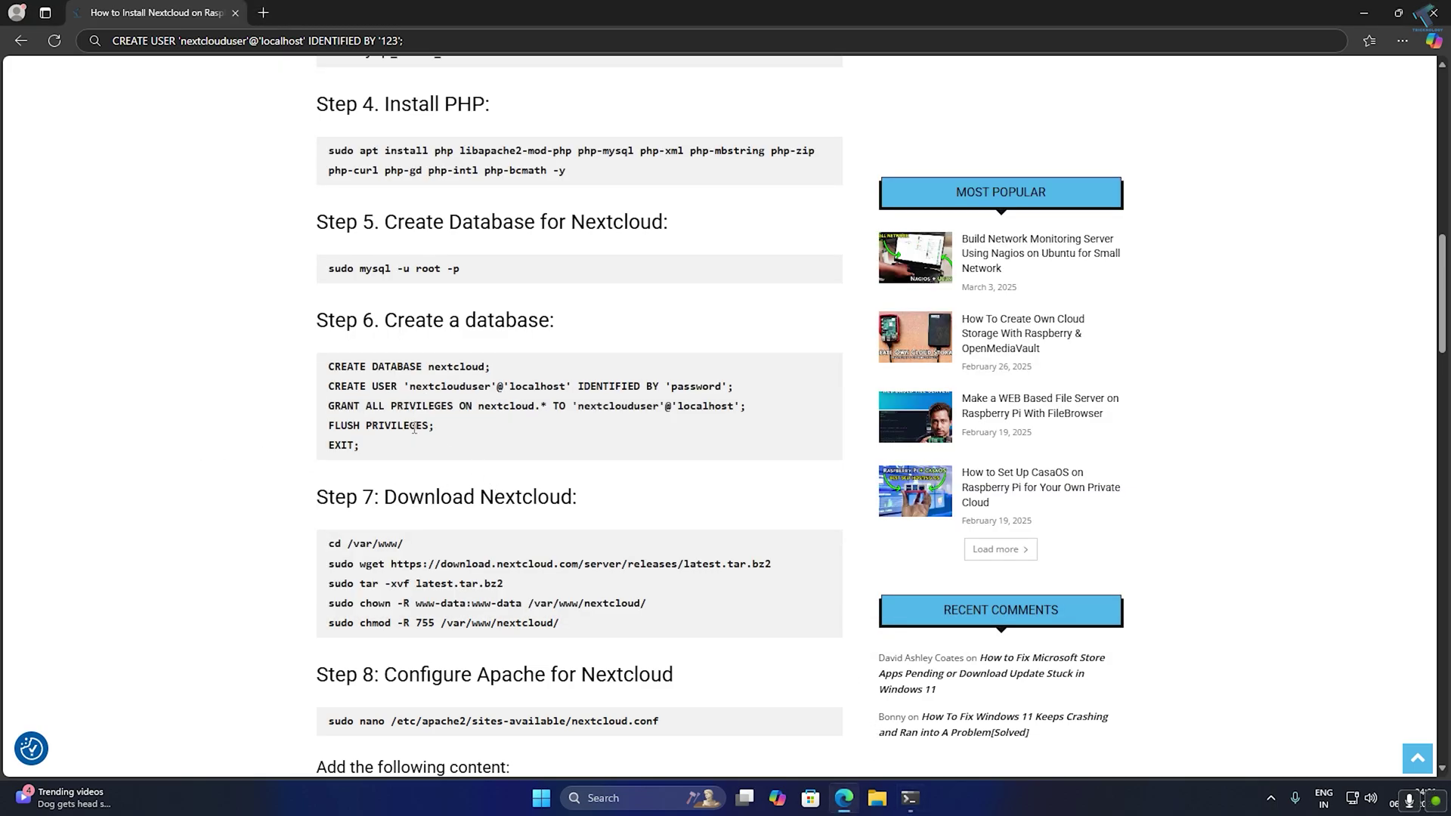
{"action": "triple_click", "coordinate": [414, 426]}
{"action": "right_click", "coordinate": [414, 426]}
{"action": "left_click", "coordinate": [461, 444]}
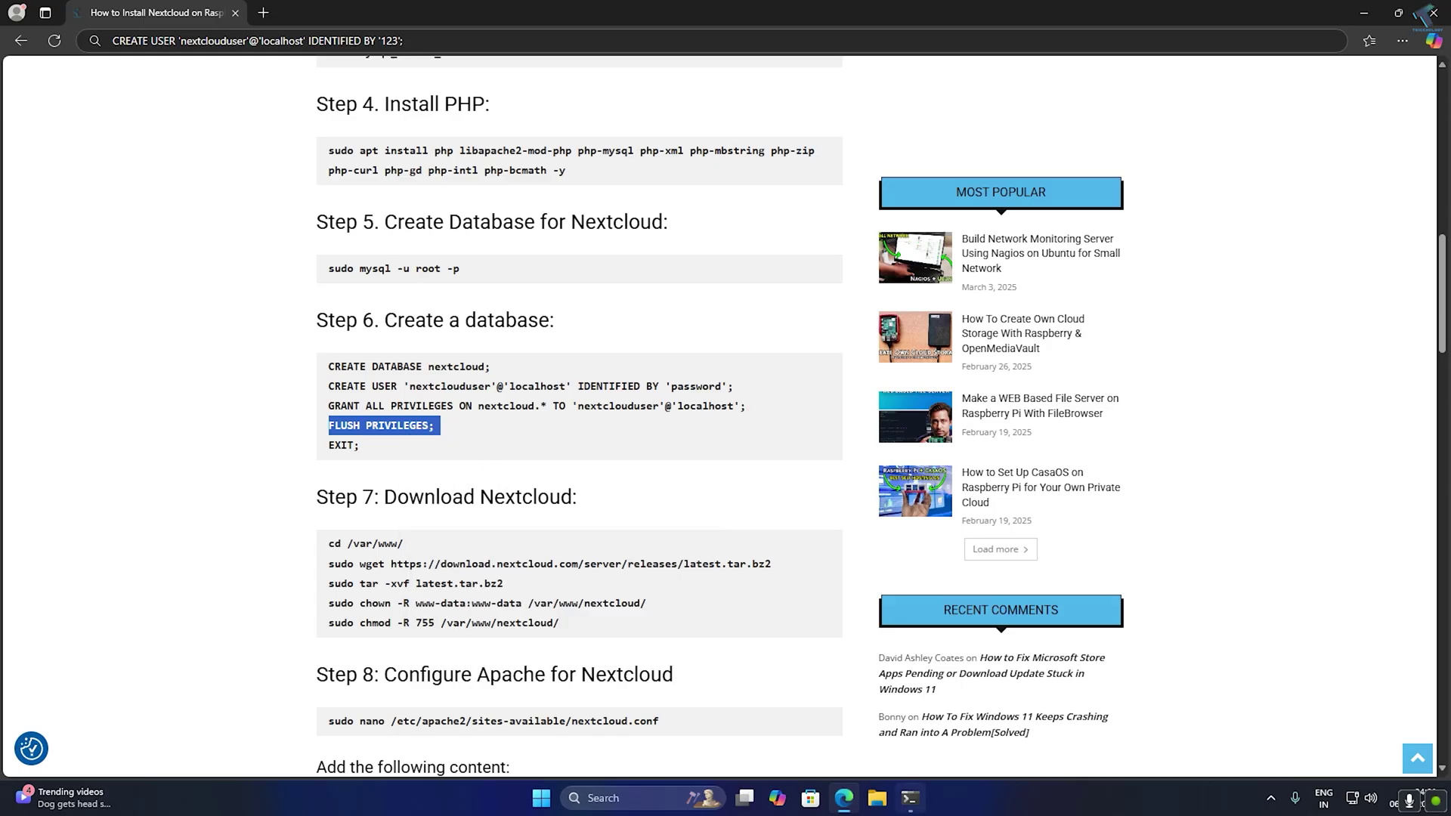
{"action": "left_click", "coordinate": [910, 798]}
{"action": "key", "text": "ctrl+v"}
{"action": "key", "text": "Return"}
{"action": "key", "text": "alt+Tab"}
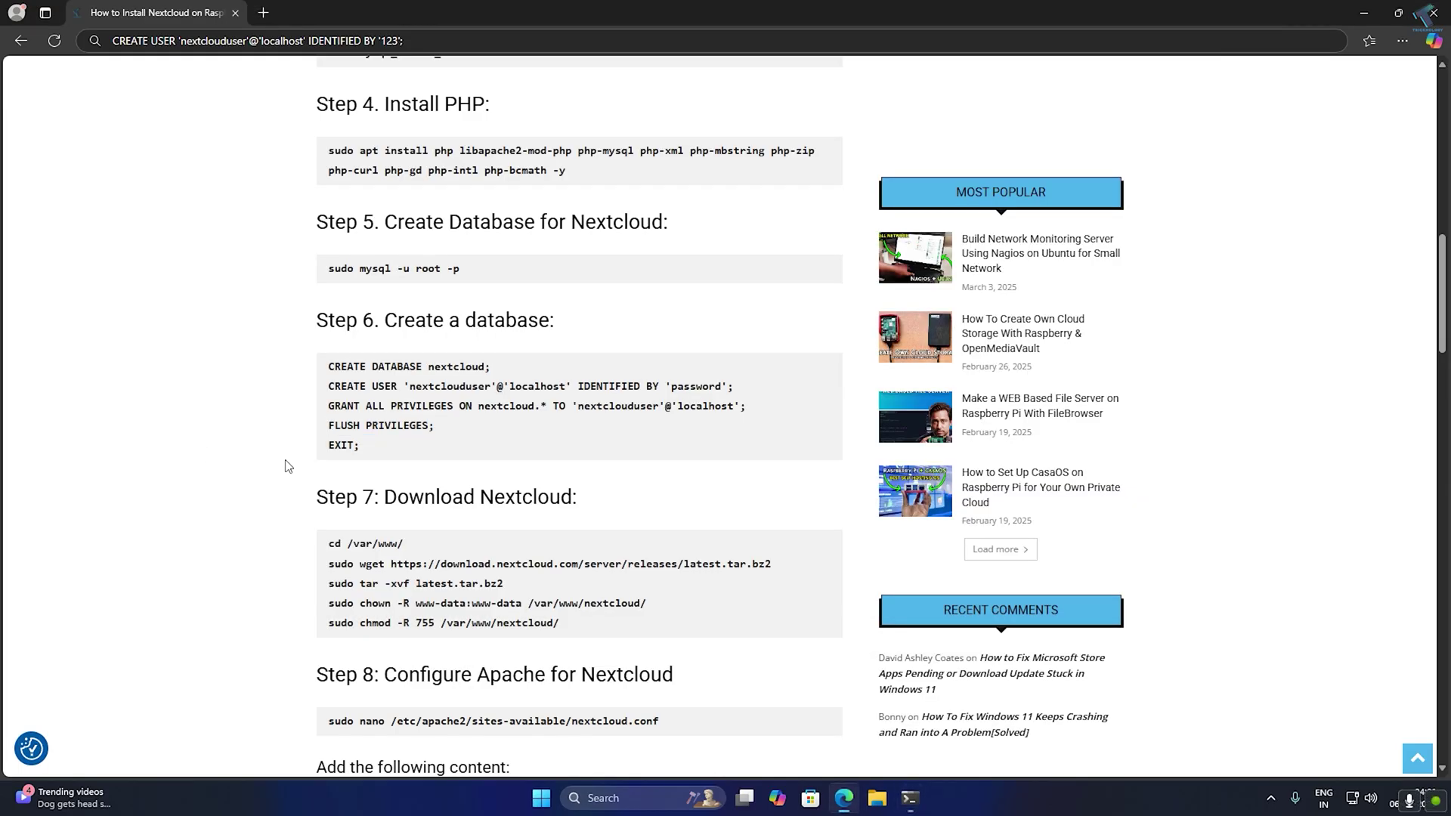
{"action": "triple_click", "coordinate": [338, 446]}
{"action": "key", "text": "ctrl+c"}
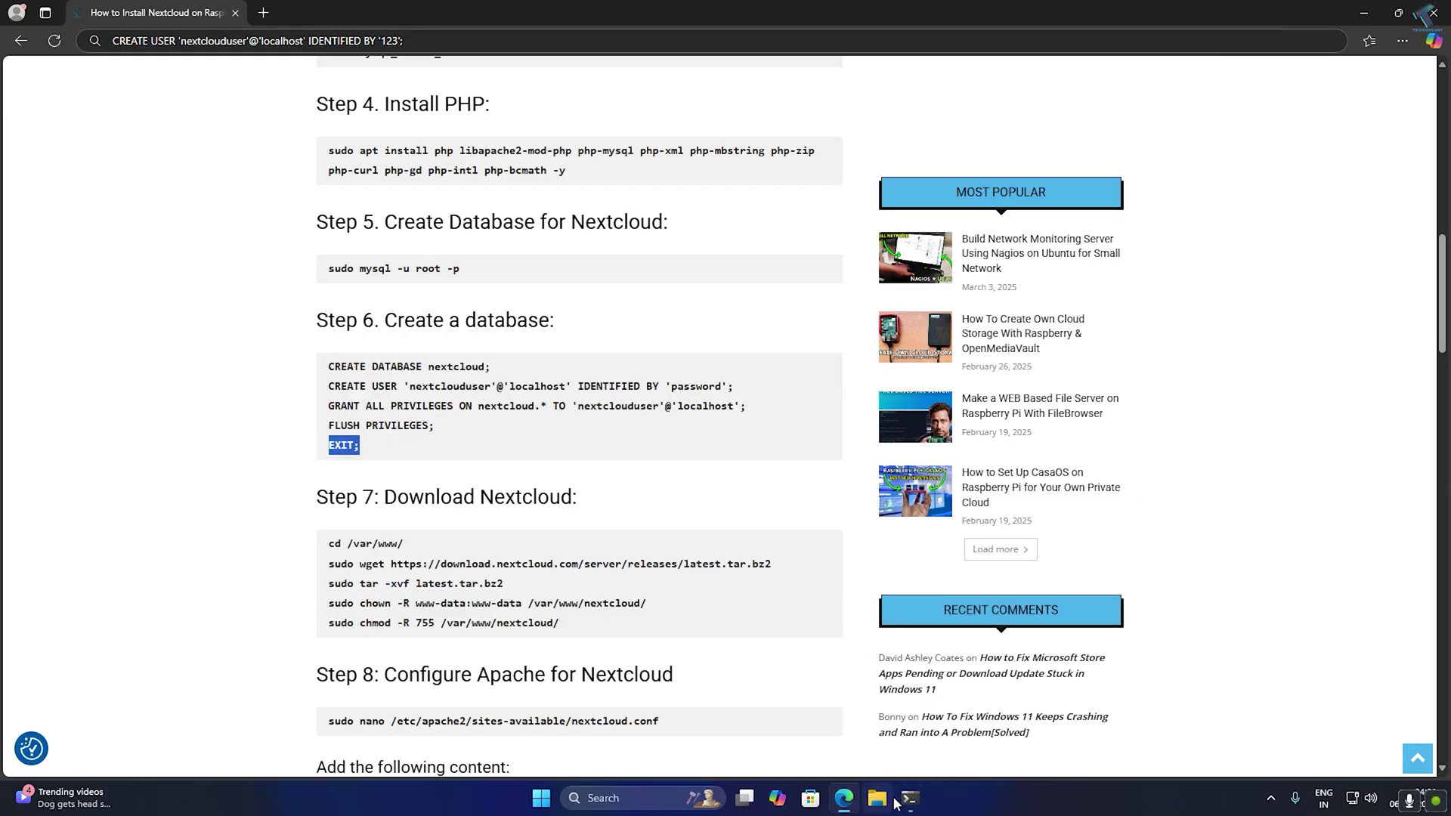
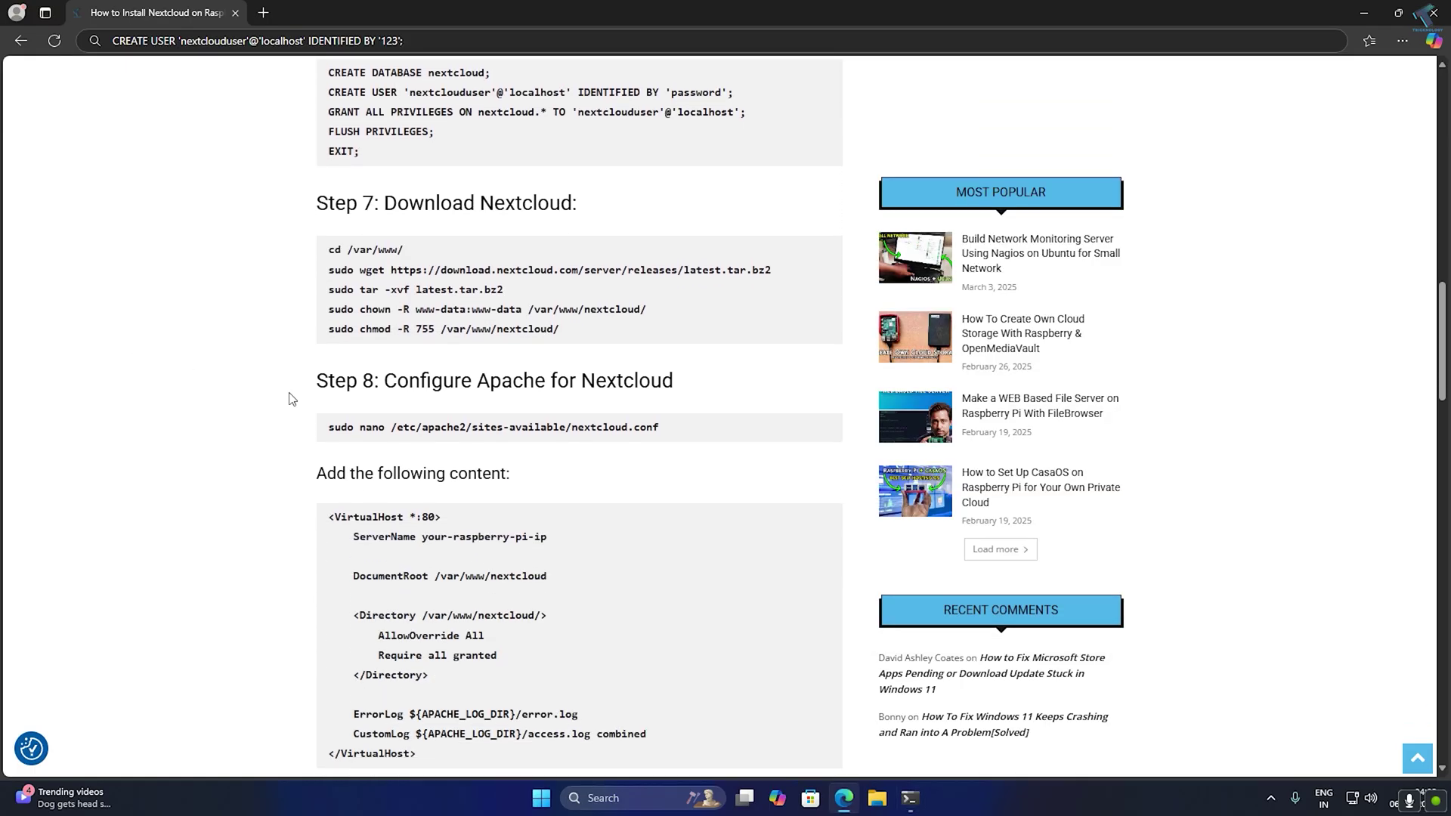
{"action": "triple_click", "coordinate": [373, 241]}
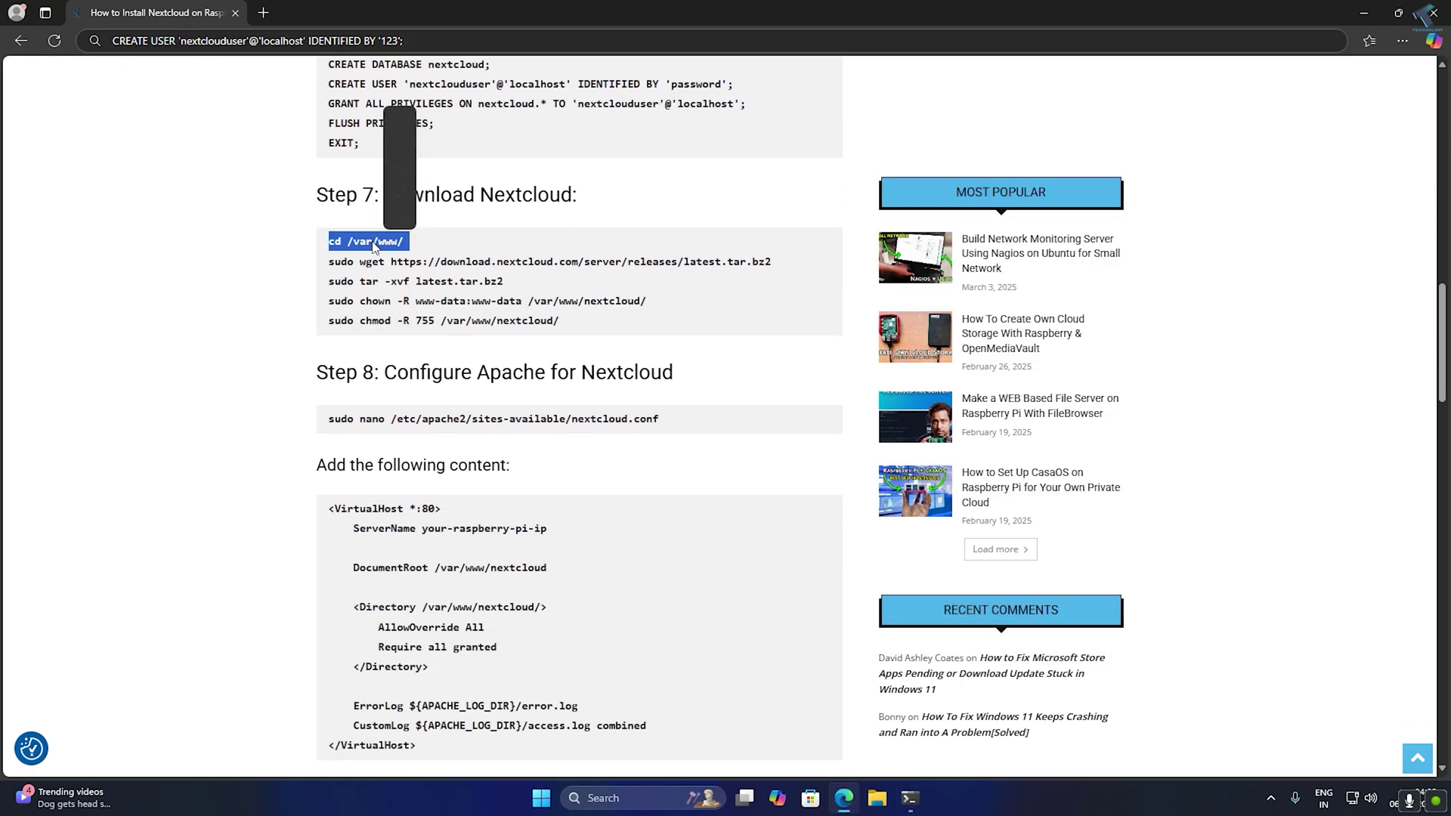
{"action": "left_click", "coordinate": [910, 798]}
{"action": "type", "text": "cd /var/www/"}
{"action": "key", "text": "Return"}
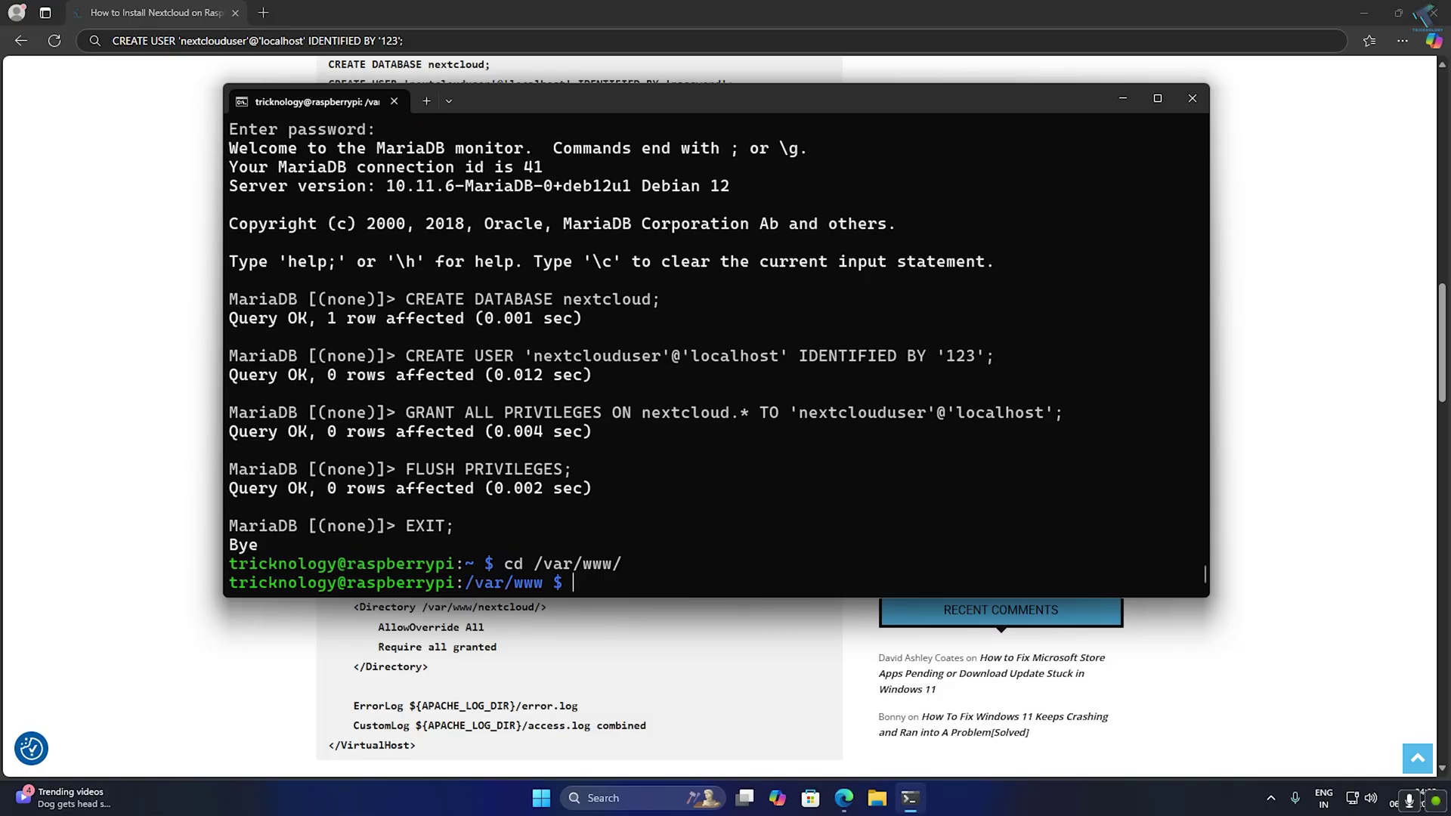
- Download the latest Nextcloud archive, latest.tar.bz2, with sudo wget
{"action": "left_click", "coordinate": [157, 355]}
{"action": "scroll", "coordinate": [455, 413], "scroll_direction": "down", "scroll_amount": 1}
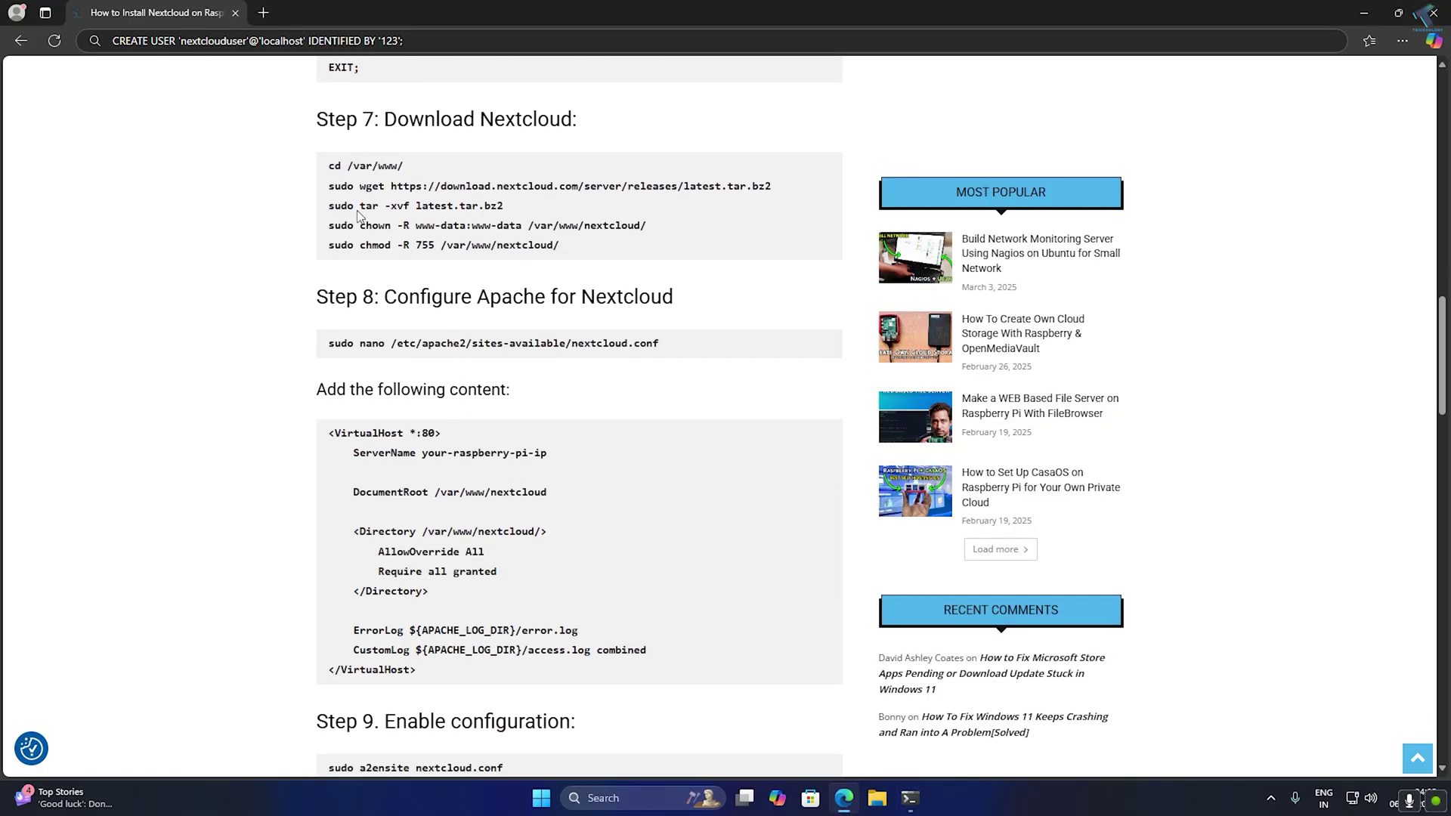
{"action": "left_click_drag", "start_coordinate": [325, 186], "coordinate": [774, 178]}
{"action": "key", "text": "ctrl+c"}
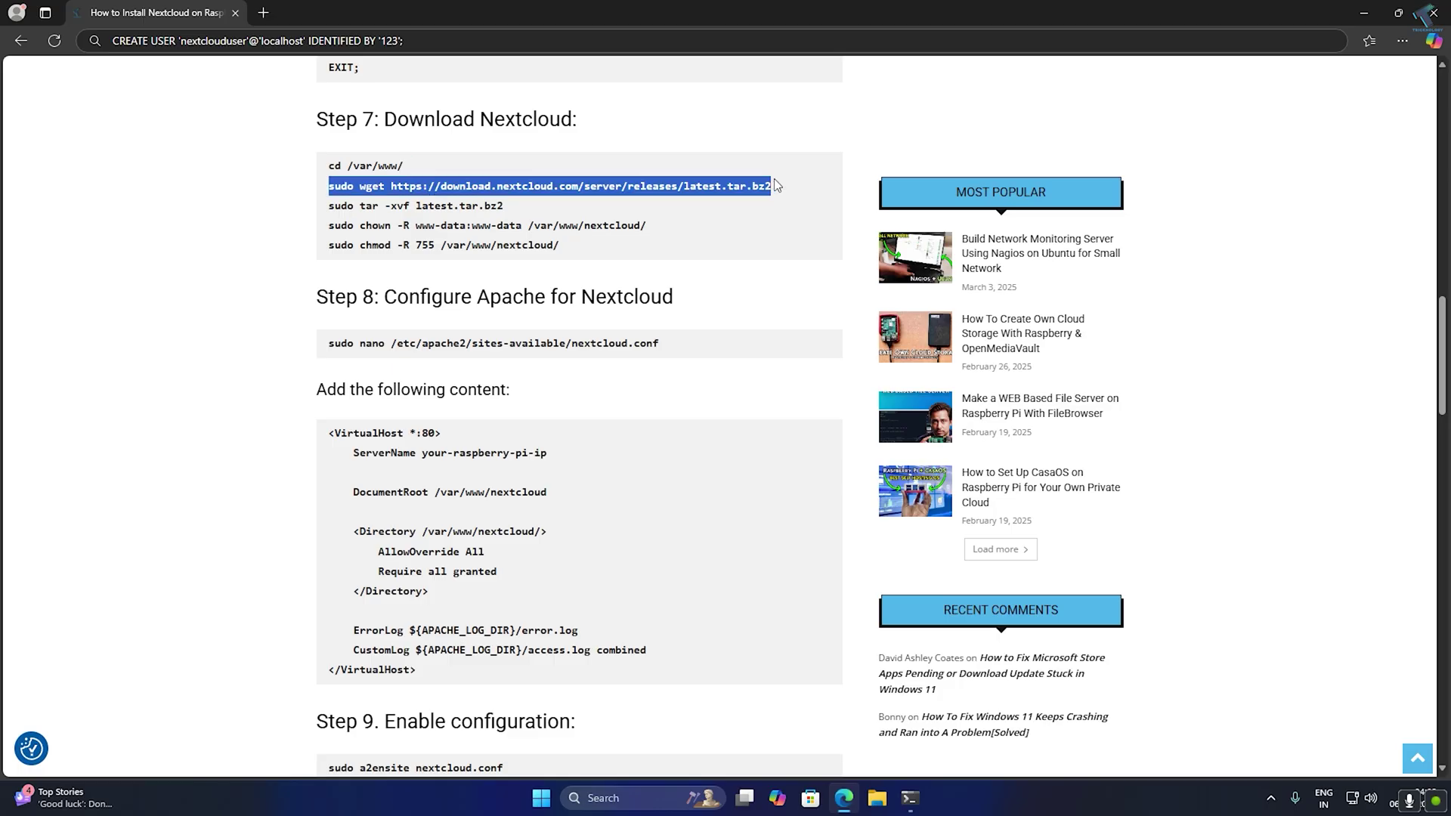
{"action": "left_click", "coordinate": [910, 798]}
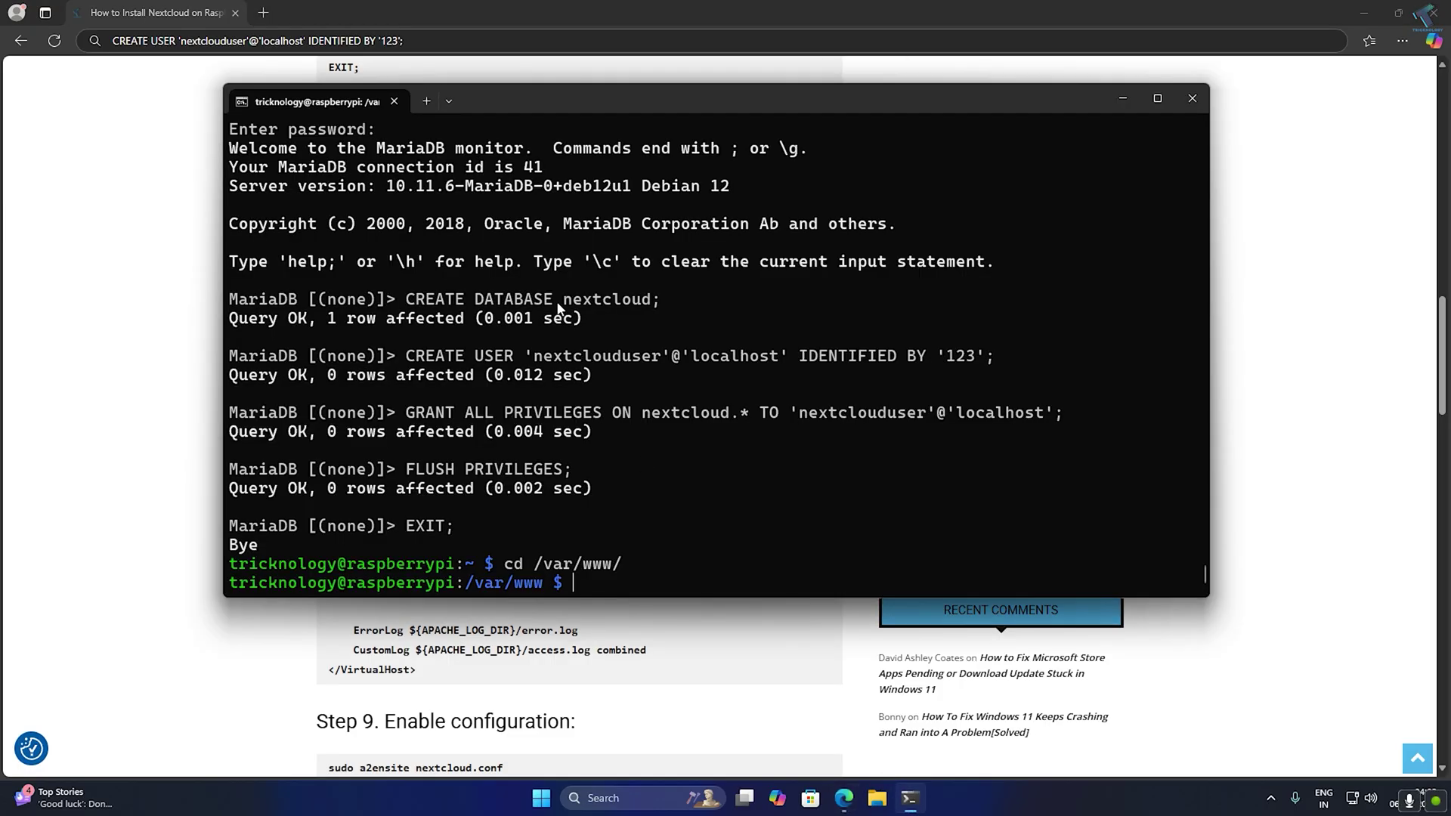
{"action": "key", "text": "ctrl+v"}
{"action": "key", "text": "Return"}
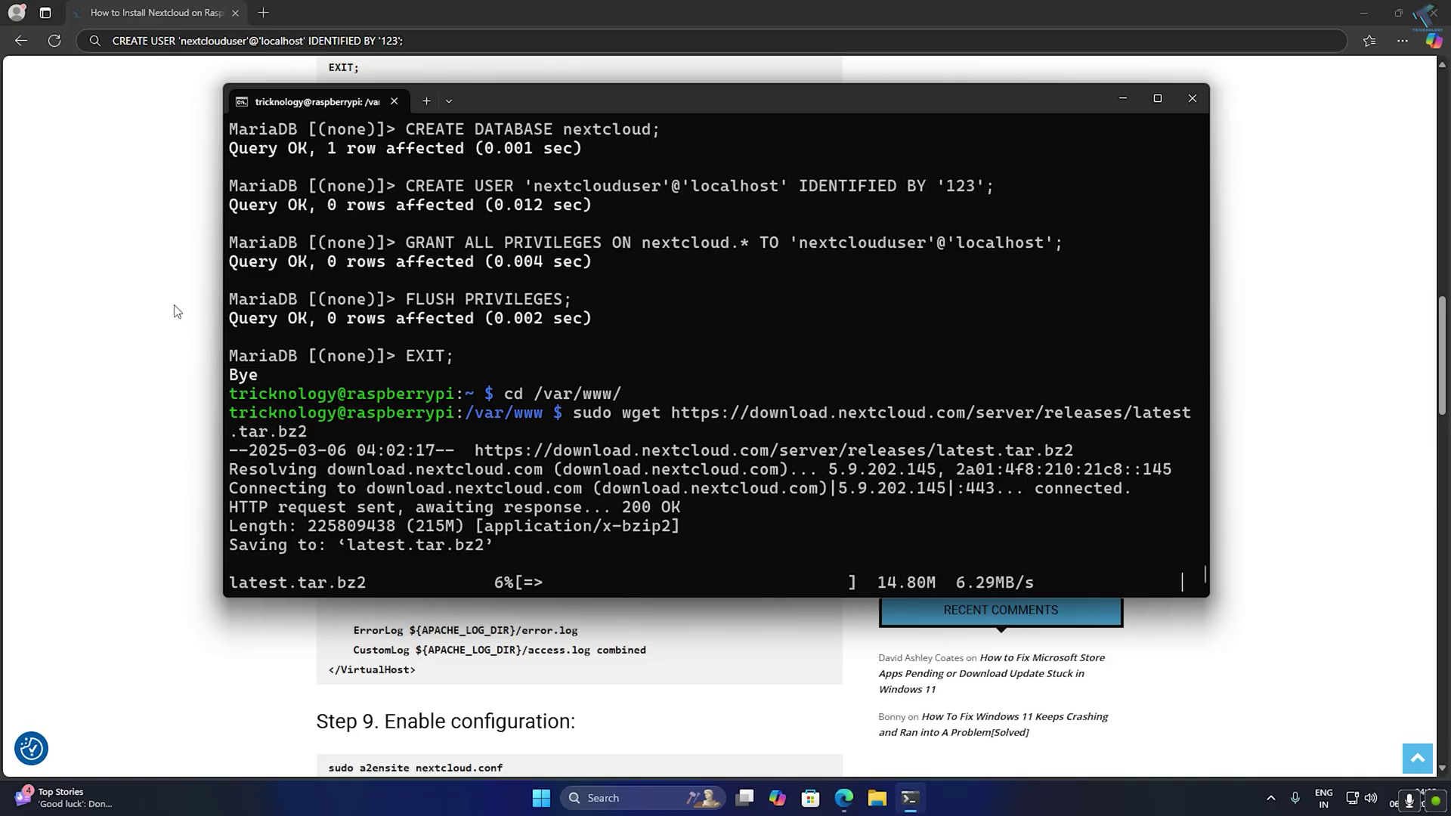
- Extract latest.tar.bz2 with sudo tar -xvf into a nextcloud folder
{"action": "left_click", "coordinate": [1182, 24]}
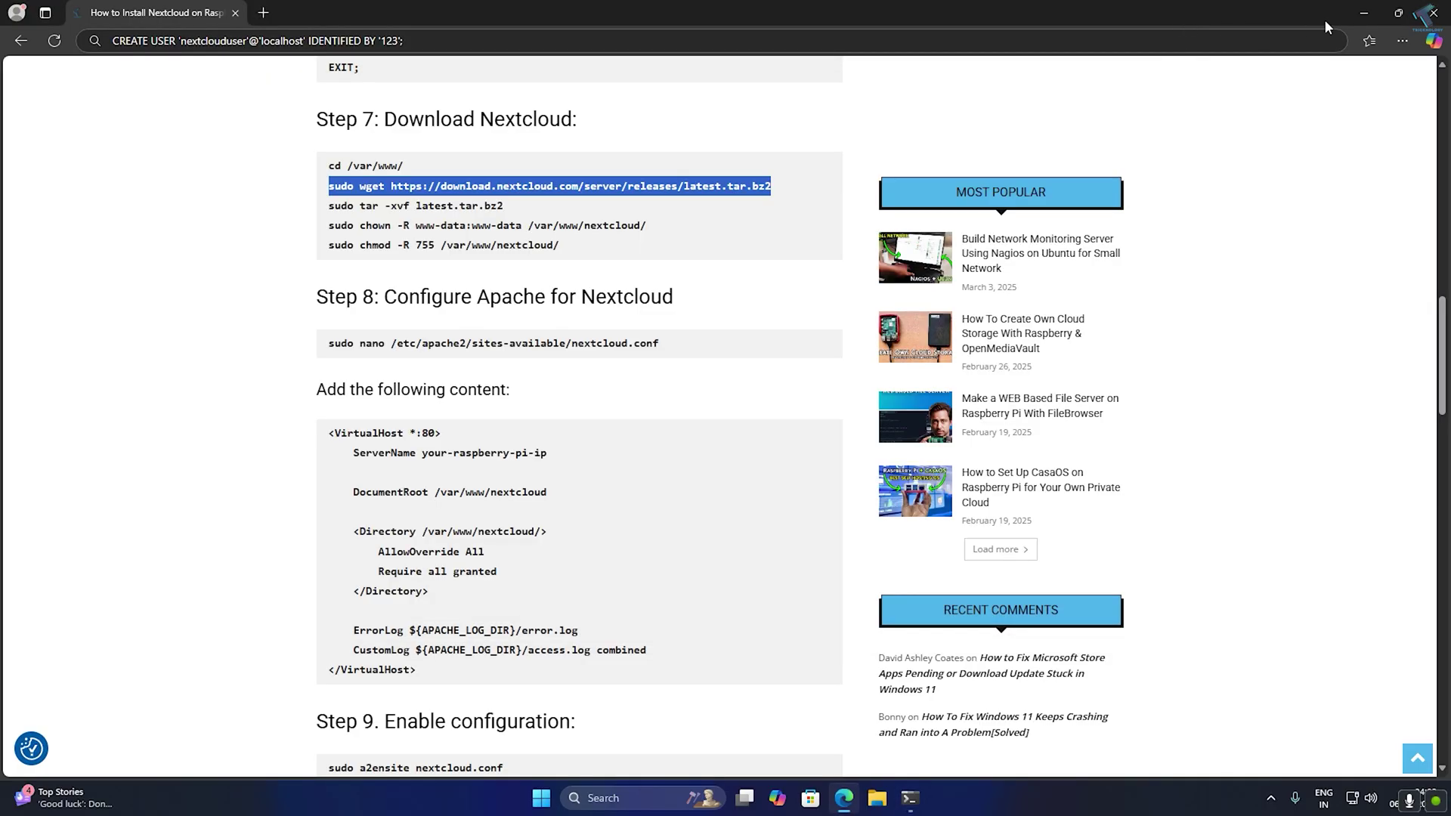
{"action": "triple_click", "coordinate": [412, 204]}
{"action": "key", "text": "ctrl+c"}
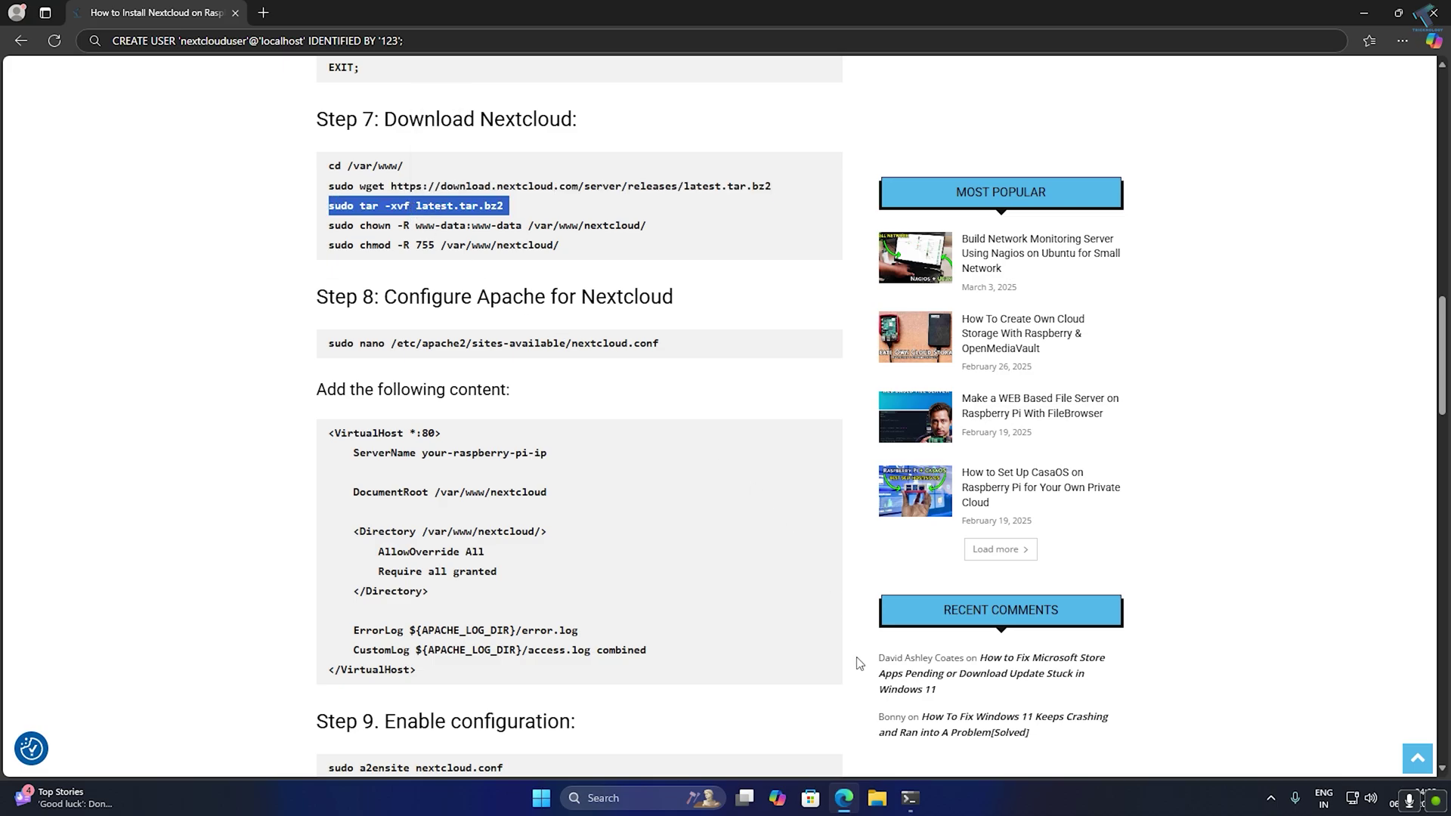
{"action": "left_click", "coordinate": [909, 795]}
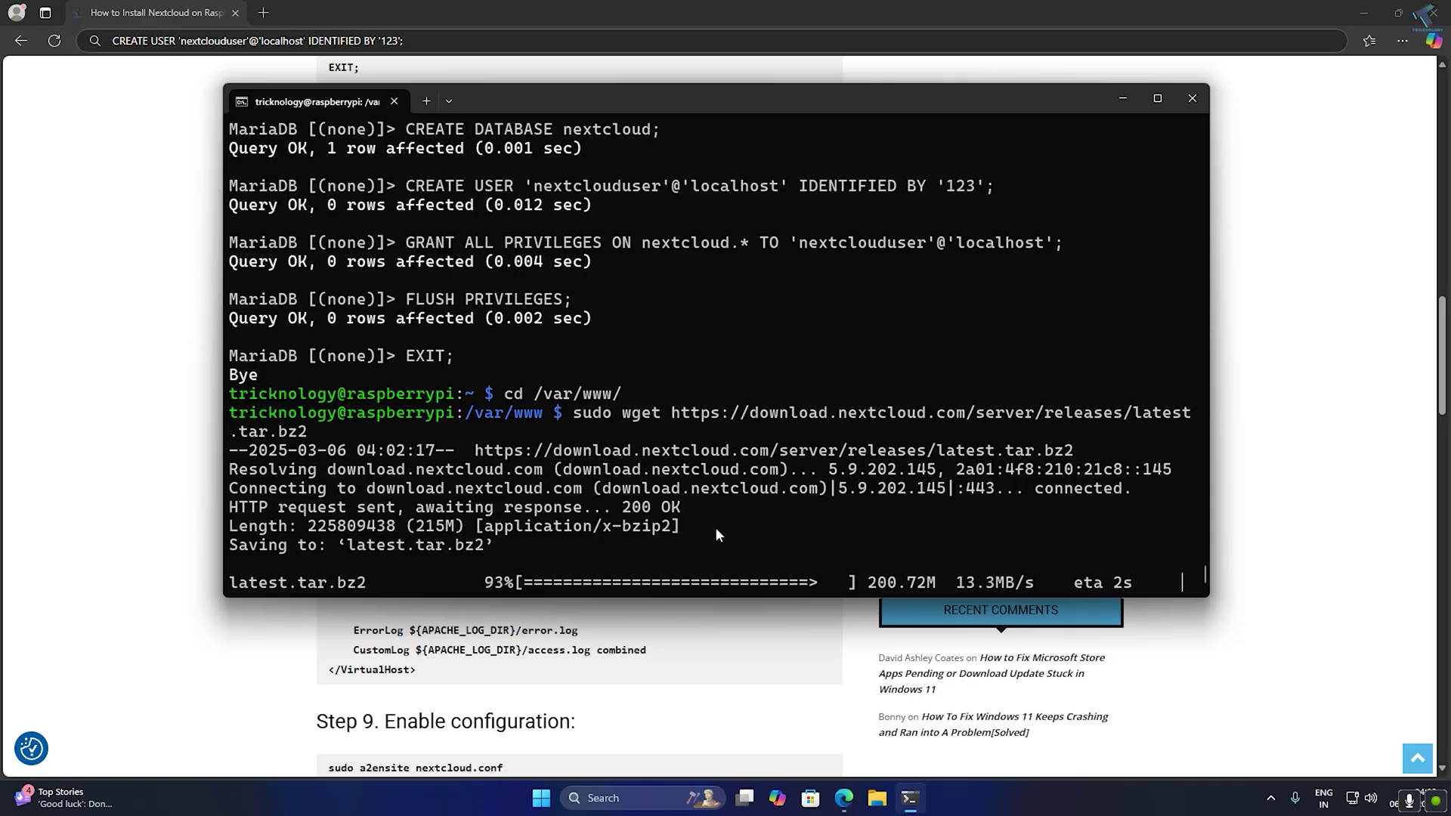
{"action": "right_click", "coordinate": [716, 534]}
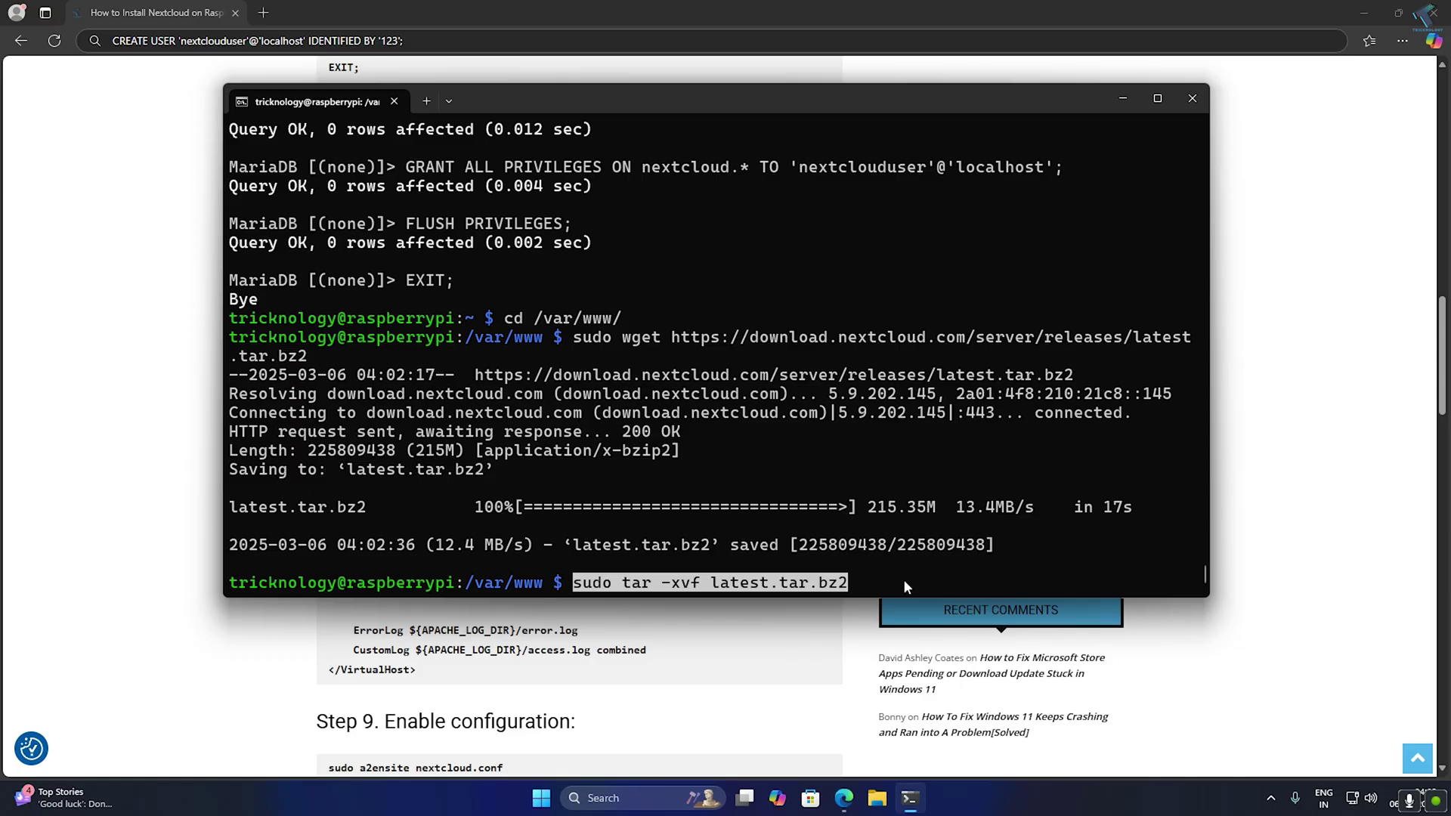
{"action": "key", "text": "Return"}
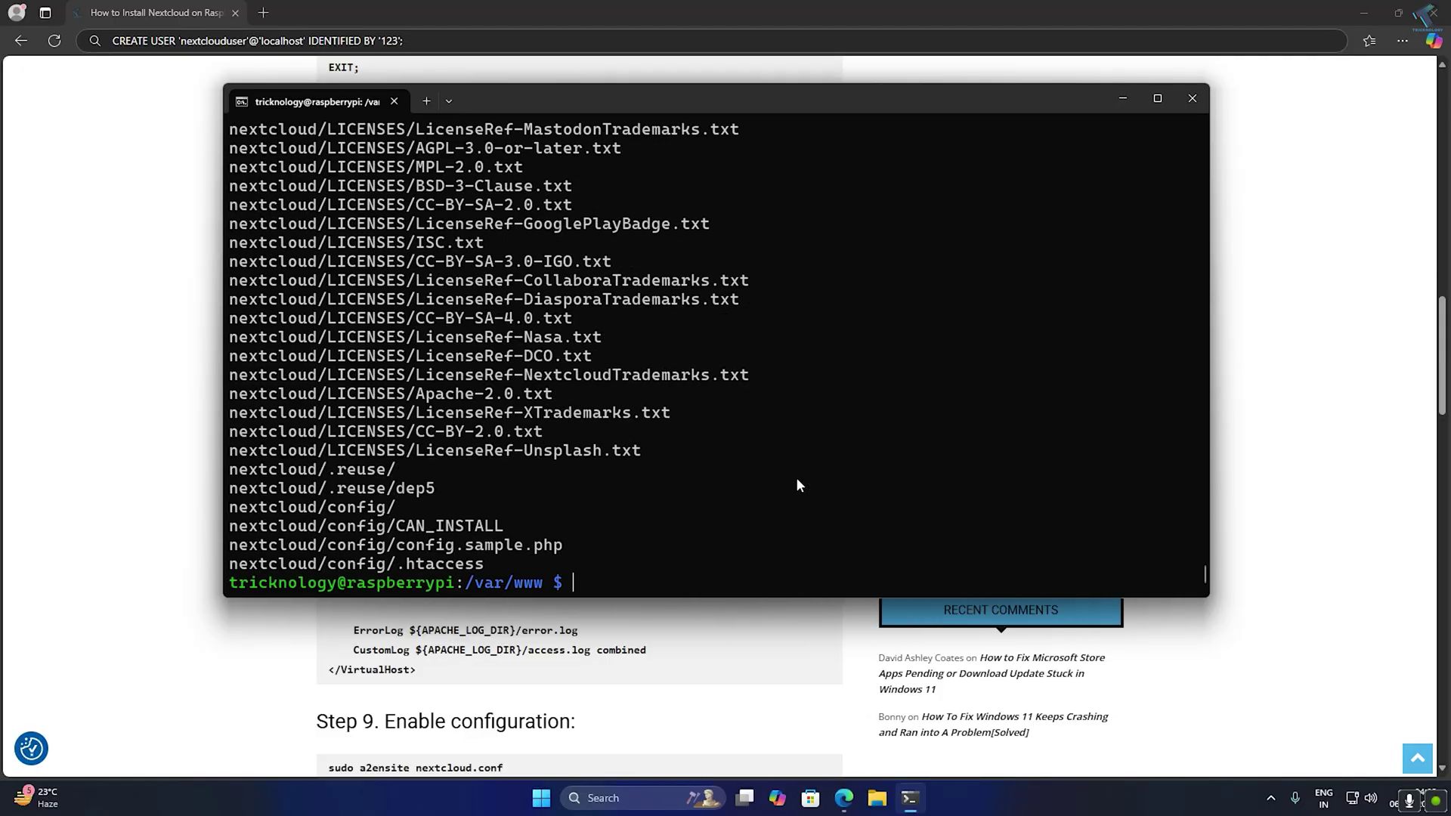
{"action": "left_click", "coordinate": [104, 388]}
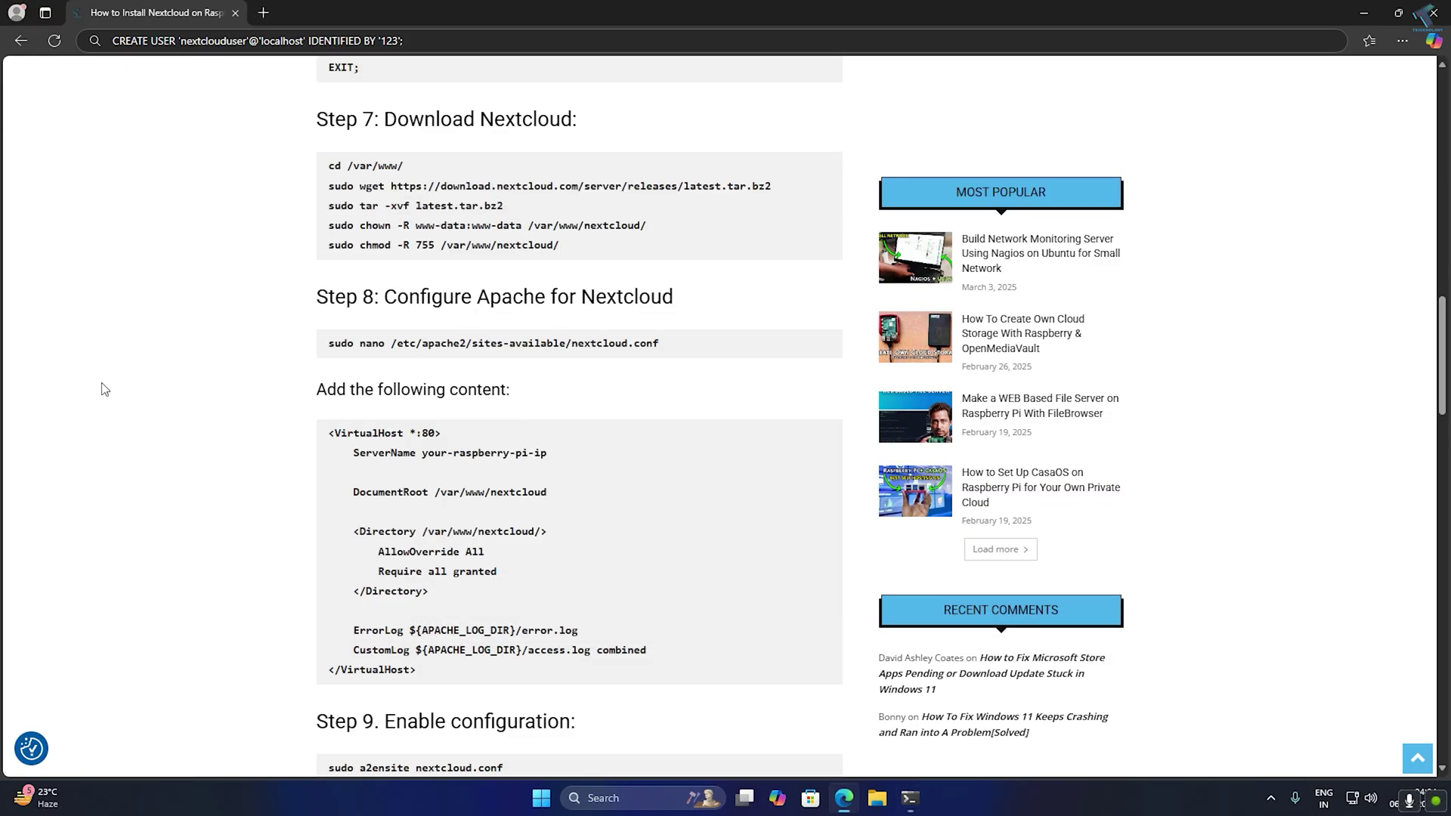
- Give www-data:www-data recursive ownership of /var/www/nextcloud/ with sudo chown -R
{"action": "scroll", "coordinate": [423, 418], "scroll_direction": "up", "scroll_amount": 2}
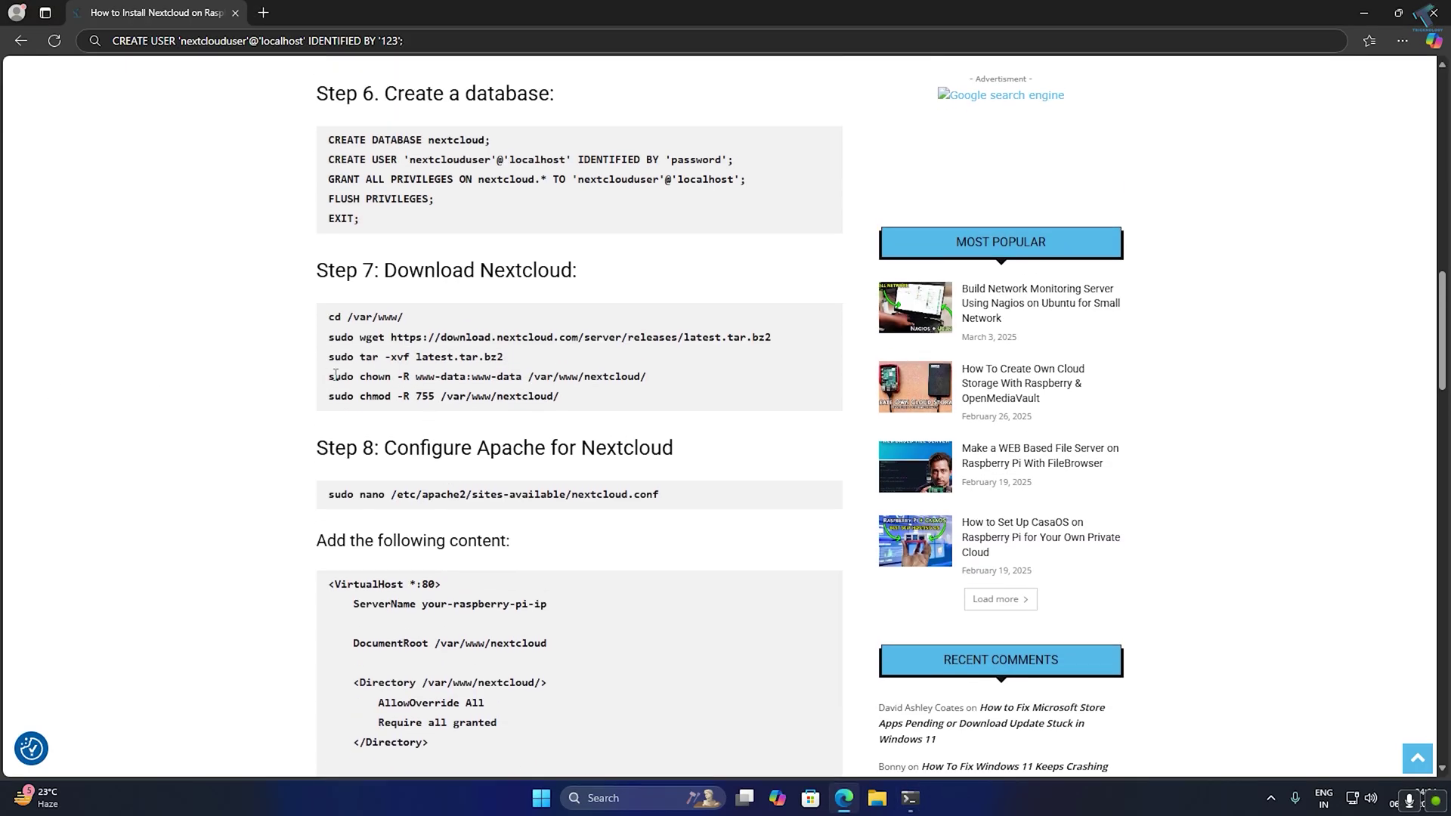
{"action": "left_click_drag", "start_coordinate": [335, 375], "coordinate": [642, 378]}
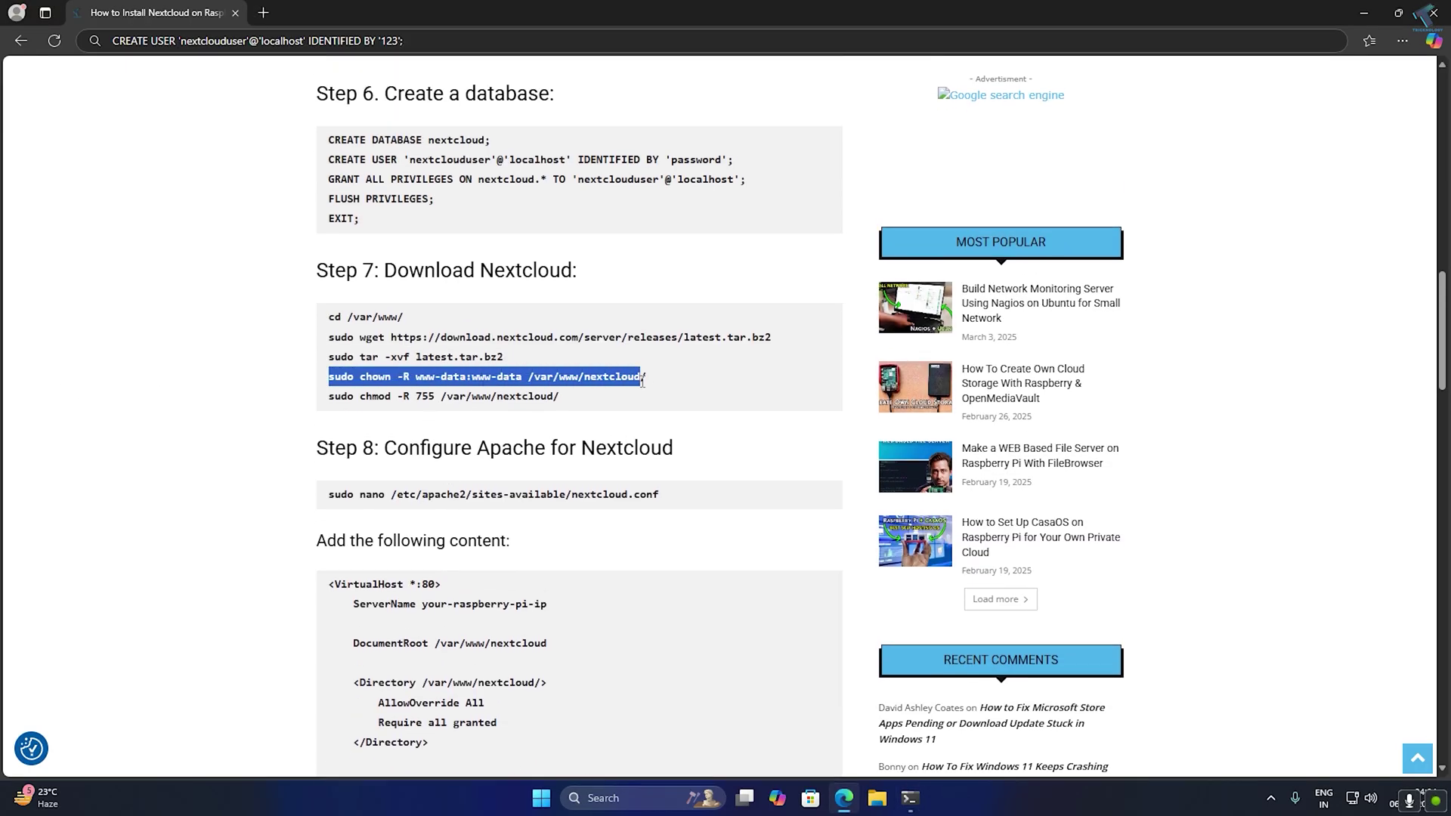
{"action": "left_click", "coordinate": [910, 798]}
{"action": "type", "text": "sudo chown -R www-data:www-data /var/www/nextcloud/"}
{"action": "key", "text": "Return"}
{"action": "left_click", "coordinate": [88, 411]}
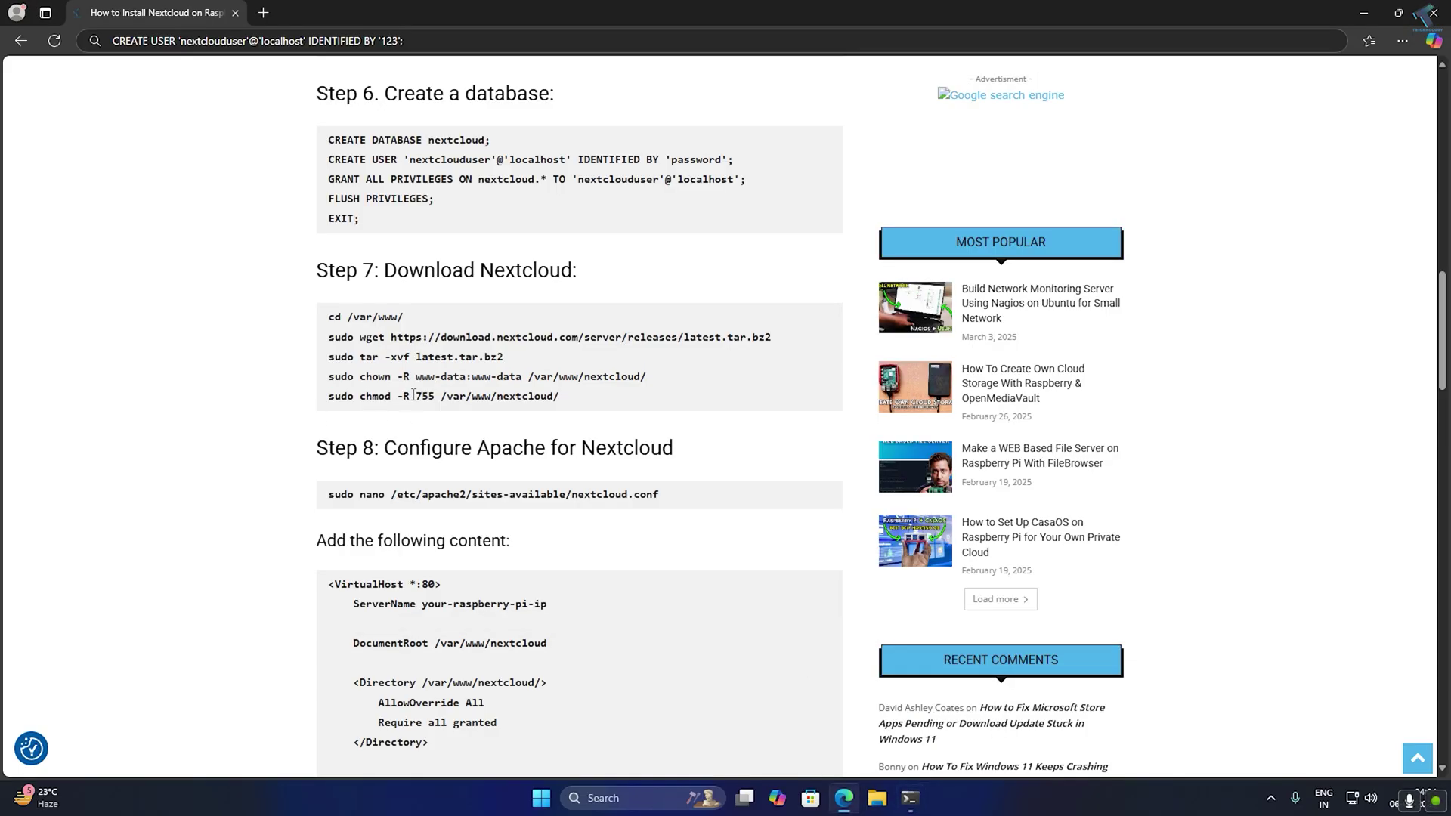
- Set recursive 755 permissions on /var/www/nextcloud/ with sudo chmod -R
{"action": "left_click_drag", "start_coordinate": [330, 396], "coordinate": [559, 397]}
{"action": "key", "text": "ctrl+c"}
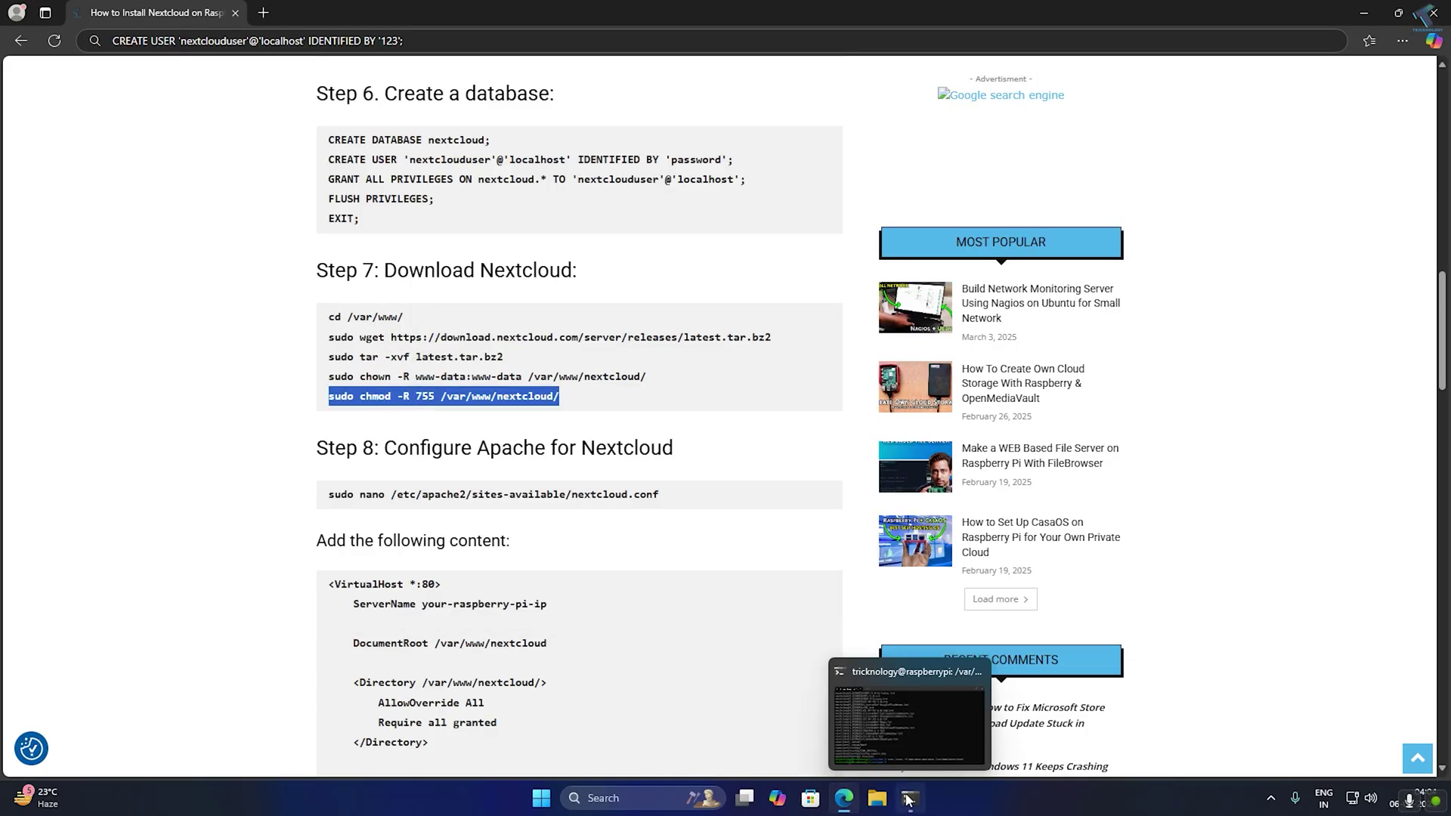
{"action": "left_click", "coordinate": [910, 798]}
{"action": "key", "text": "ctrl+v"}
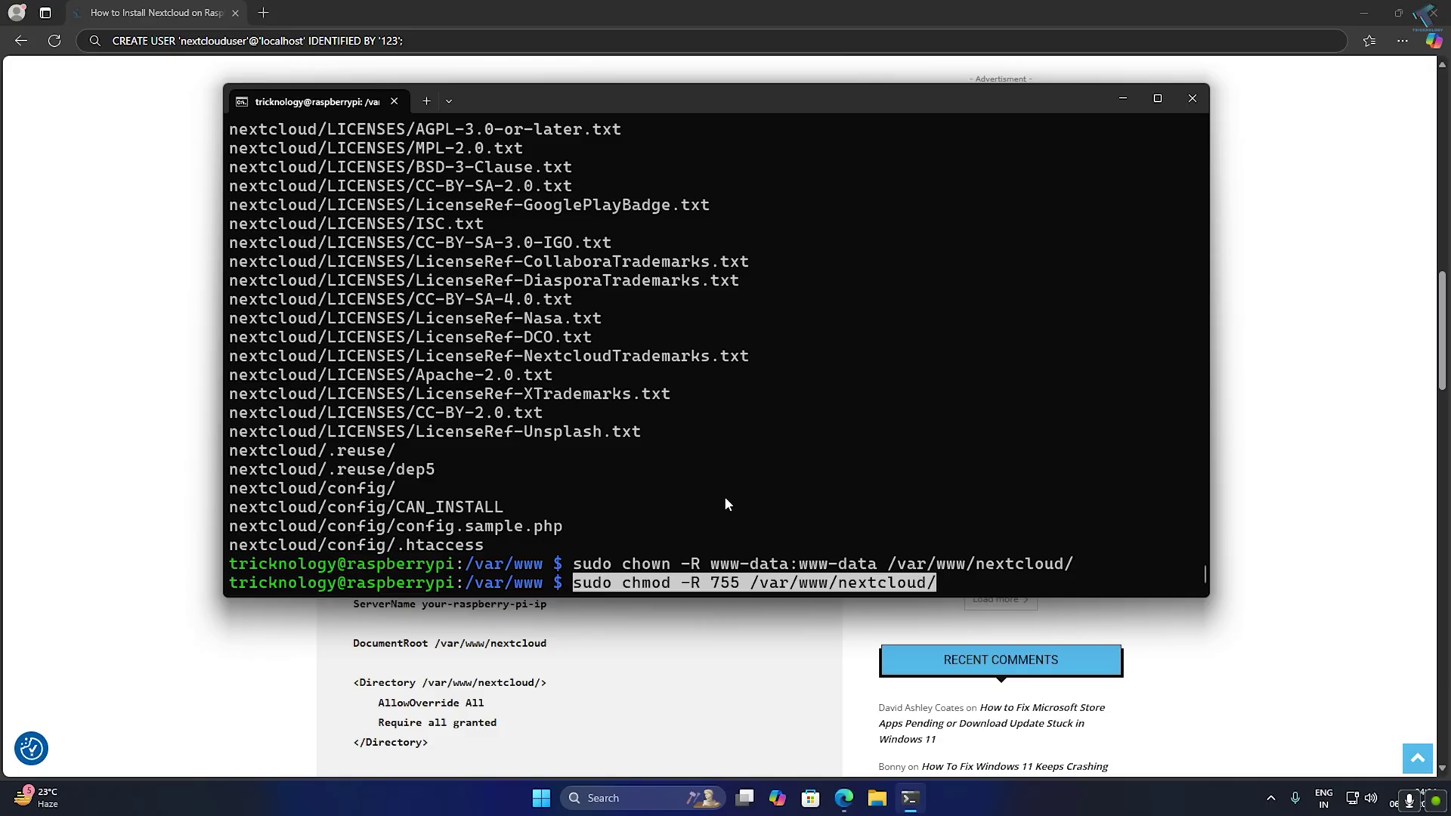
{"action": "key", "text": "Return"}
{"action": "left_click", "coordinate": [155, 381]}
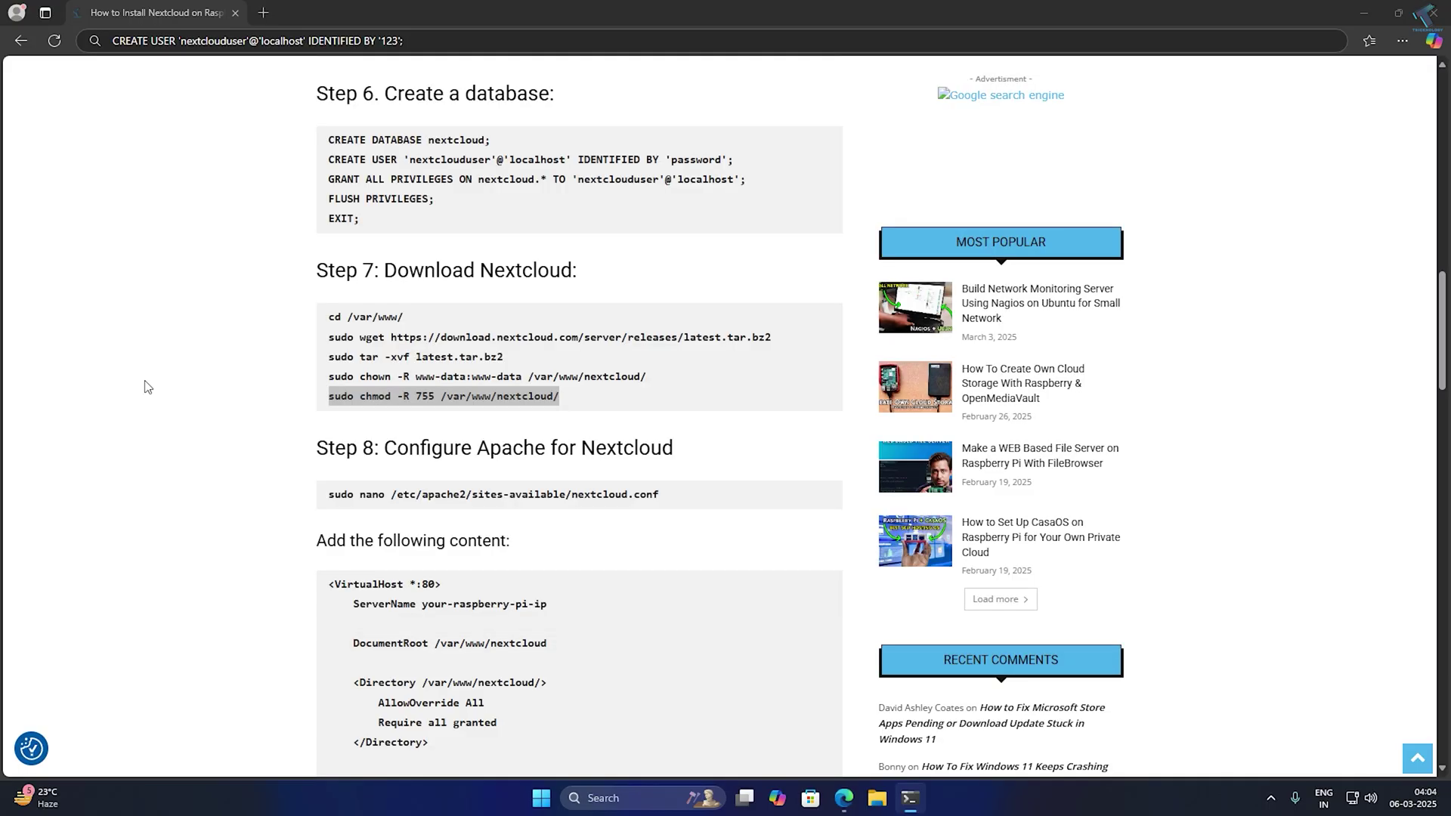
- Create /etc/apache2/sites-available/nextcloud.conf in nano, and select the guide's VirtualHost block
{"action": "scroll", "coordinate": [239, 389], "scroll_direction": "down", "scroll_amount": 3}
{"action": "triple_click", "coordinate": [459, 343]}
{"action": "right_click", "coordinate": [458, 343]}
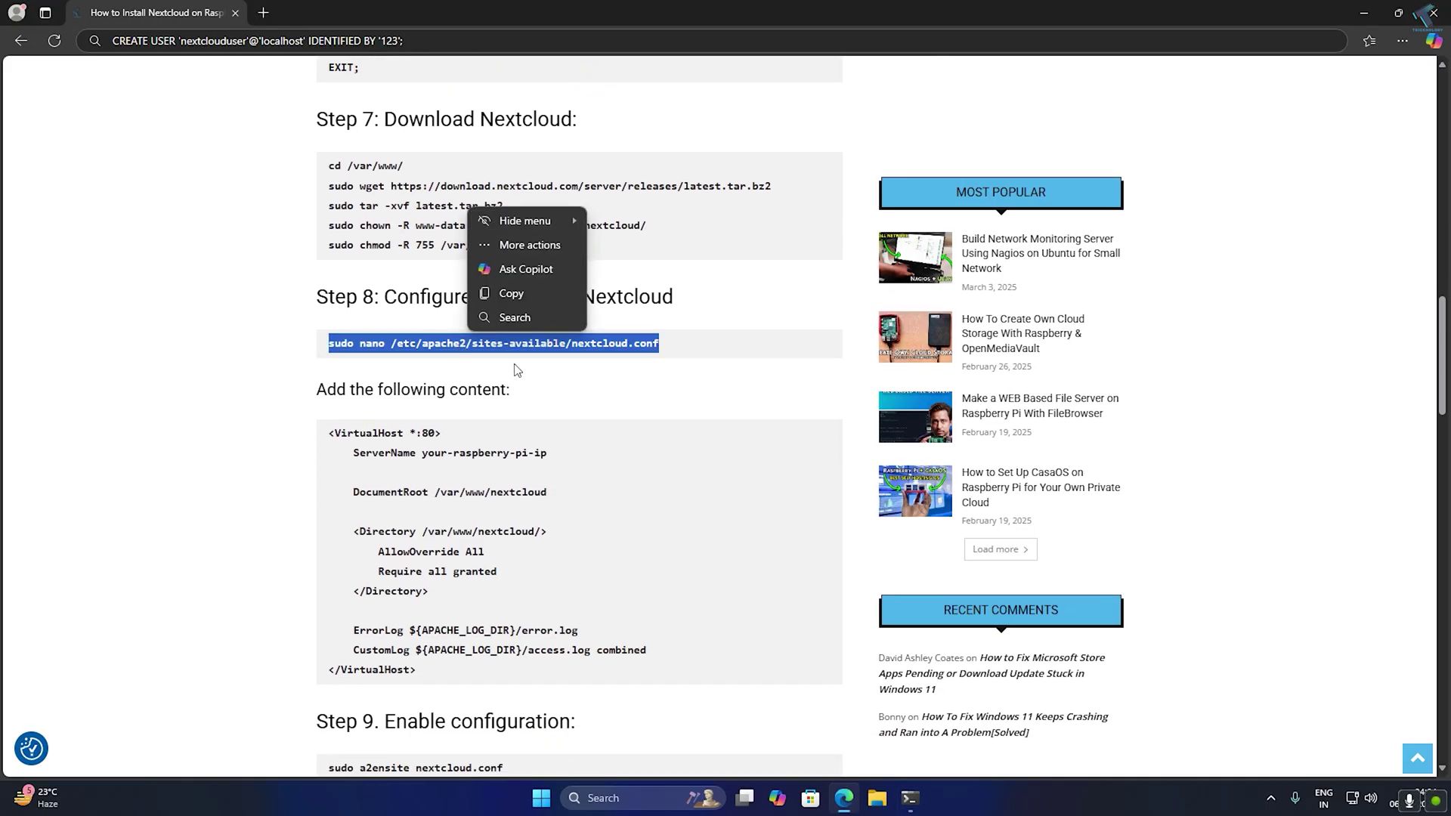
{"action": "left_click", "coordinate": [492, 291]}
{"action": "left_click", "coordinate": [909, 798]}
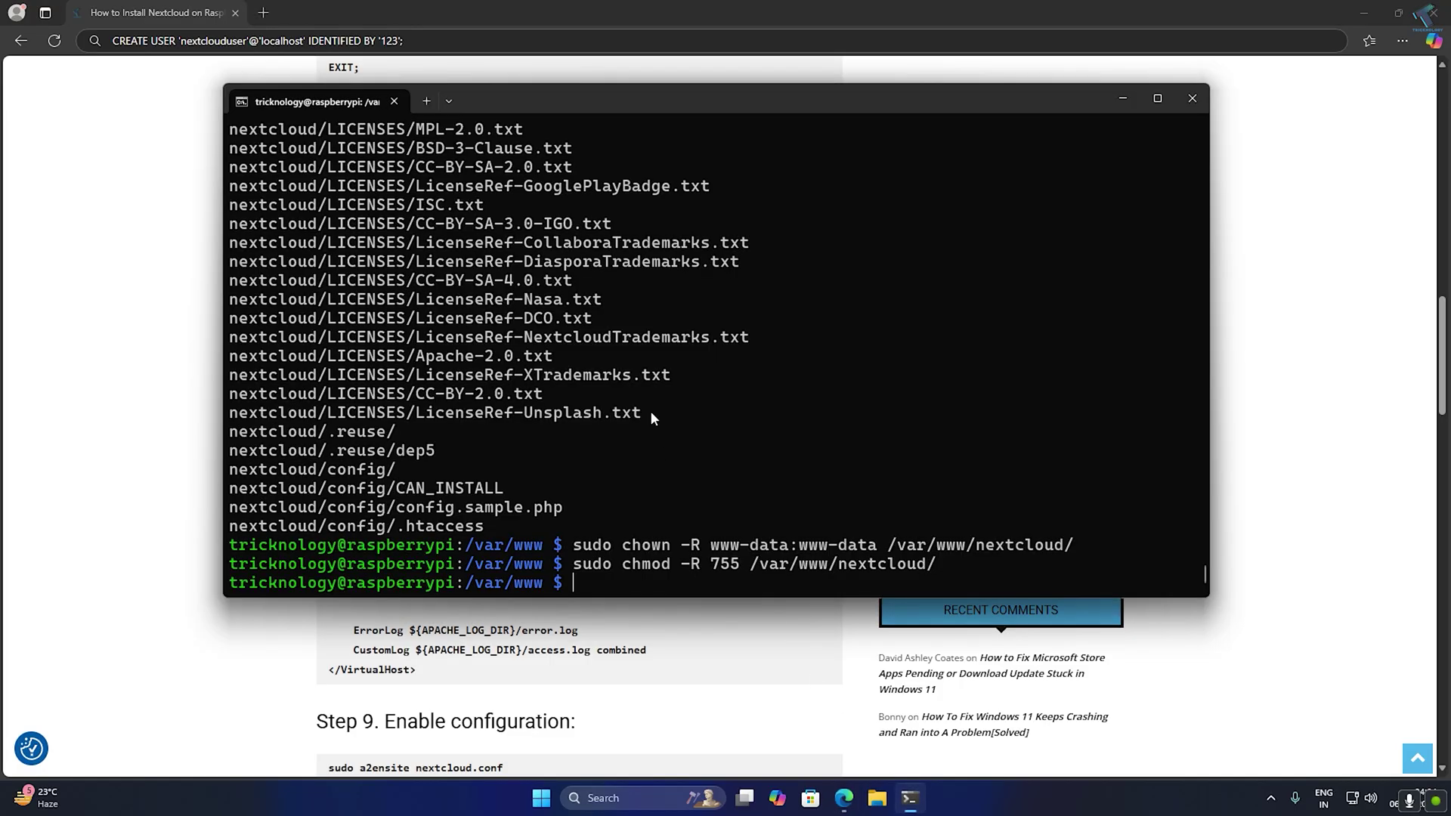
{"action": "right_click", "coordinate": [651, 412]}
{"action": "key", "text": "Return"}
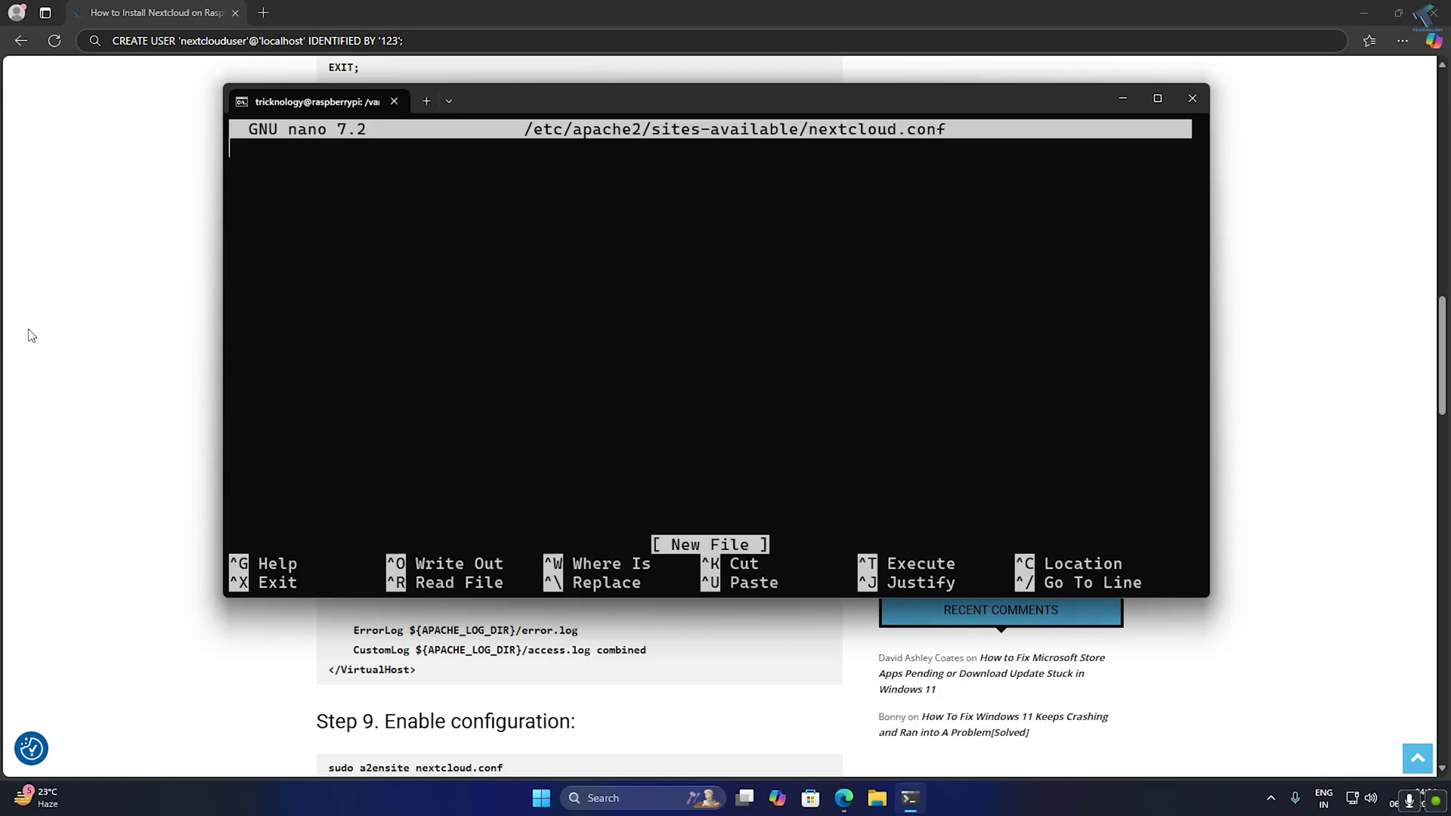
{"action": "left_click", "coordinate": [30, 334]}
{"action": "left_click_drag", "start_coordinate": [330, 435], "coordinate": [468, 673]}
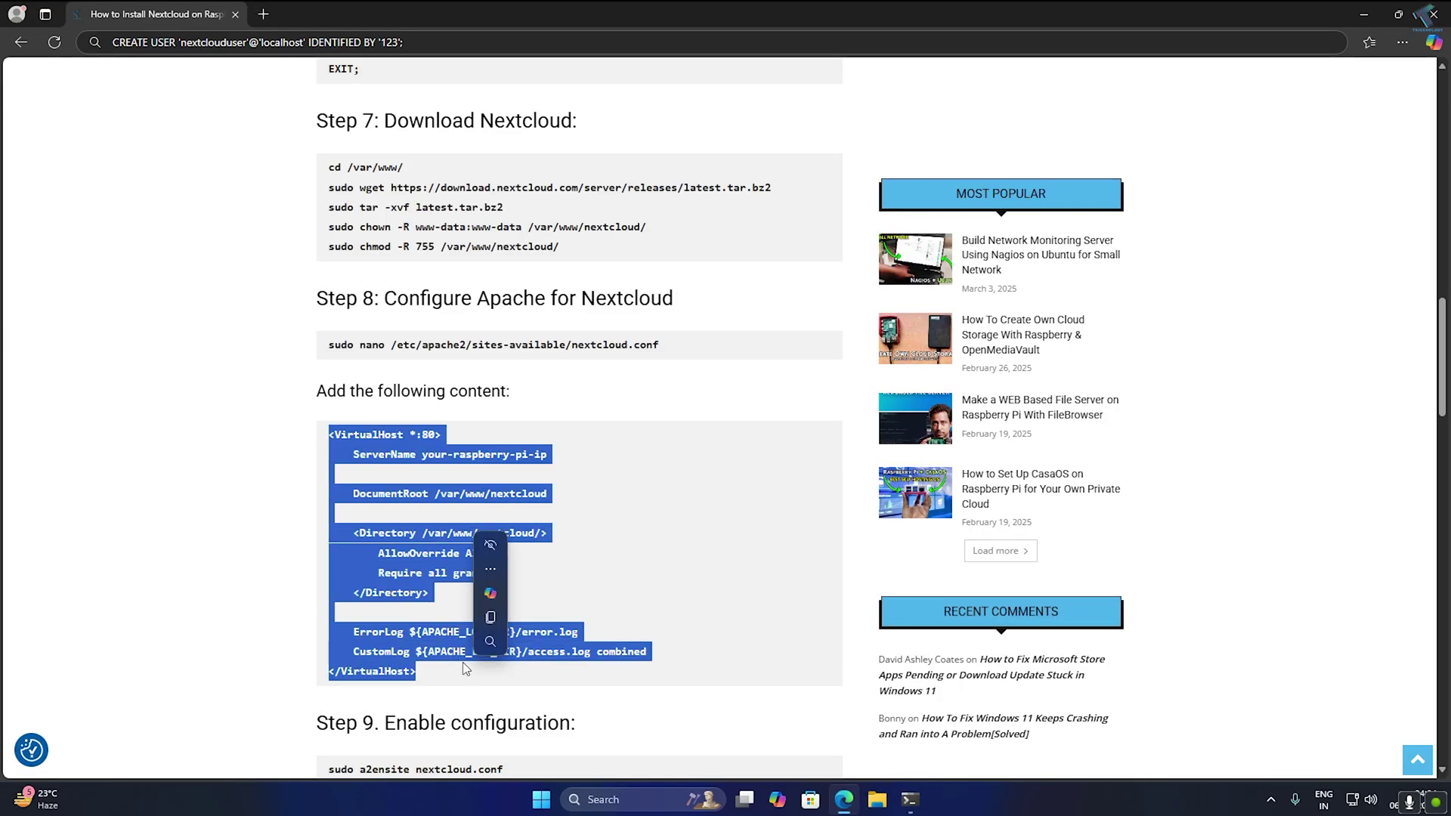
- Launch Notepad and paste the guide's VirtualHost block into it
{"action": "left_click", "coordinate": [541, 800]}
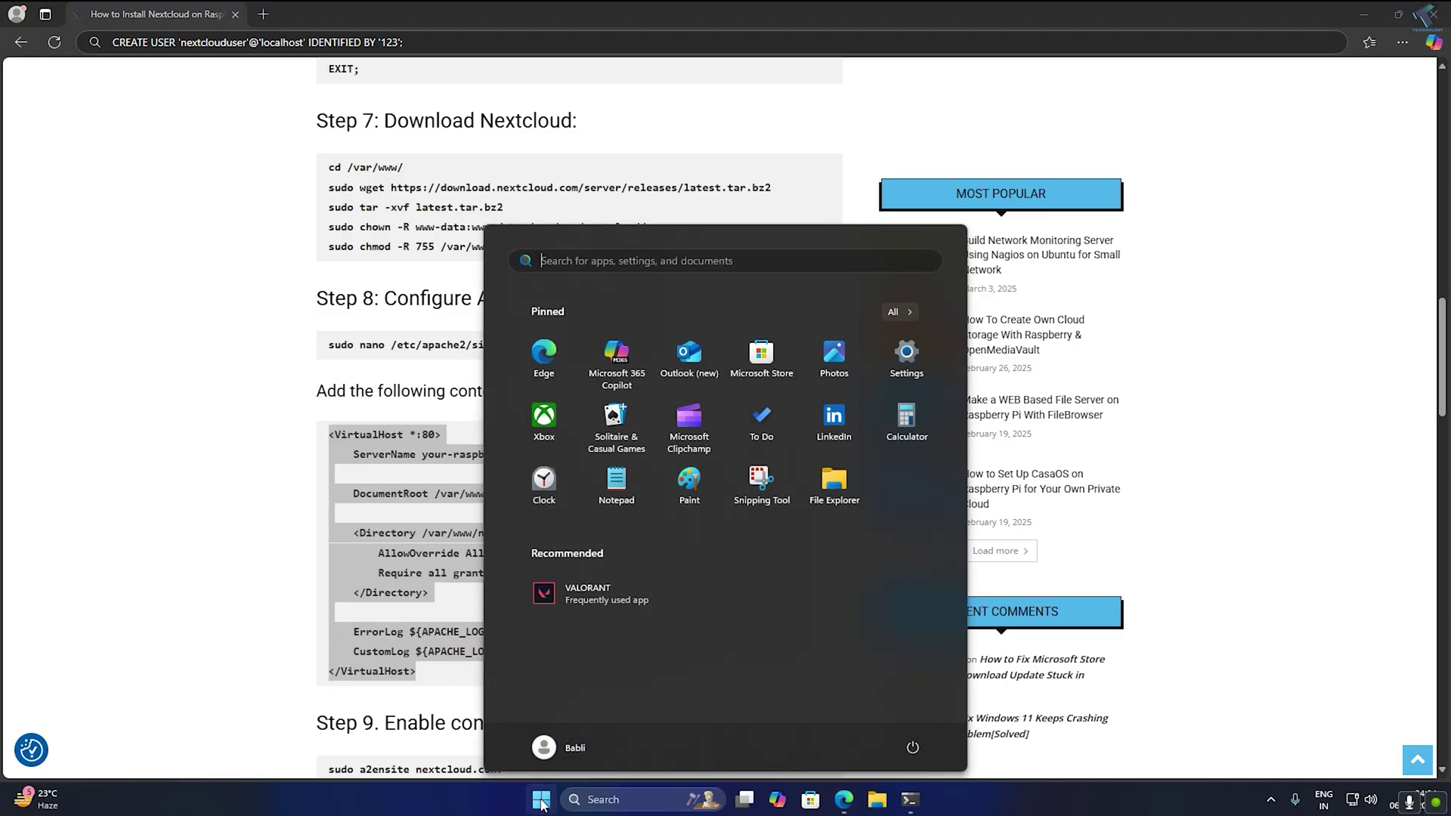
{"action": "type", "text": "notepad"}
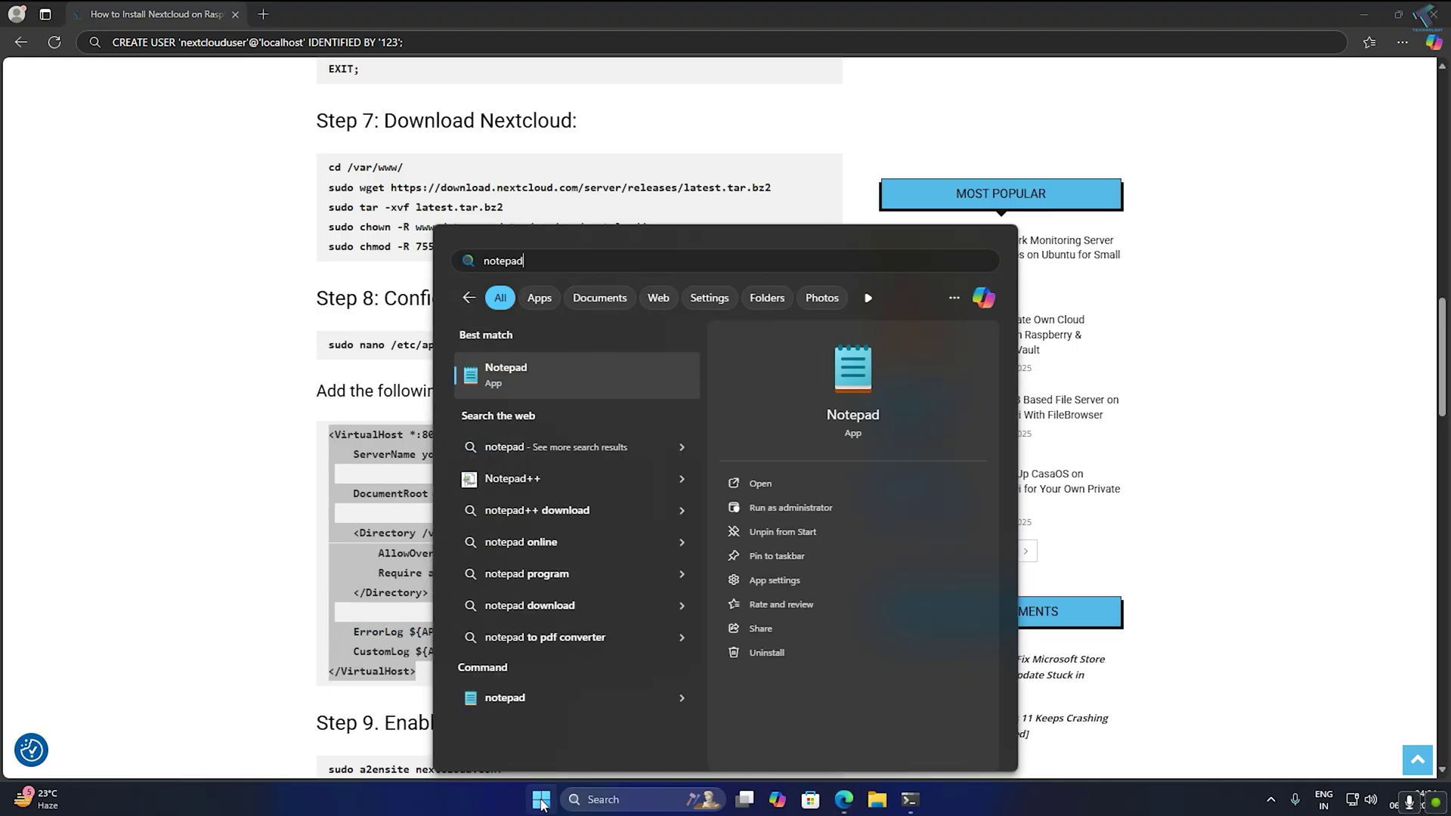
{"action": "key", "text": "Return"}
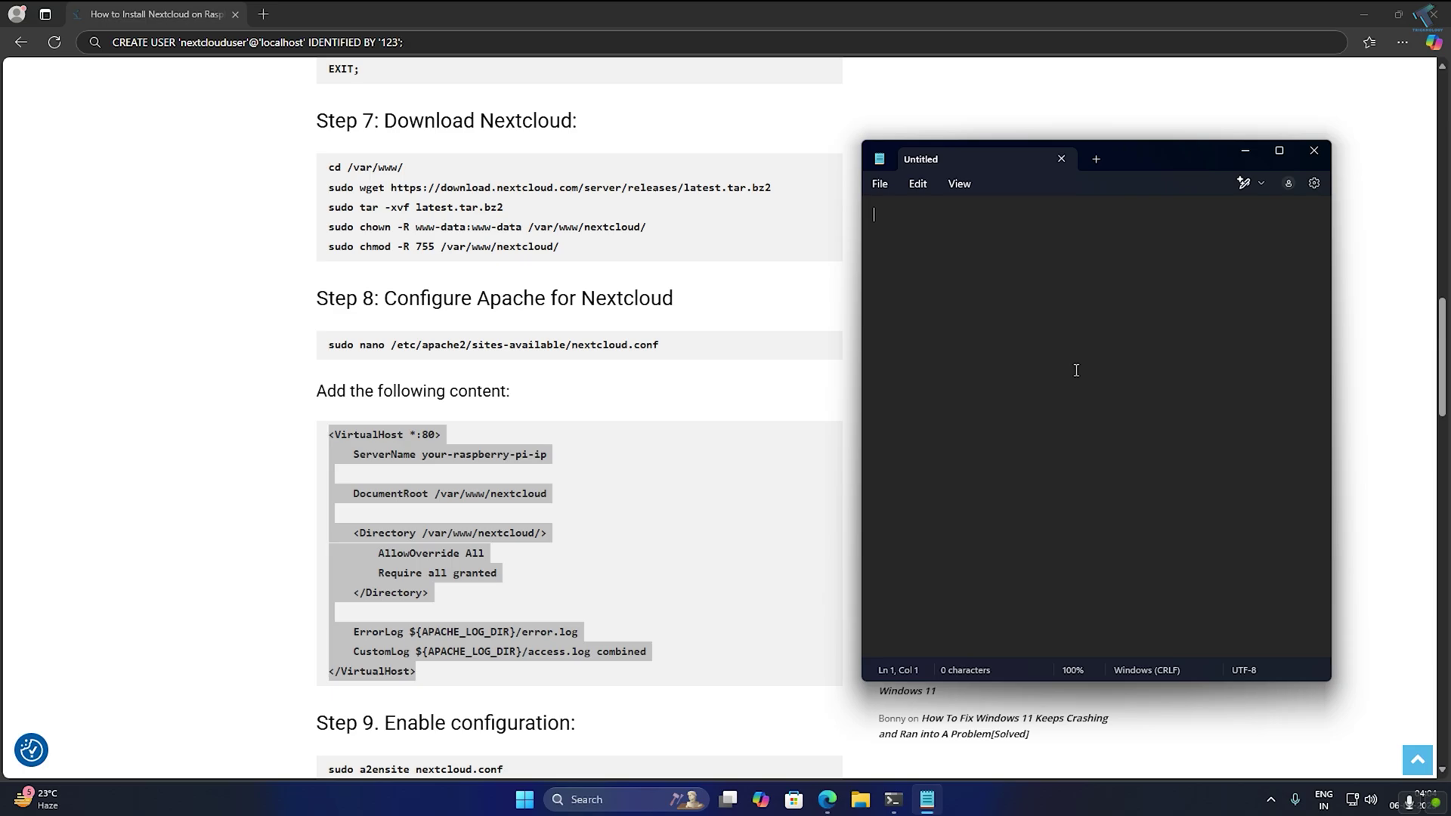
{"action": "key", "text": "ctrl+v"}
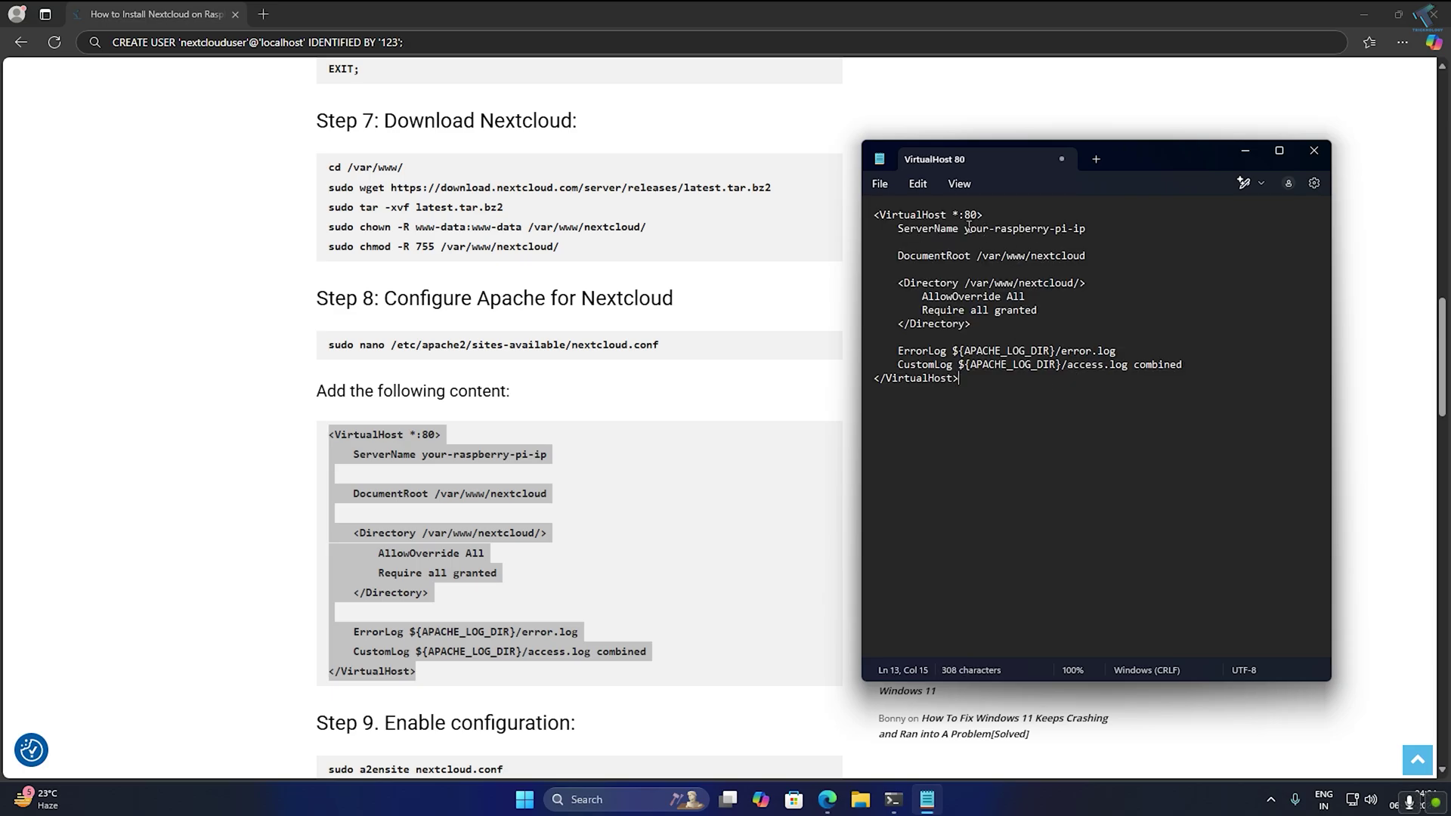
- Replace the ServerName placeholder with 192.168.0.119 and select the whole block
{"action": "left_click_drag", "start_coordinate": [965, 228], "coordinate": [1086, 229]}
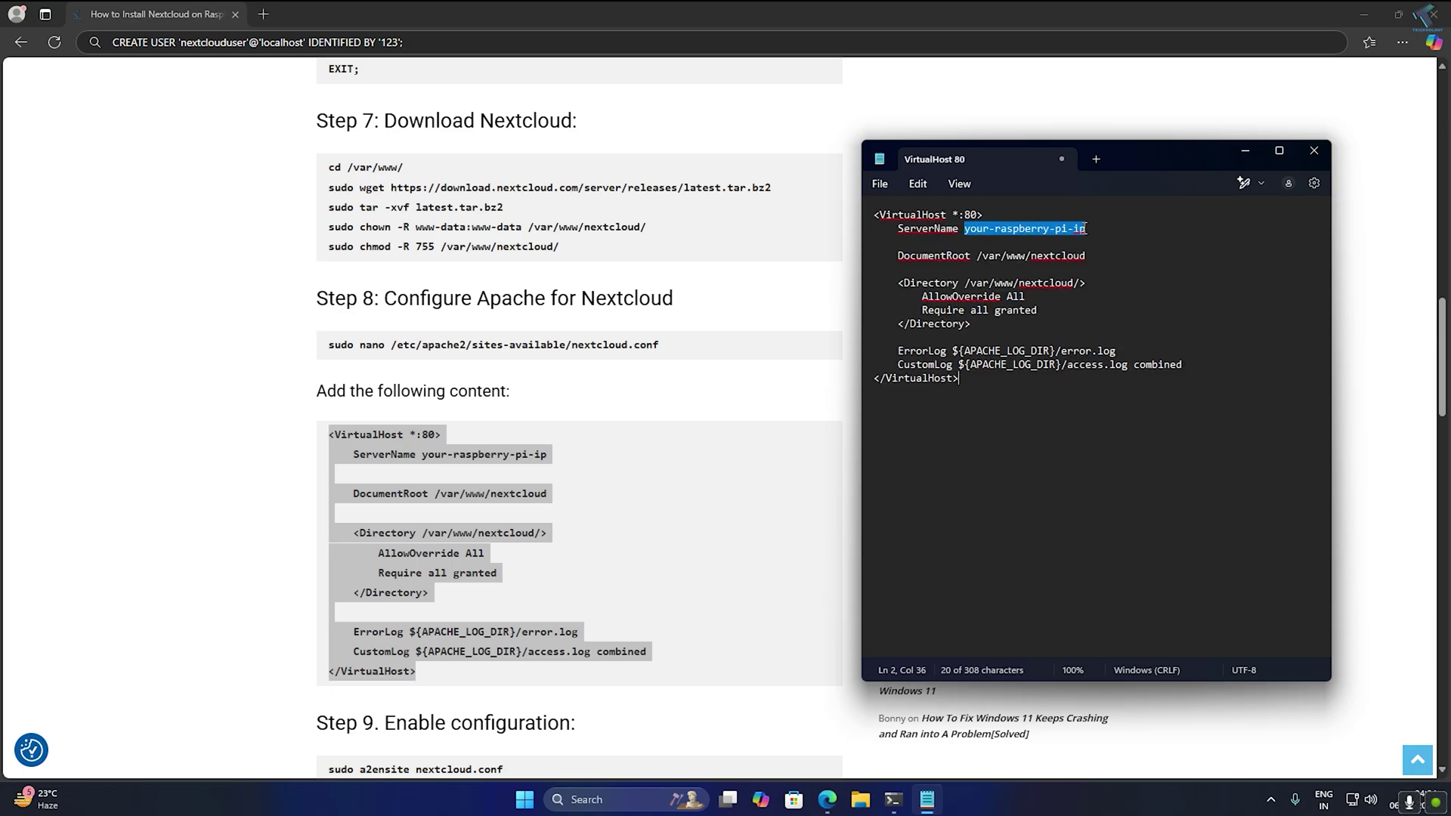
{"action": "left_click", "coordinate": [890, 800]}
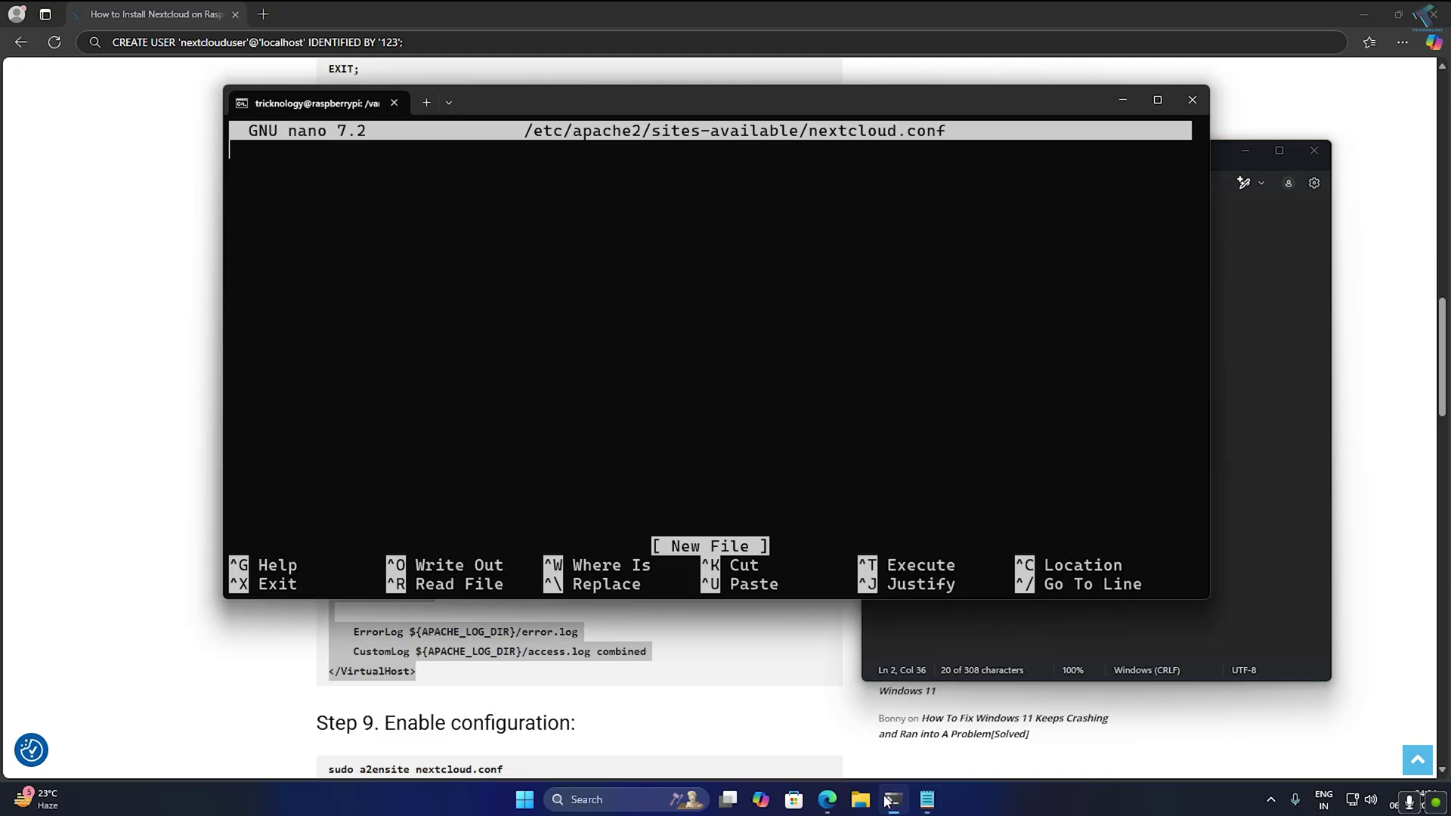
{"action": "left_click", "coordinate": [1212, 381]}
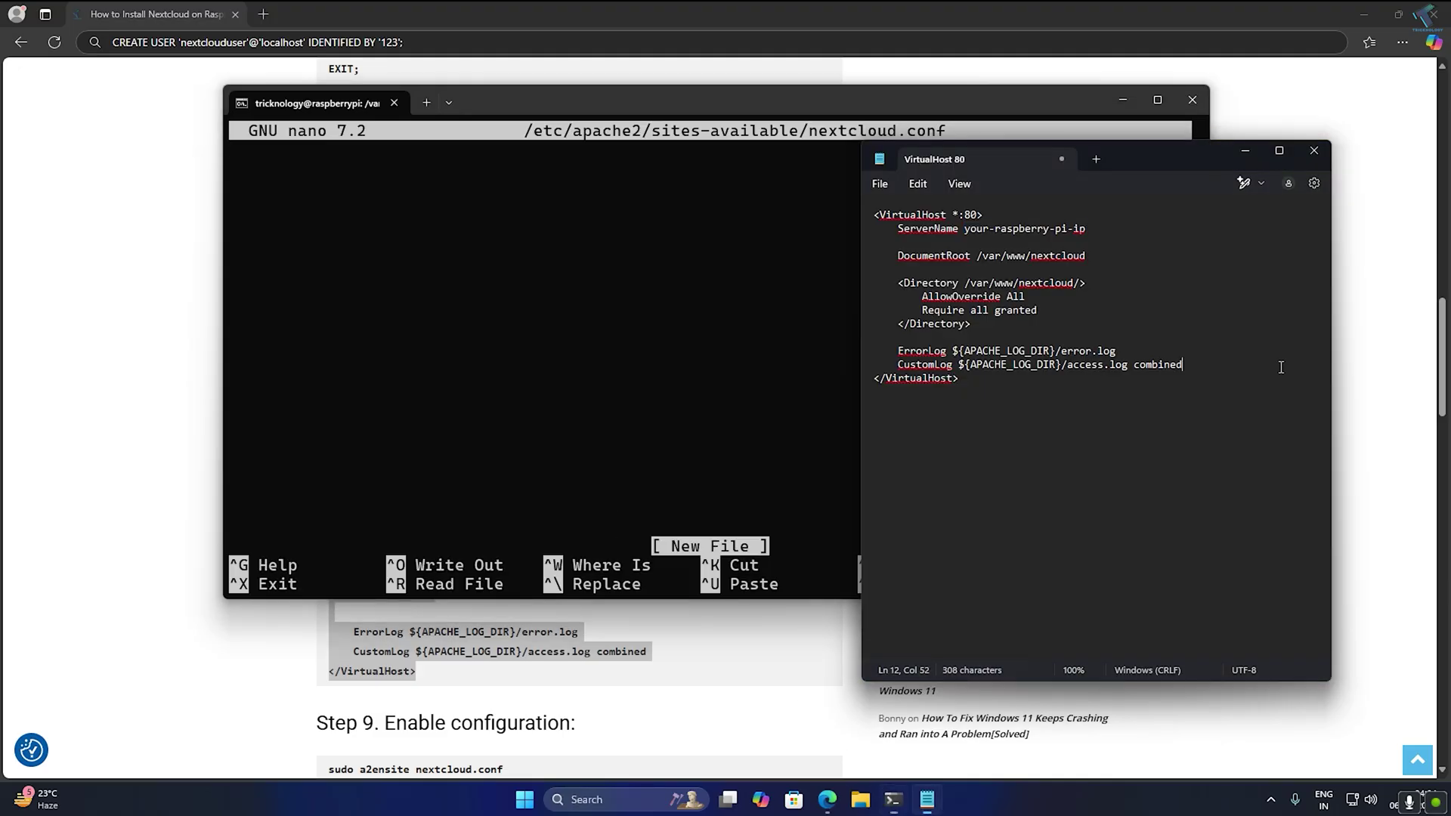
{"action": "mouse_move", "coordinate": [1091, 238]}
{"action": "left_mouse_down"}
{"action": "mouse_move", "coordinate": [984, 235]}
{"action": "mouse_move", "coordinate": [1085, 228]}
{"action": "left_mouse_up"}
{"action": "type", "text": "1"}
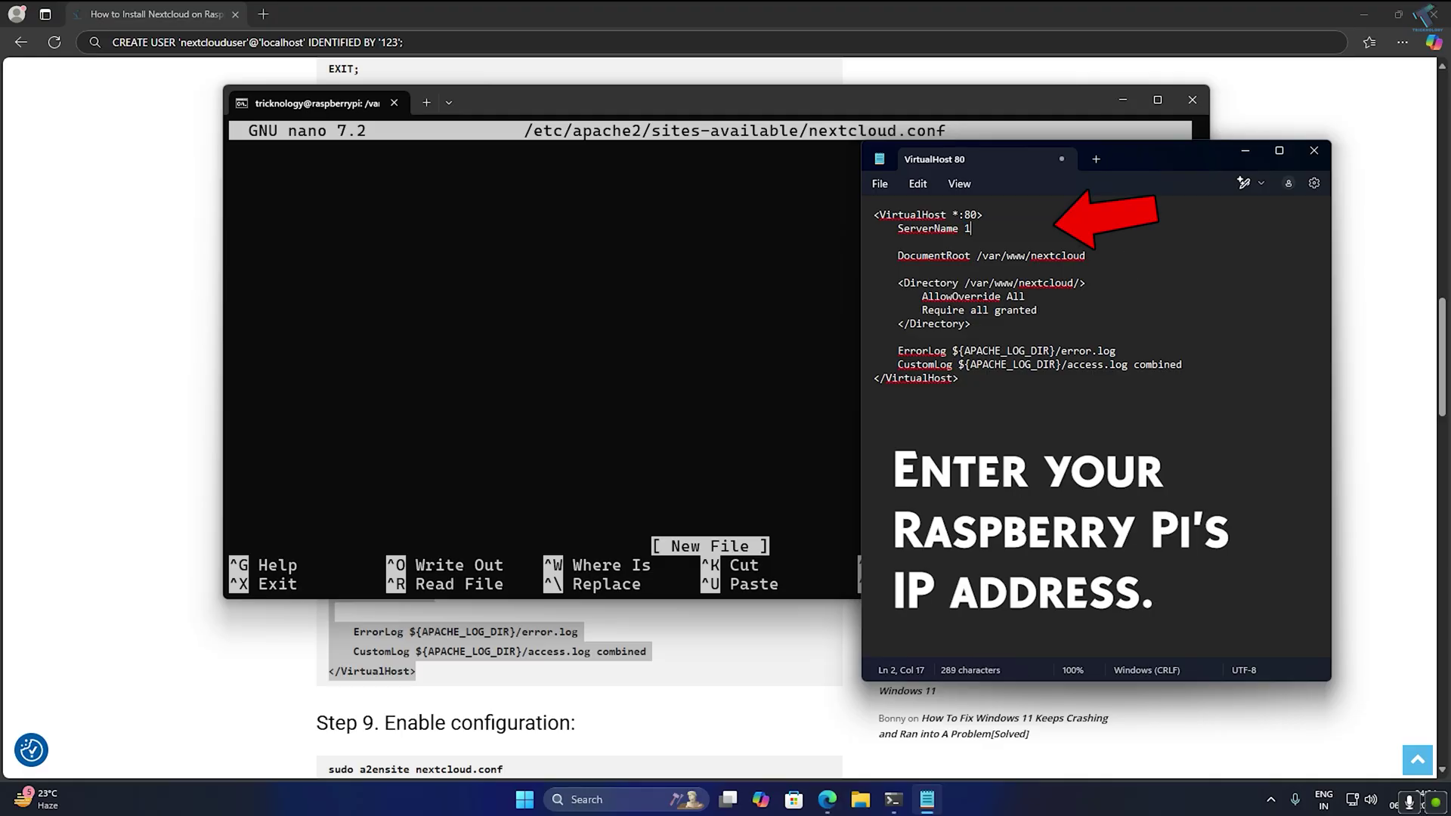
{"action": "type", "text": "92.168.0.119"}
{"action": "key", "text": "ctrl+a"}
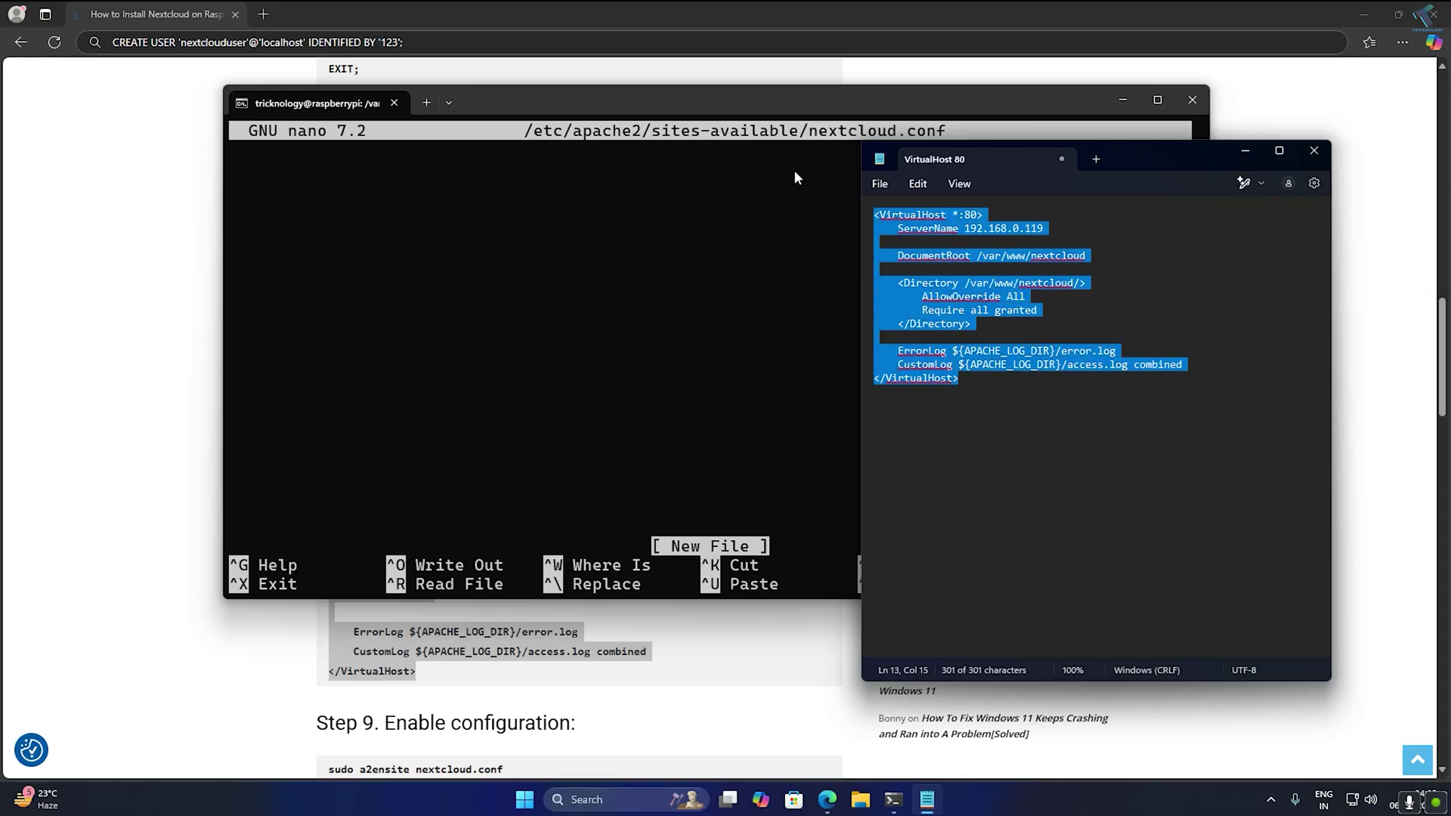
- Paste the VirtualHost block into nano, save it as nextcloud.conf, and exit nano
{"action": "right_click", "coordinate": [436, 207]}
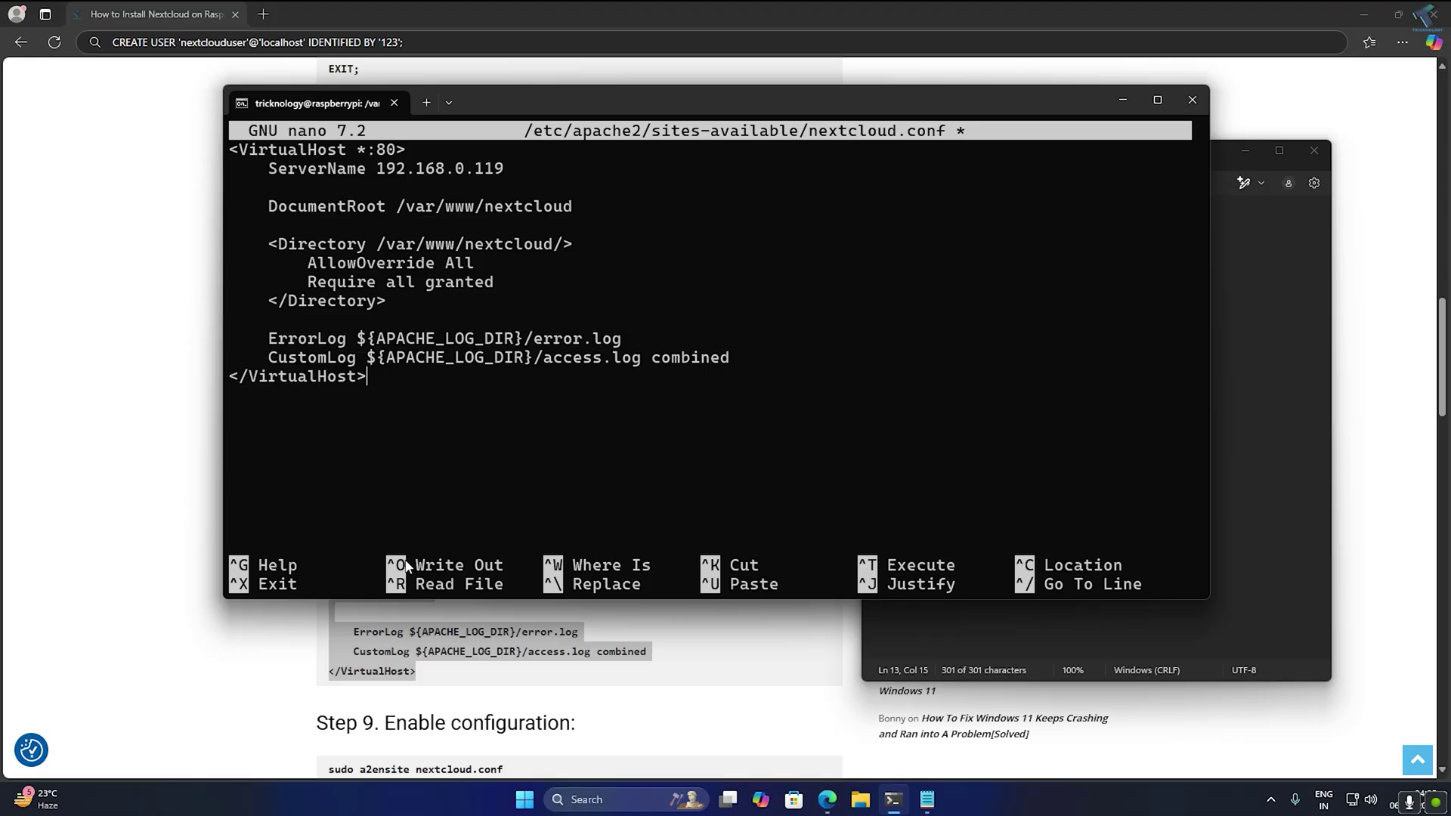
{"action": "key", "text": "ctrl+o"}
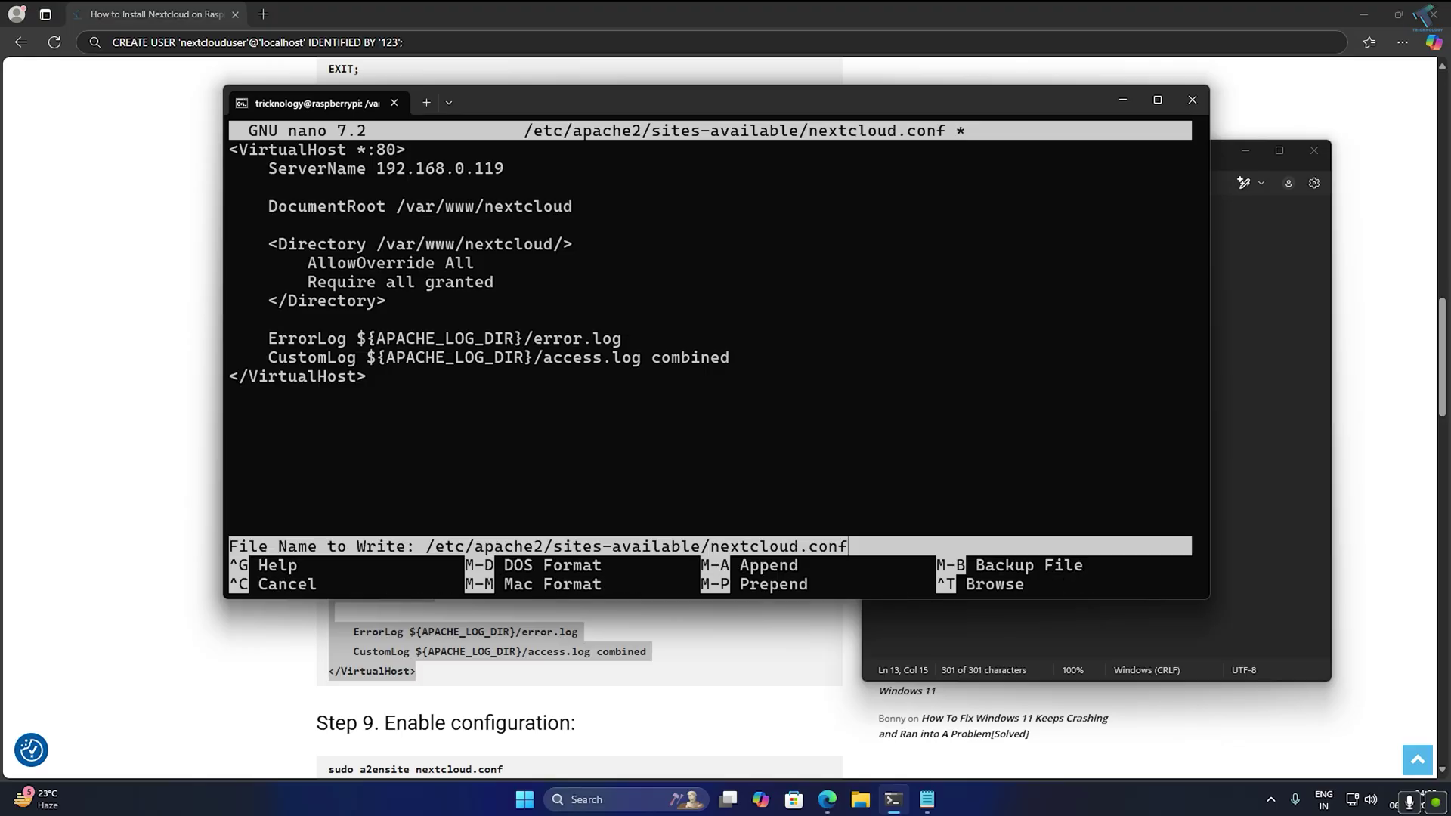
{"action": "key", "text": "Return"}
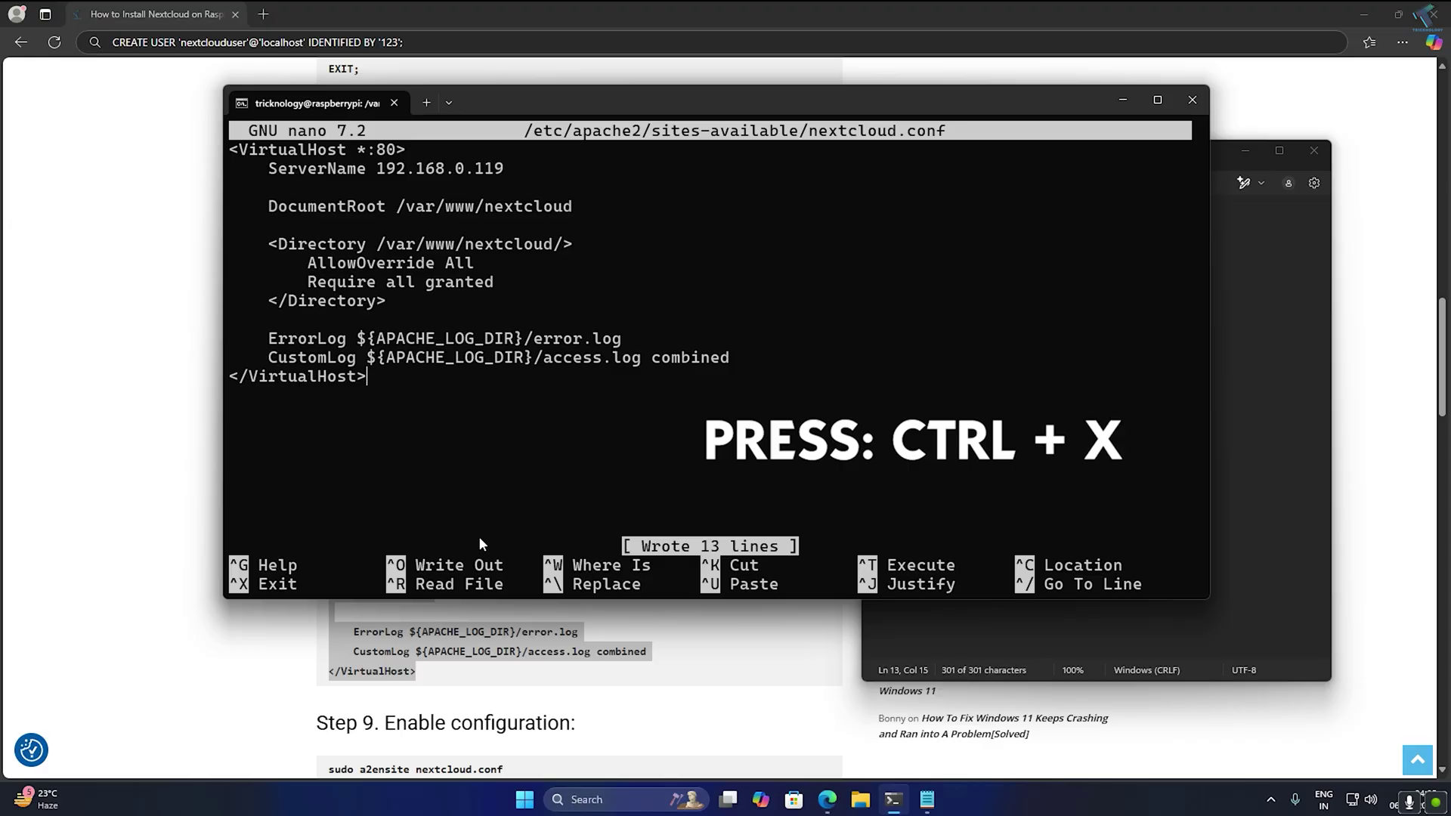
{"action": "key", "text": "ctrl+x"}
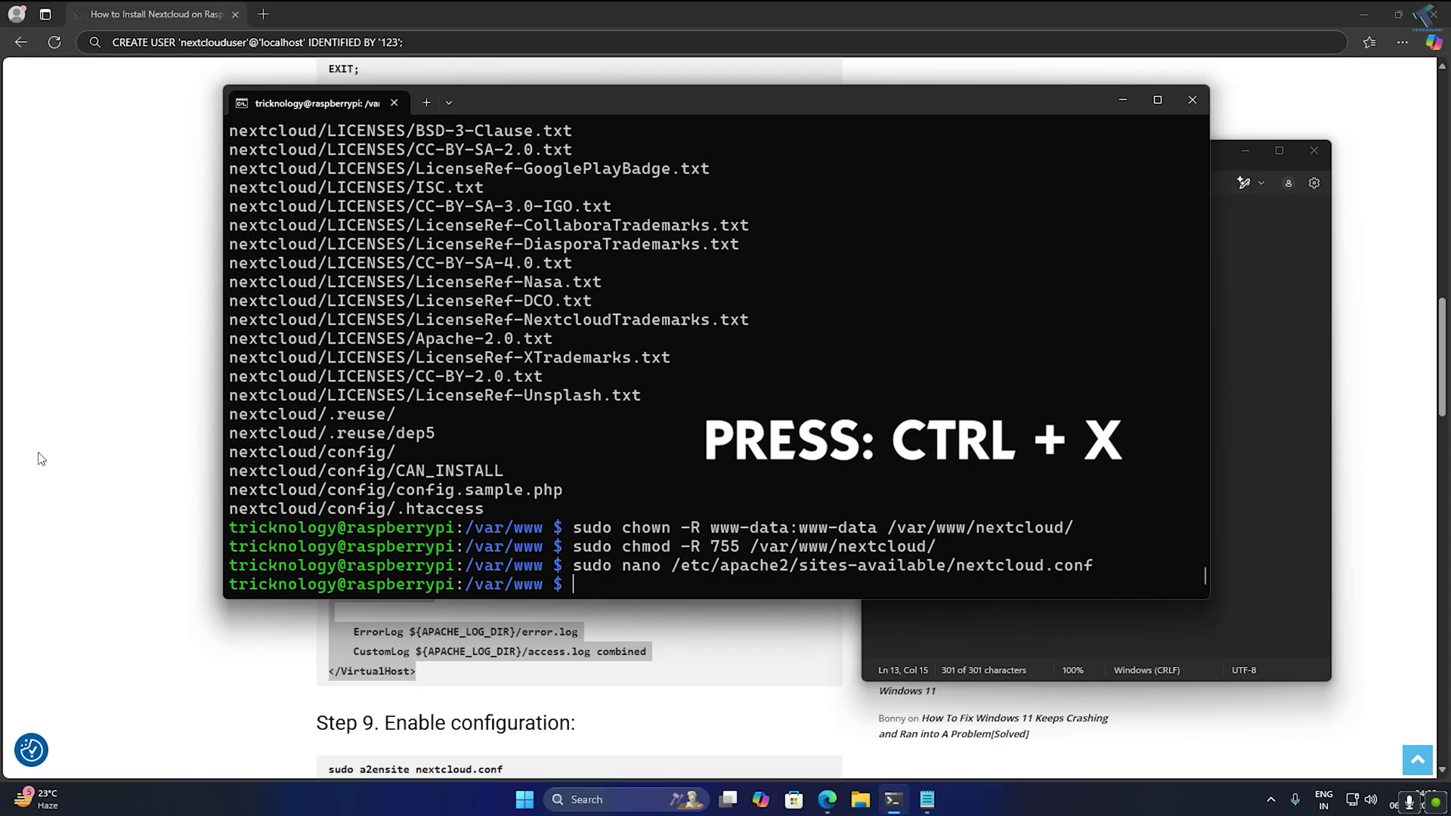
- Back at the shell prompt, enter the sudo a2ensite nextcloud.conf command
{"action": "key", "text": "alt+Tab"}
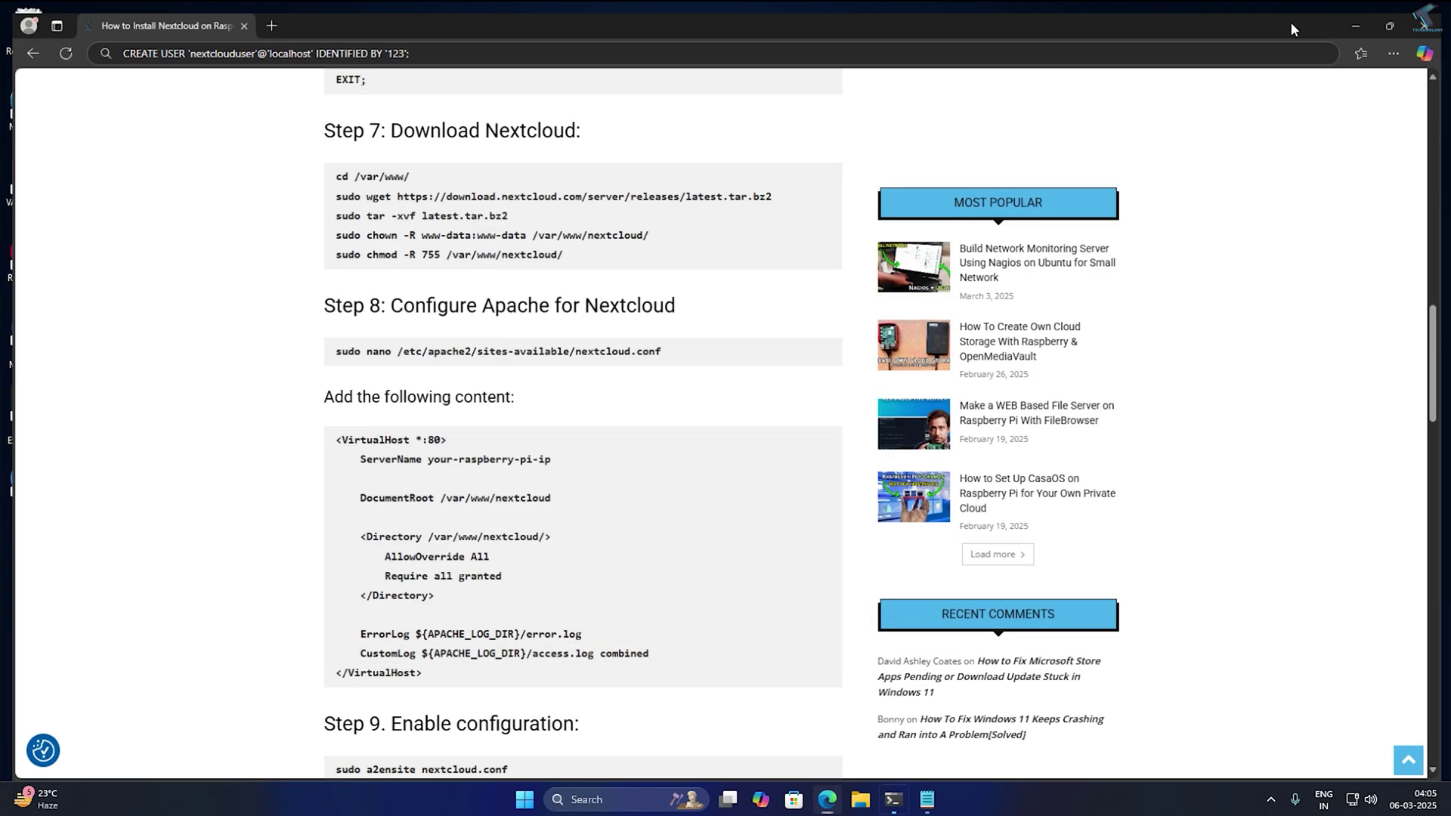
{"action": "left_click", "coordinate": [827, 800]}
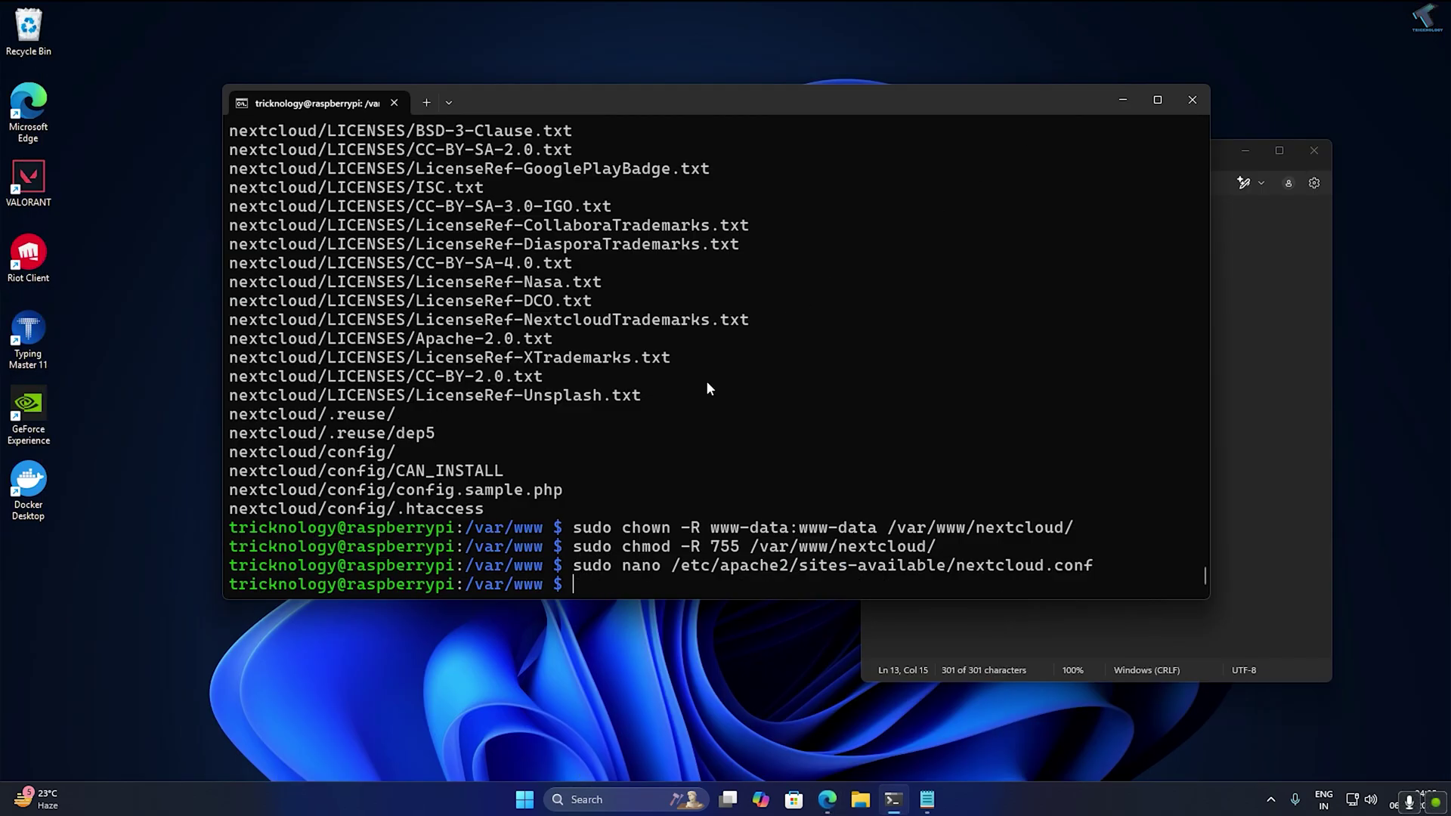
{"action": "type", "text": "sudo a2ensite nex"}
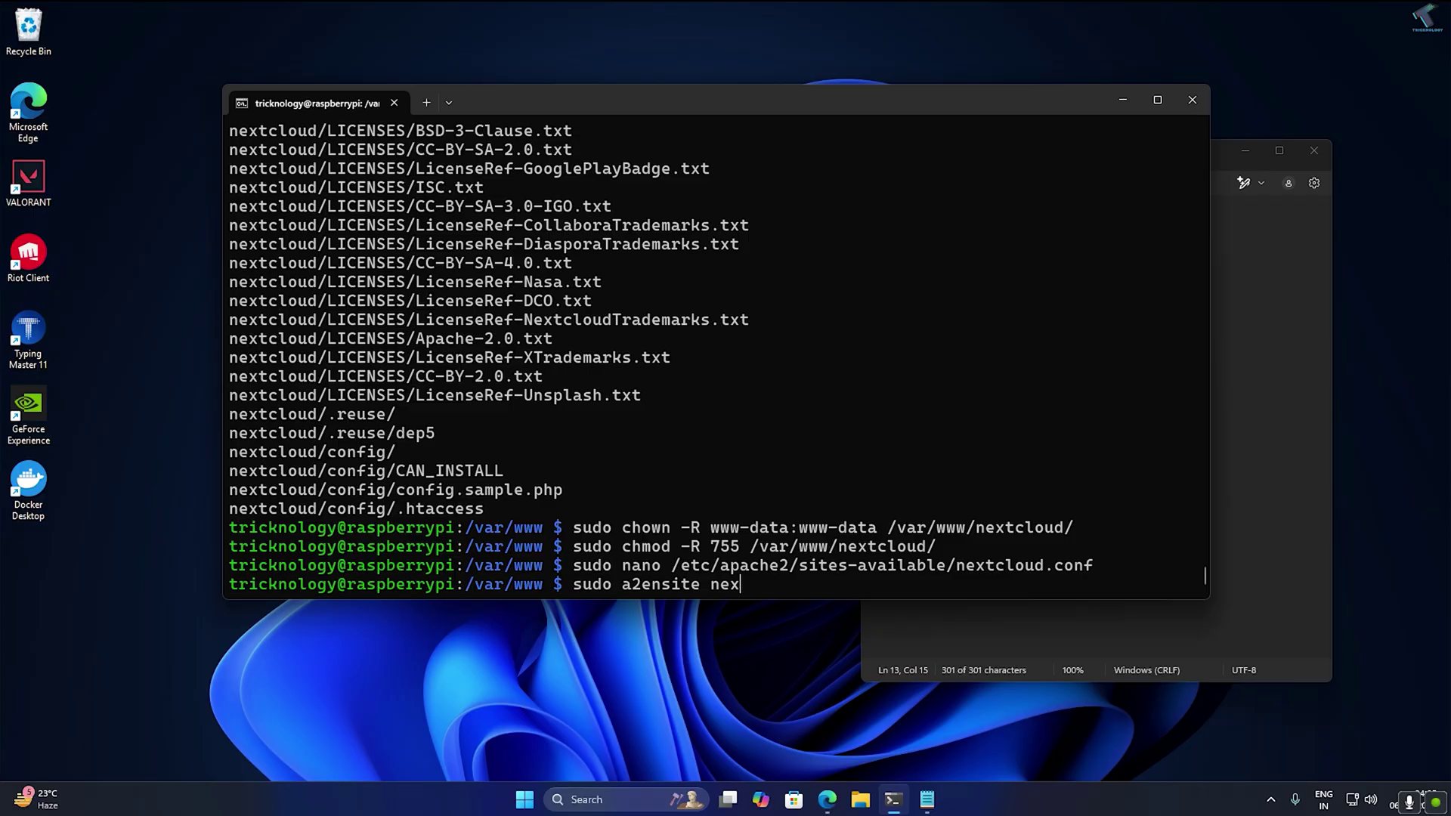
{"action": "type", "text": "tcloud.confg"}
- Enable the nextcloud site and the rewrite module, then restart apache2
{"action": "key", "text": "BackSpace"}
{"action": "key", "text": "Return"}
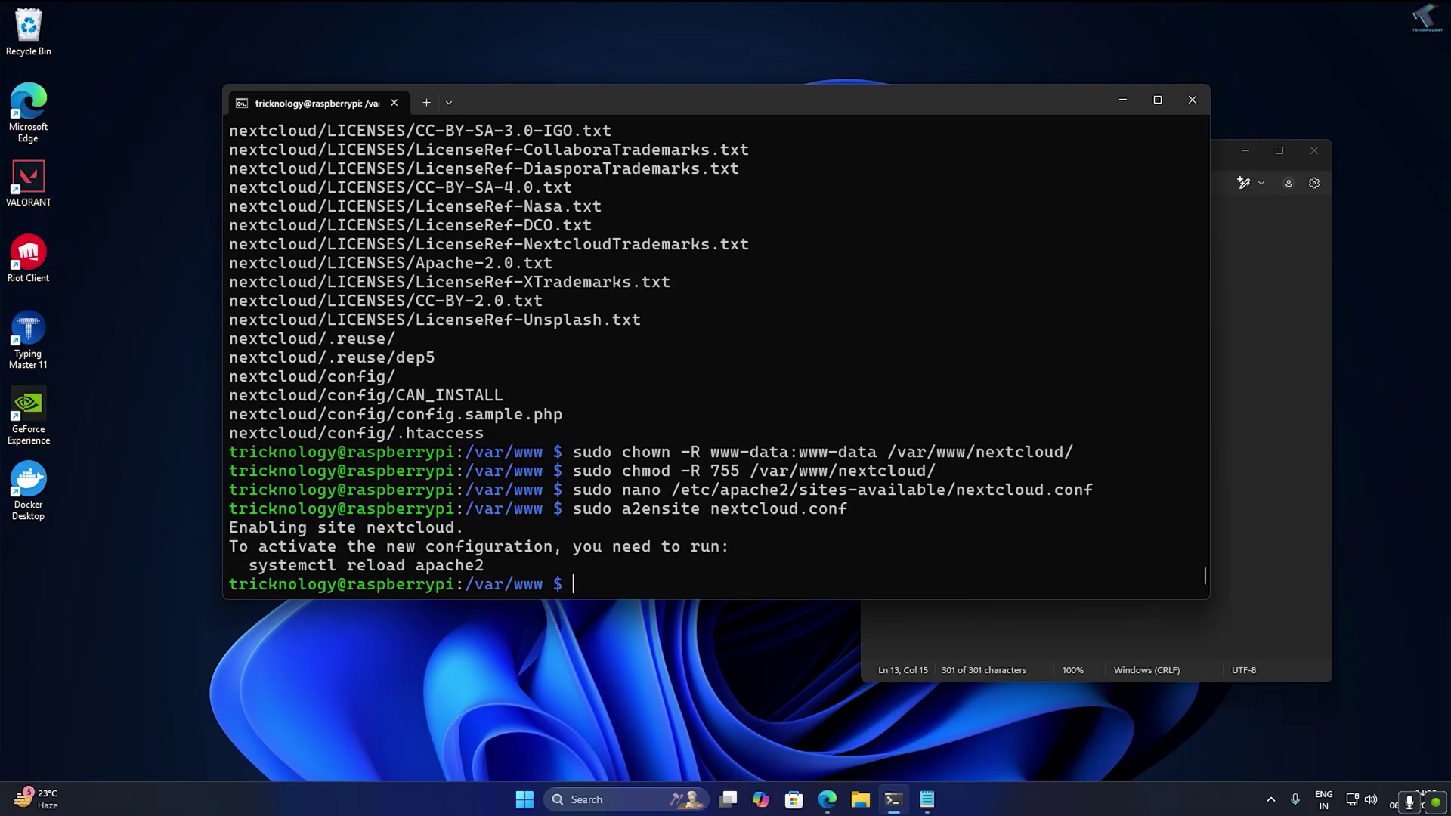
{"action": "type", "text": "sudo a2enmod rewrite"}
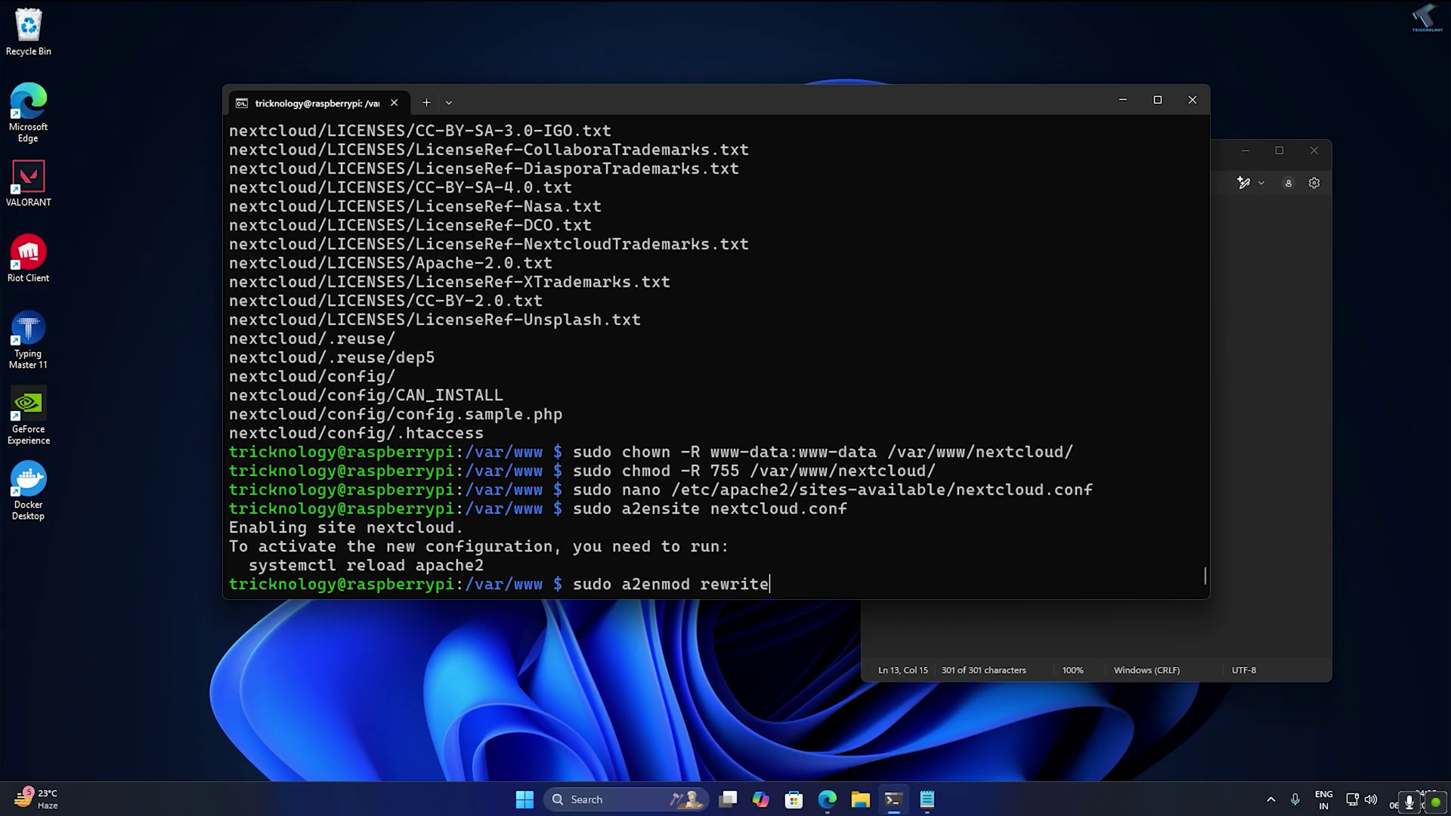
{"action": "key", "text": "Return"}
{"action": "type", "text": "s"}
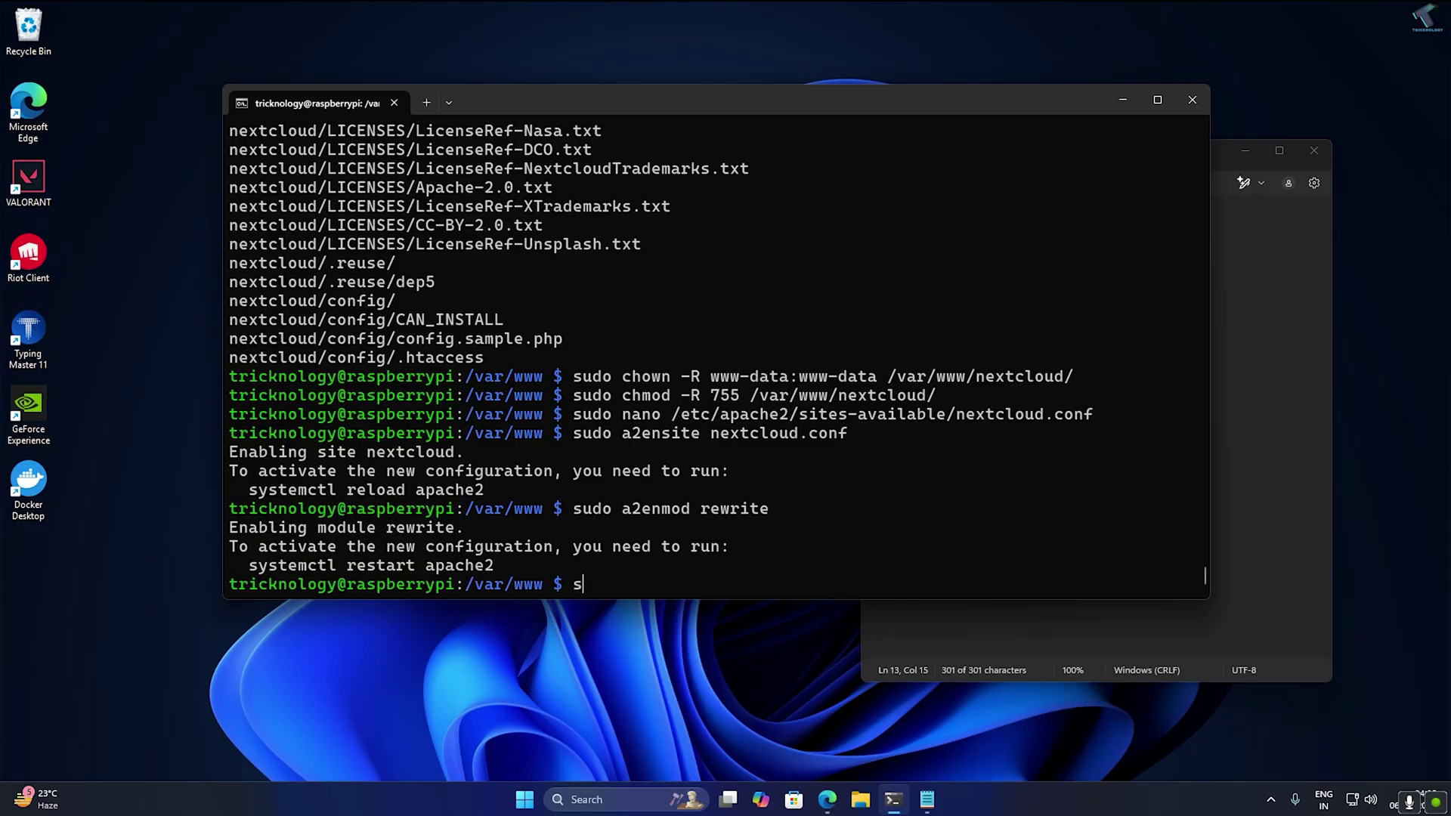
{"action": "type", "text": "udo systemctl restart apace"}
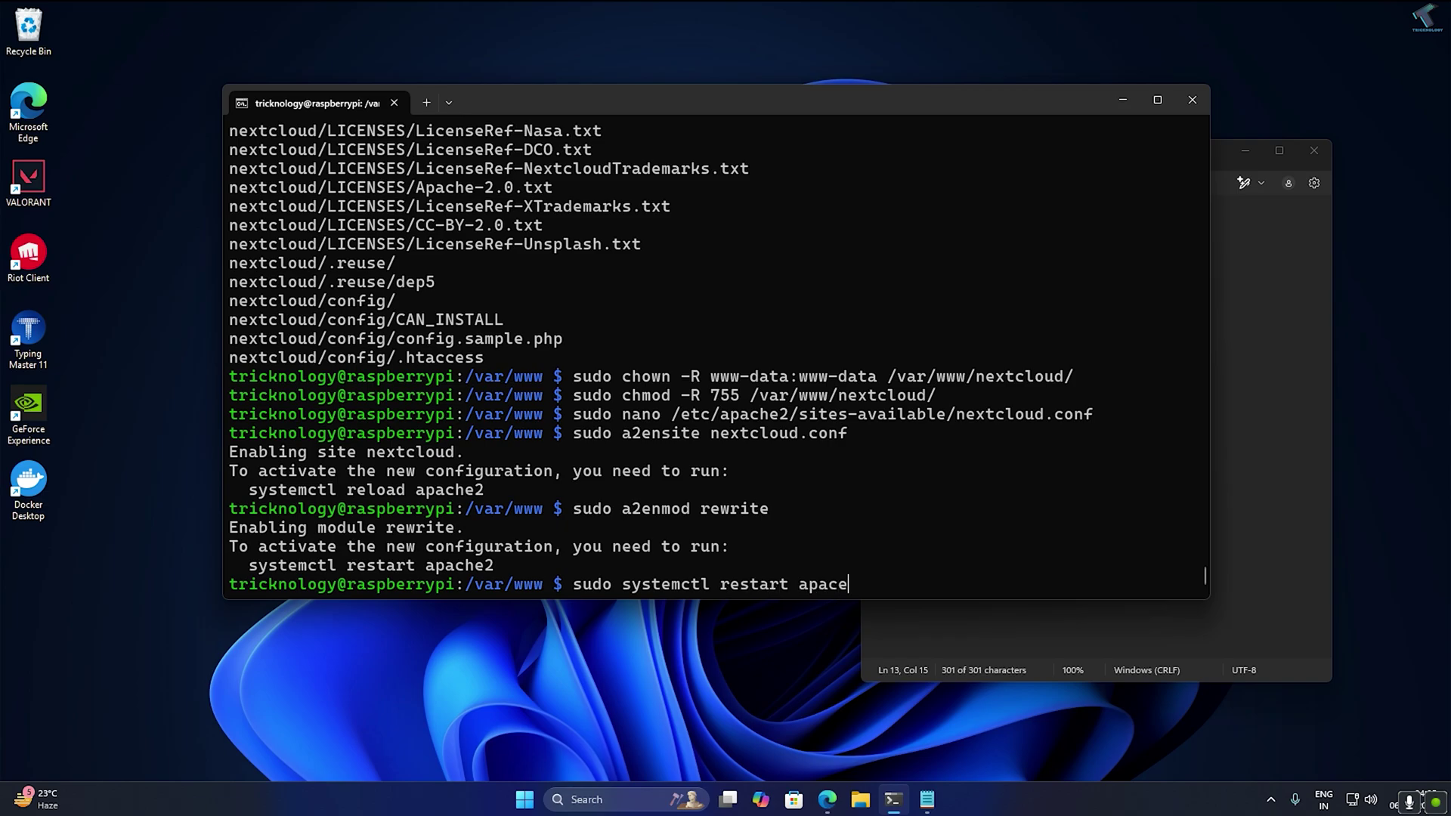
{"action": "key", "text": "BackSpace"}
{"action": "type", "text": "he2"}
{"action": "key", "text": "Return"}
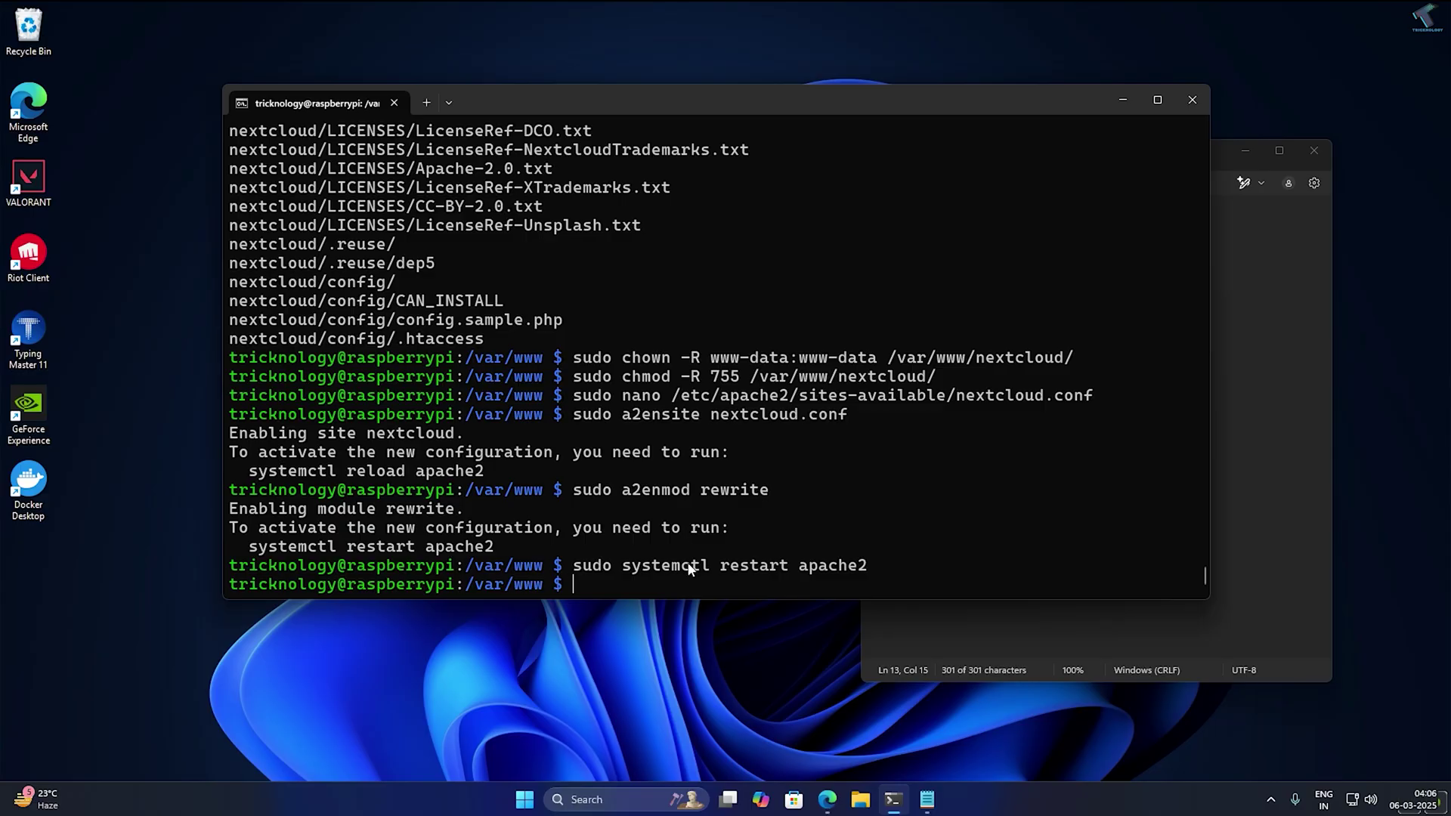
- Load 192.168.0.119 in a new browser tab to reach the Nextcloud setup page
{"action": "left_click", "coordinate": [828, 798]}
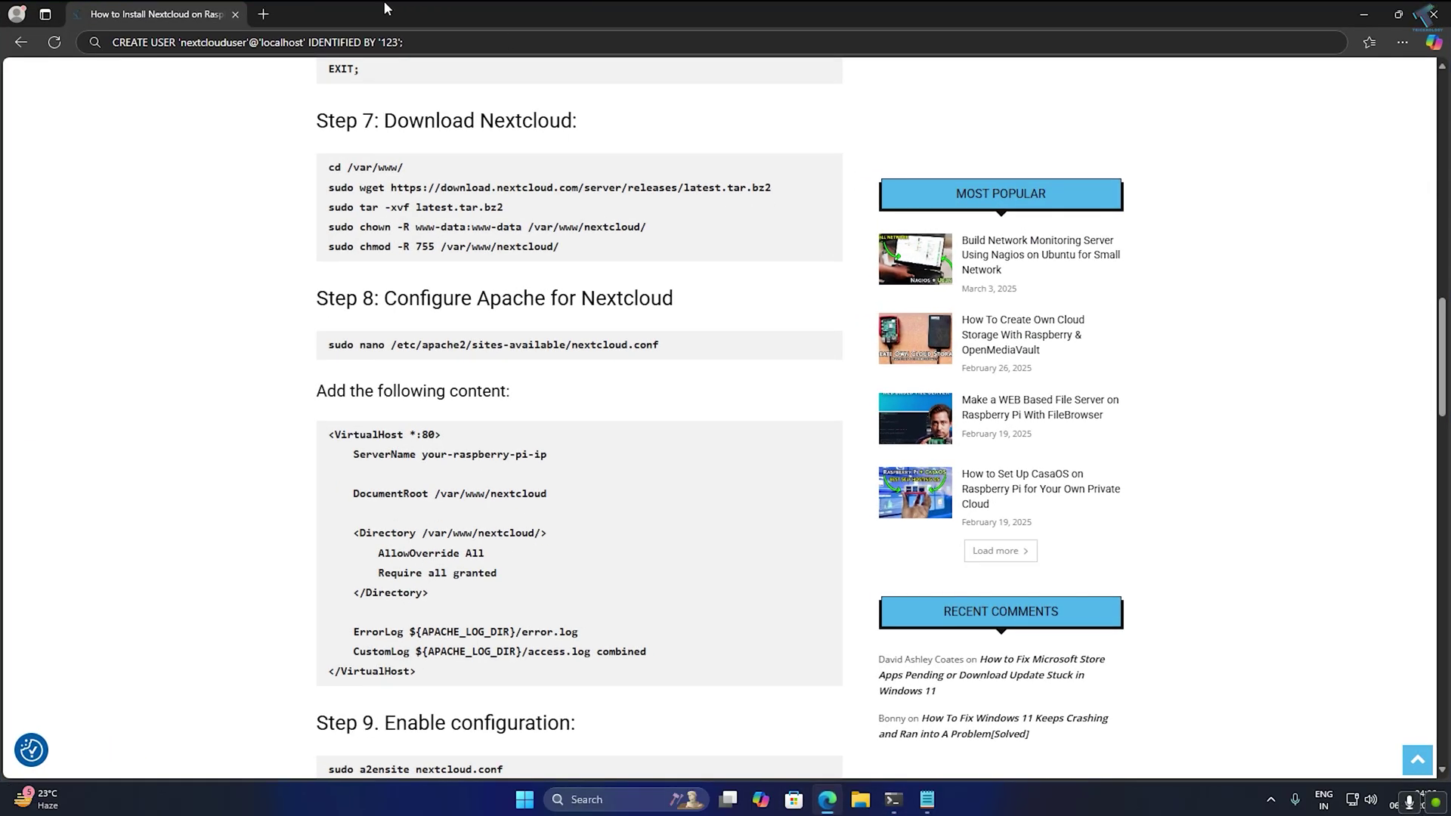
{"action": "left_click", "coordinate": [264, 13]}
{"action": "type", "text": "19"}
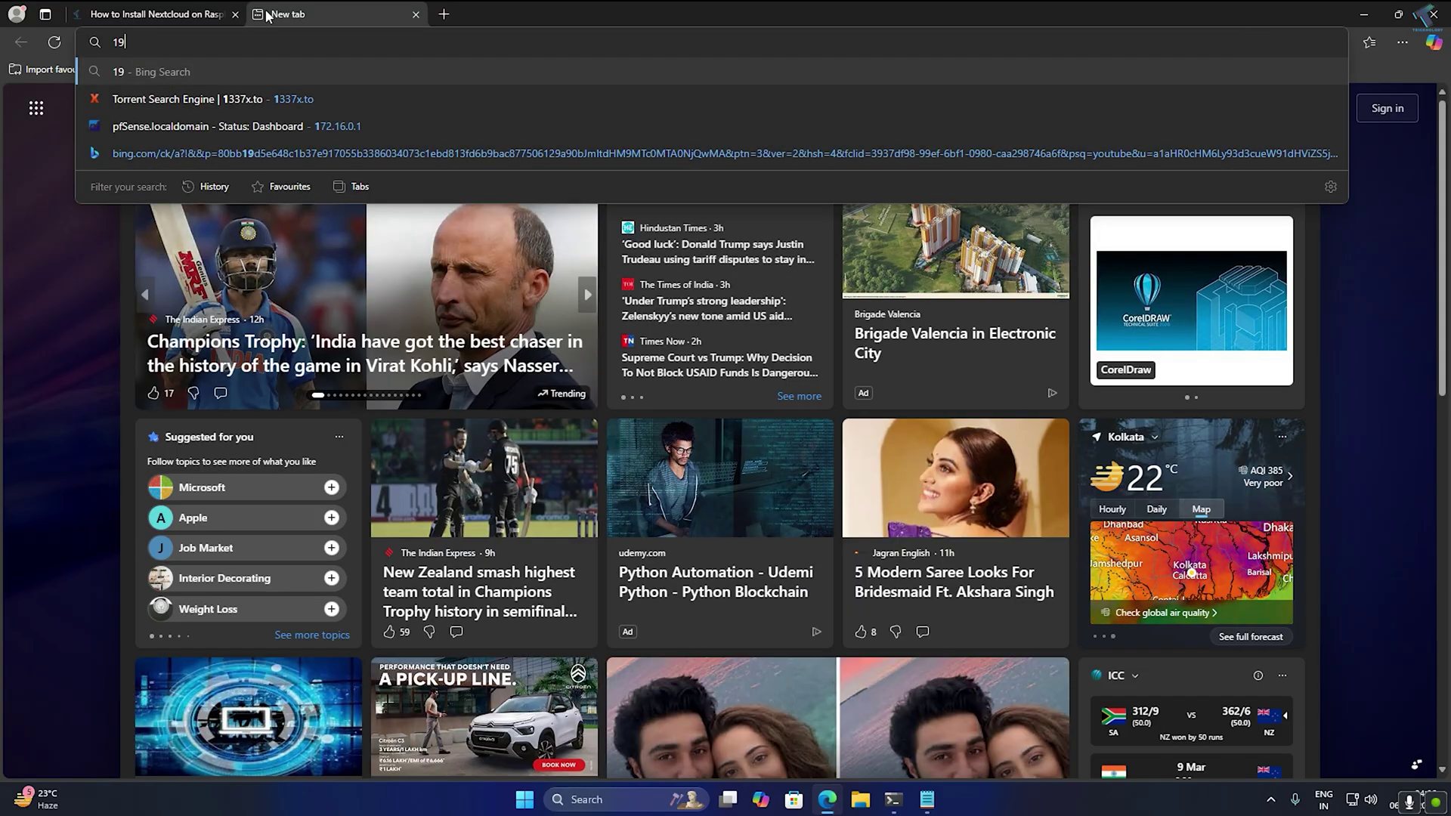
{"action": "type", "text": "2.168.0.119"}
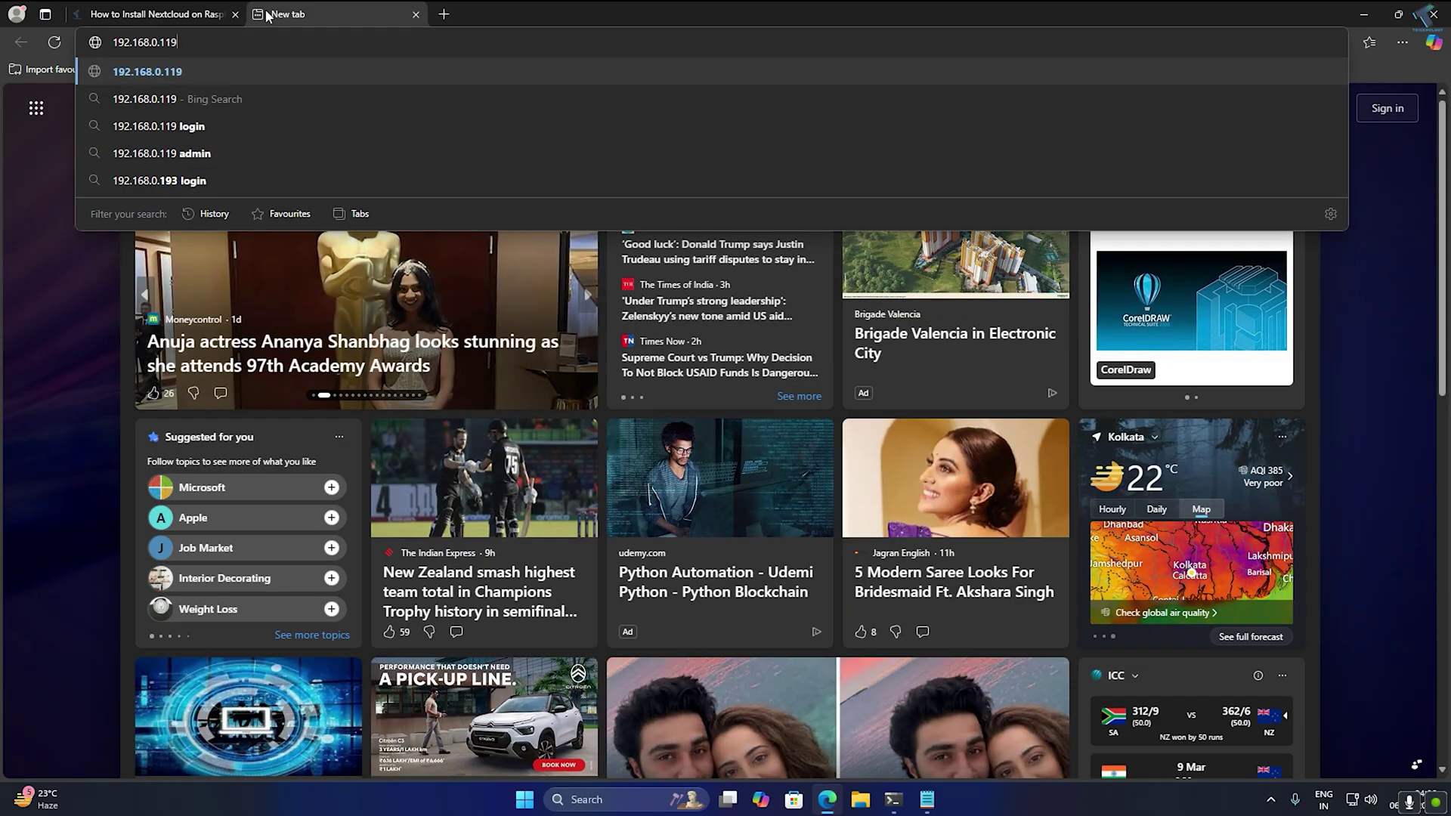
{"action": "key", "text": "Return"}
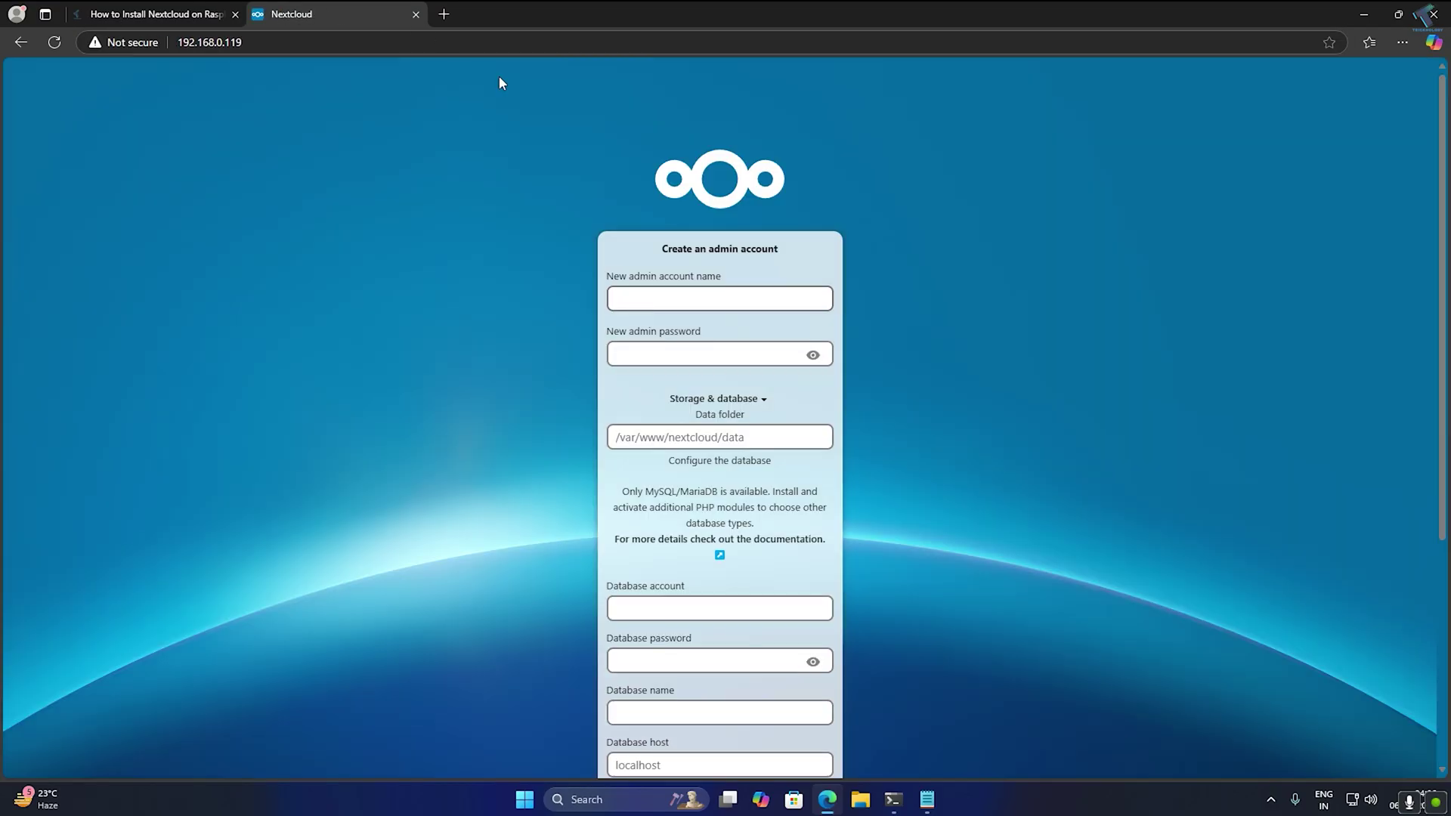
- Complete the admin account username and password on the Nextcloud setup page
{"action": "scroll", "coordinate": [411, 332], "scroll_direction": "down", "scroll_amount": 5}
{"action": "scroll", "coordinate": [553, 300], "scroll_direction": "up", "scroll_amount": 3}
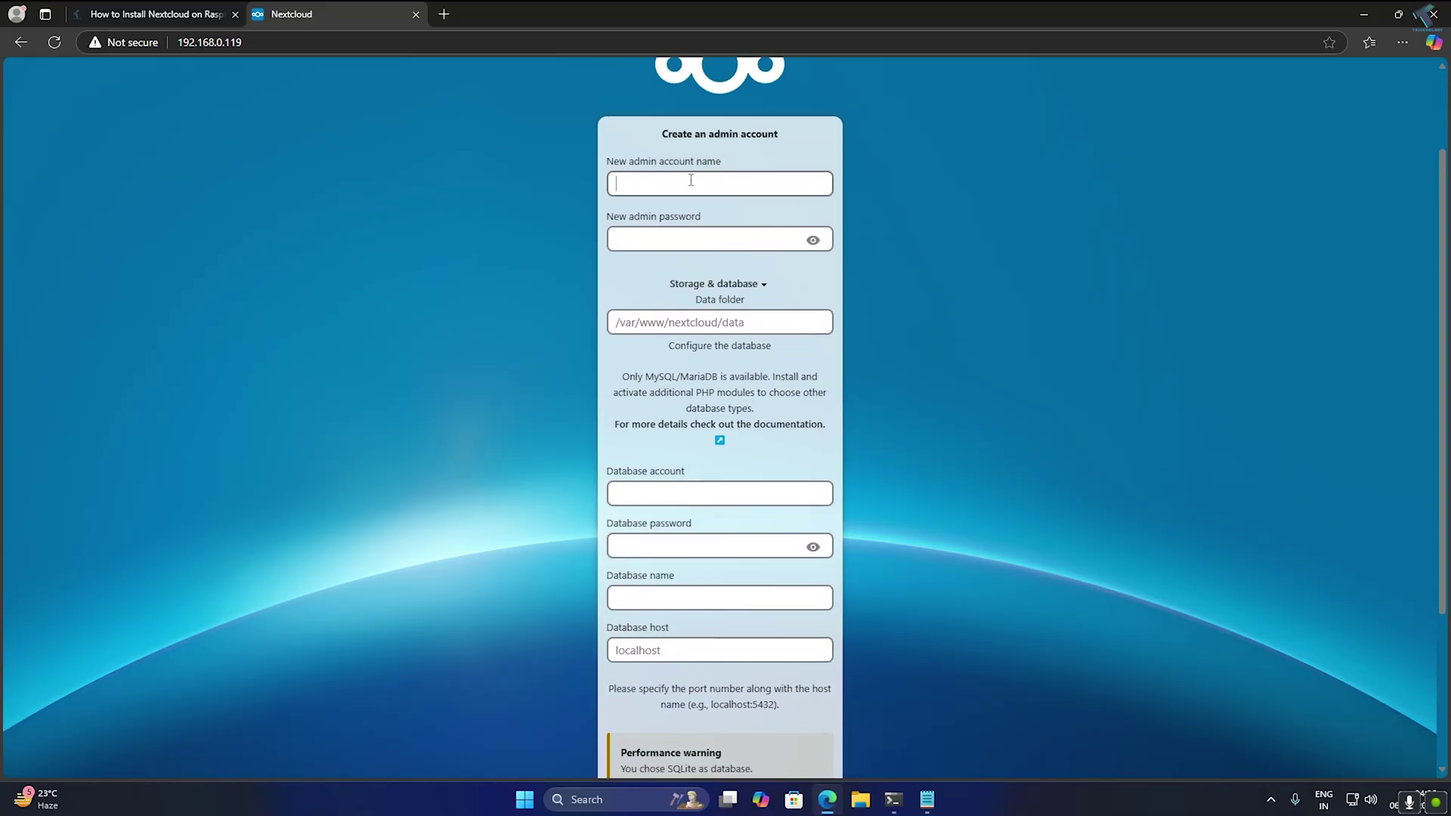
{"action": "type", "text": "ogy"}
{"action": "key", "text": "Tab"}
{"action": "type", "text": "•••"}
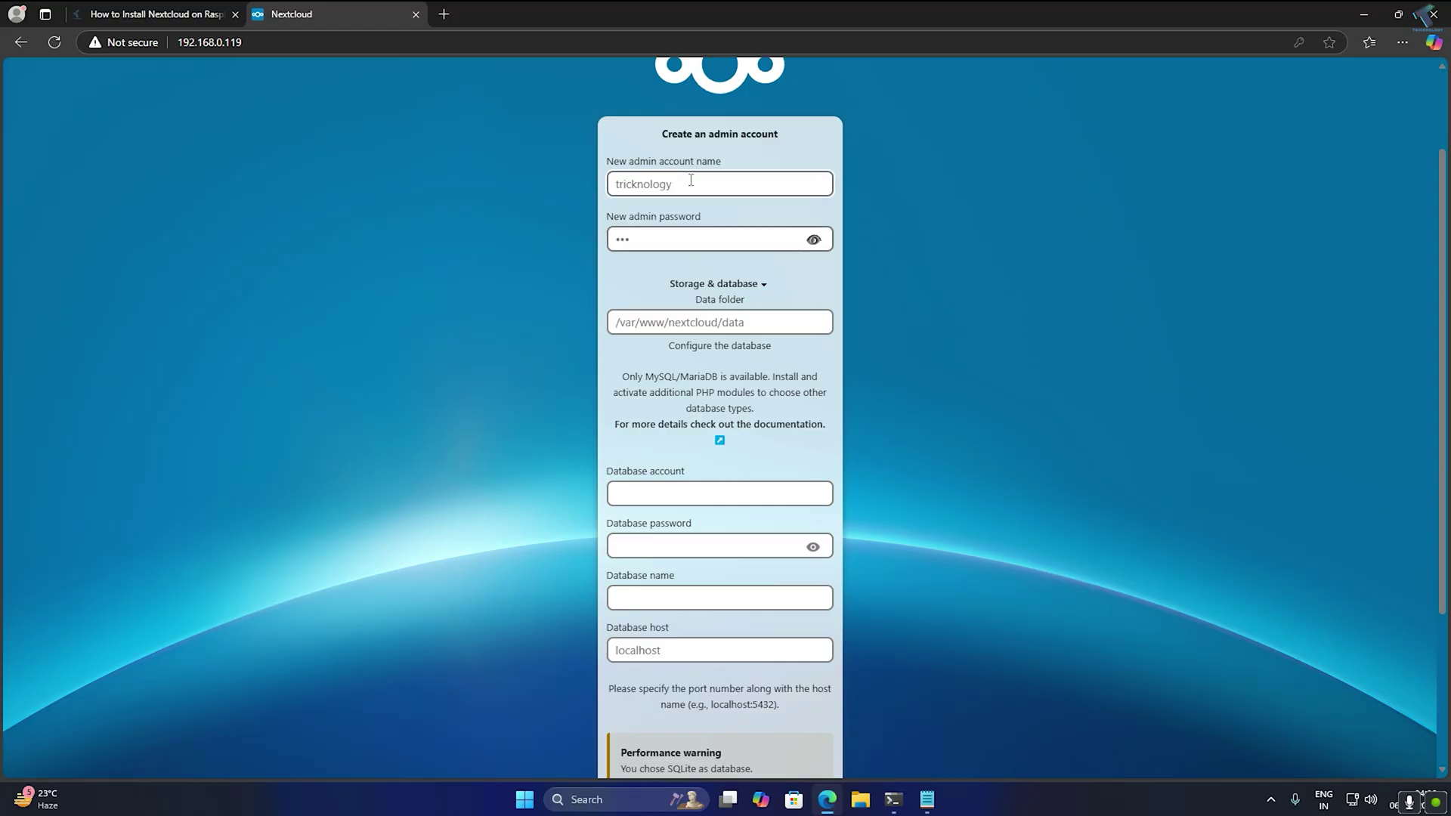
{"action": "left_click", "coordinate": [813, 239]}
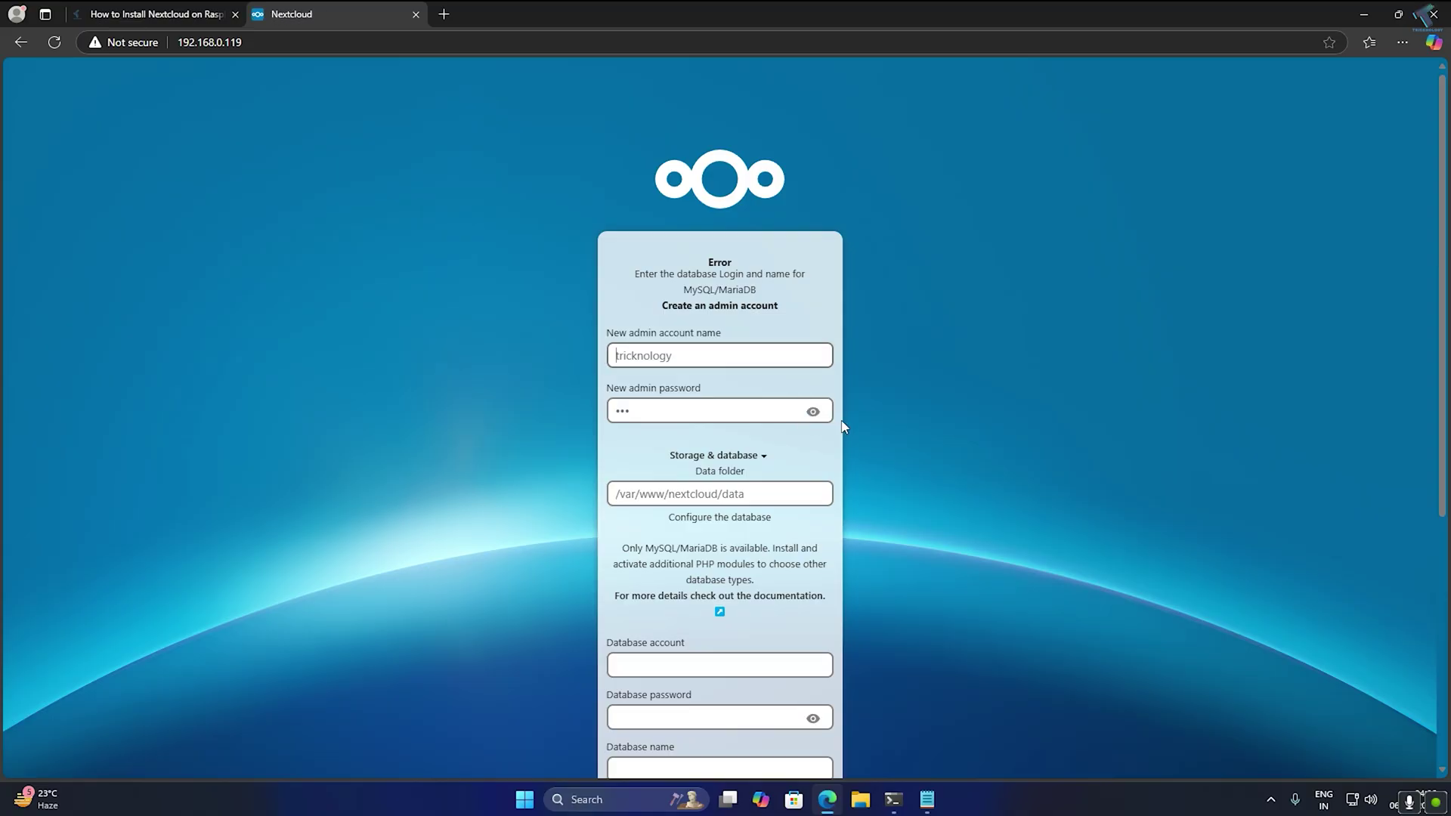
- Copy the database user name from the tutorial's SQL into the Database account field
{"action": "scroll", "coordinate": [767, 436], "scroll_direction": "down", "scroll_amount": 1}
{"action": "scroll", "coordinate": [767, 436], "scroll_direction": "down", "scroll_amount": 3}
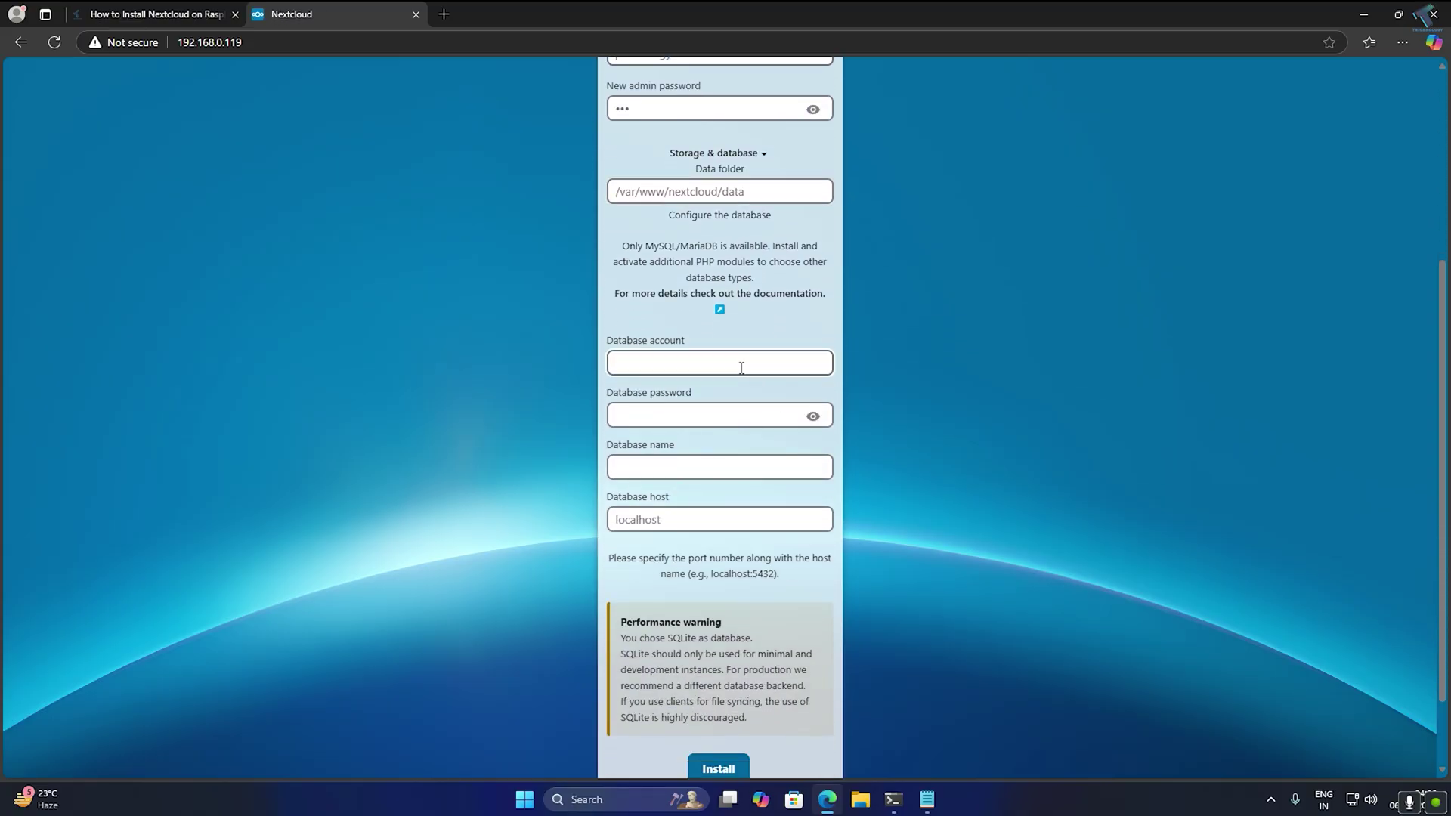
{"action": "left_click", "coordinate": [640, 352]}
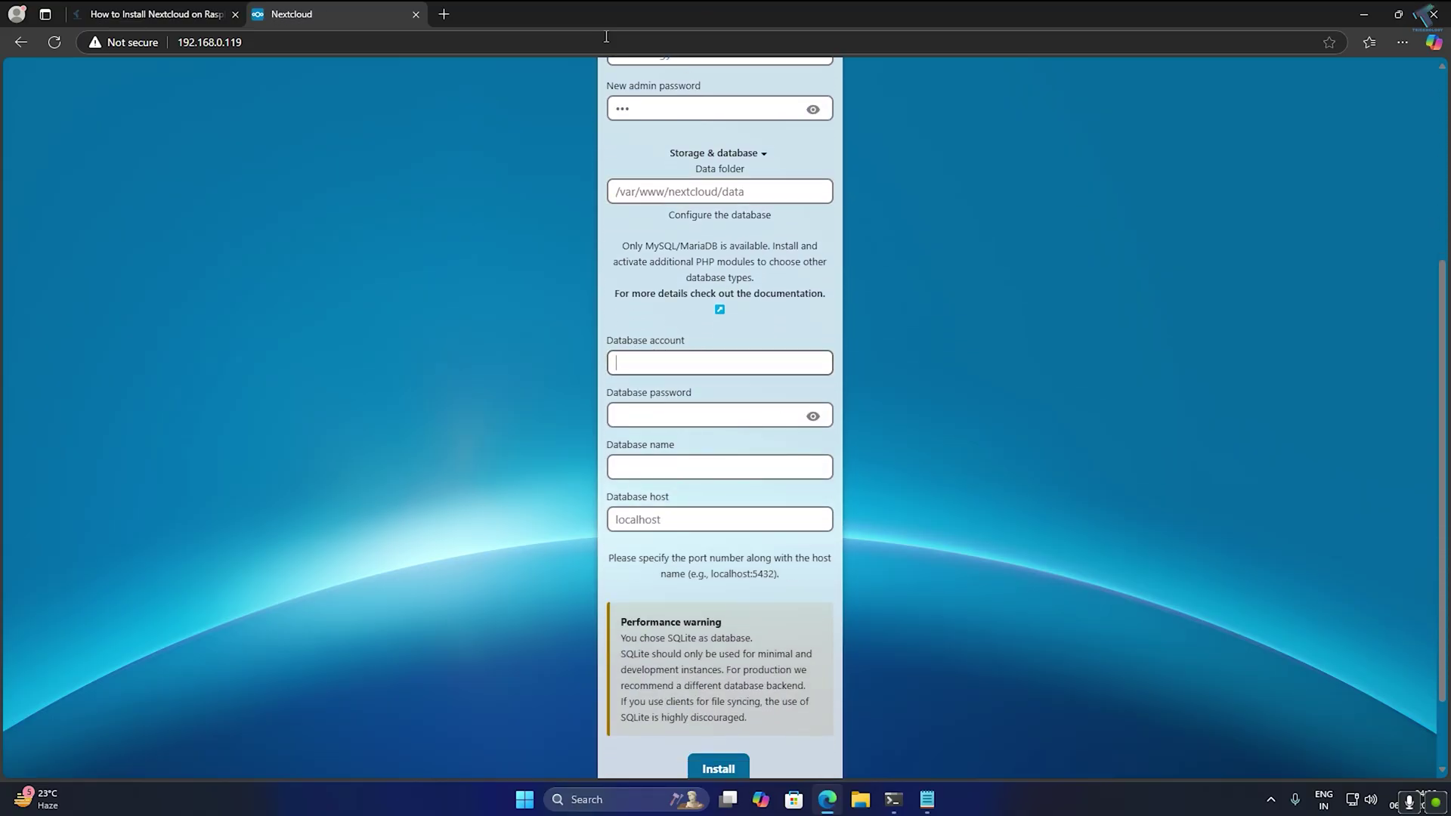
{"action": "left_click", "coordinate": [119, 24]}
{"action": "scroll", "coordinate": [469, 375], "scroll_direction": "down", "scroll_amount": 1}
{"action": "scroll", "coordinate": [469, 376], "scroll_direction": "up", "scroll_amount": 6}
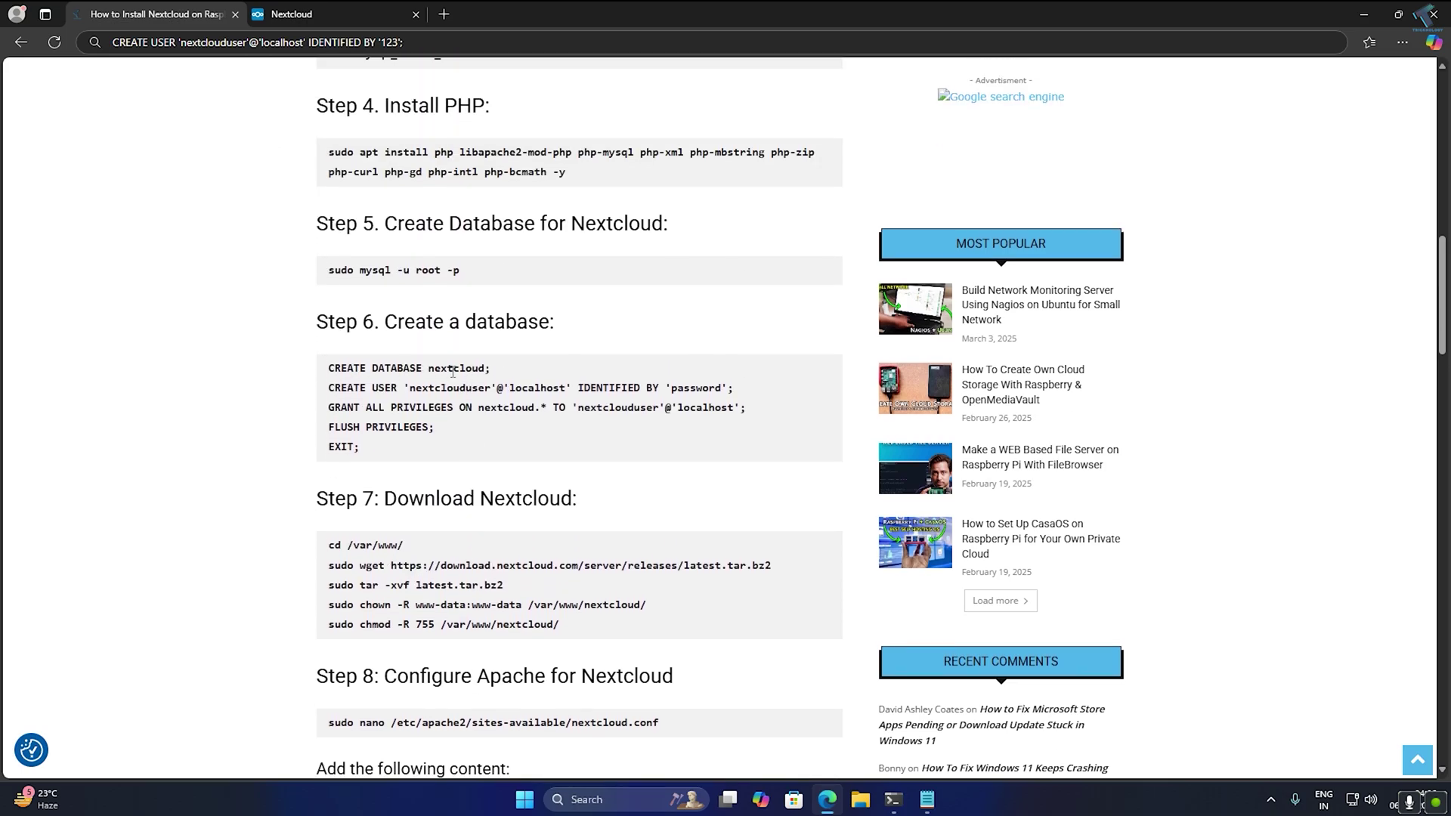
{"action": "double_click", "coordinate": [452, 370]}
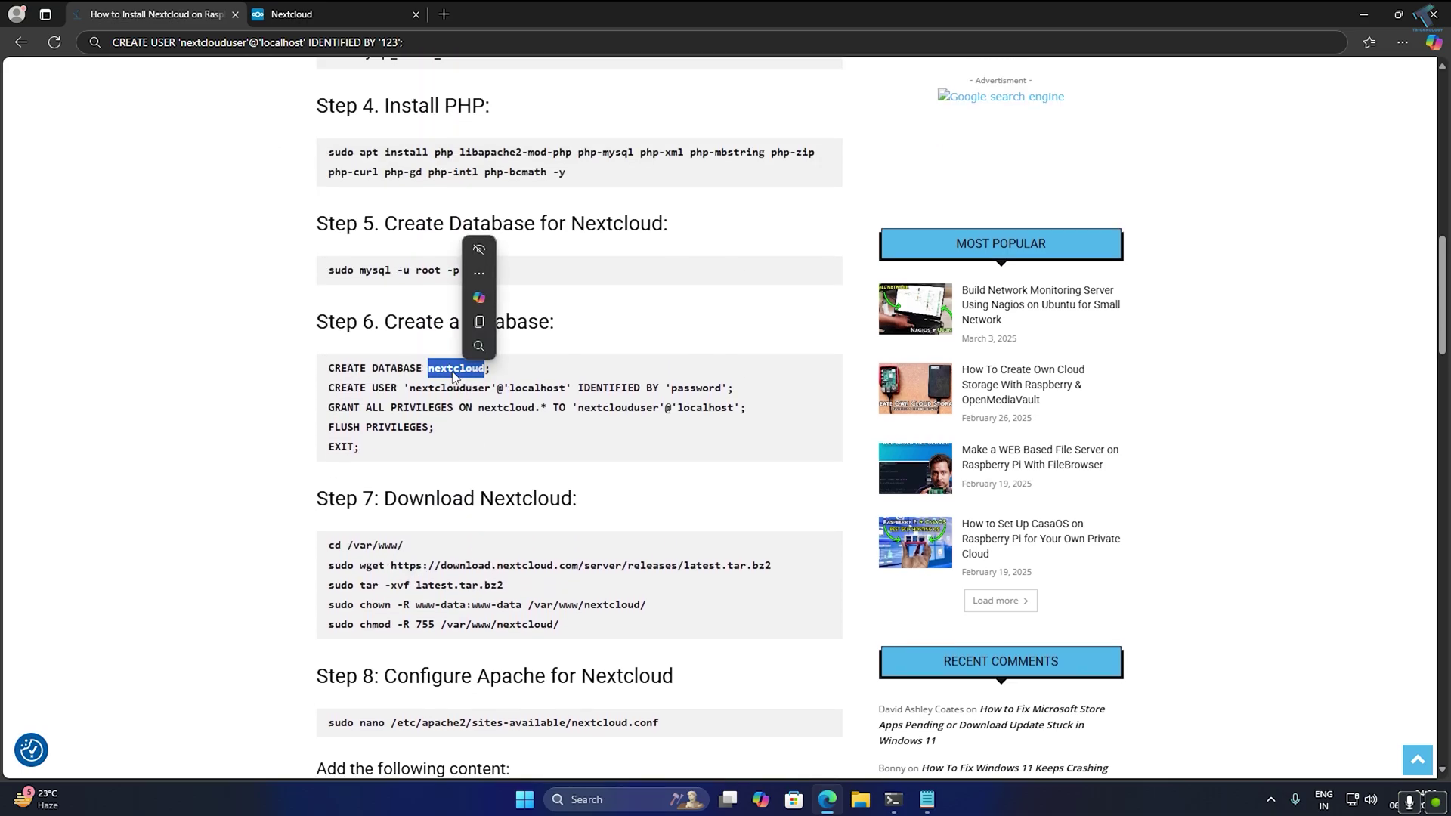
{"action": "double_click", "coordinate": [415, 389]}
{"action": "key", "text": "ctrl+c"}
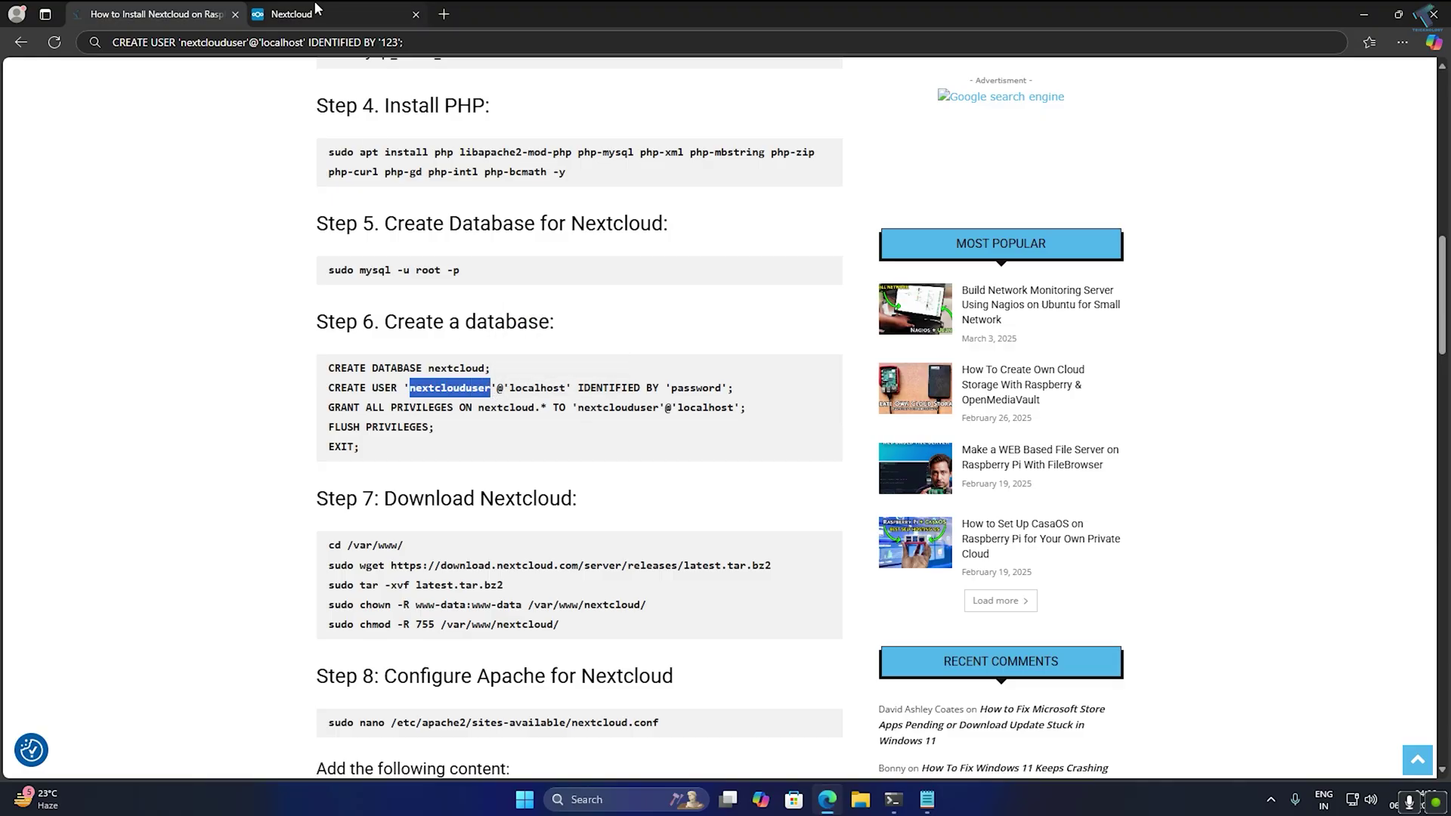
{"action": "left_click", "coordinate": [315, 3]}
{"action": "key", "text": "ctrl+v"}
- Move through the database password field and copy the database name nextcloud from the tutorial
{"action": "left_click", "coordinate": [675, 409]}
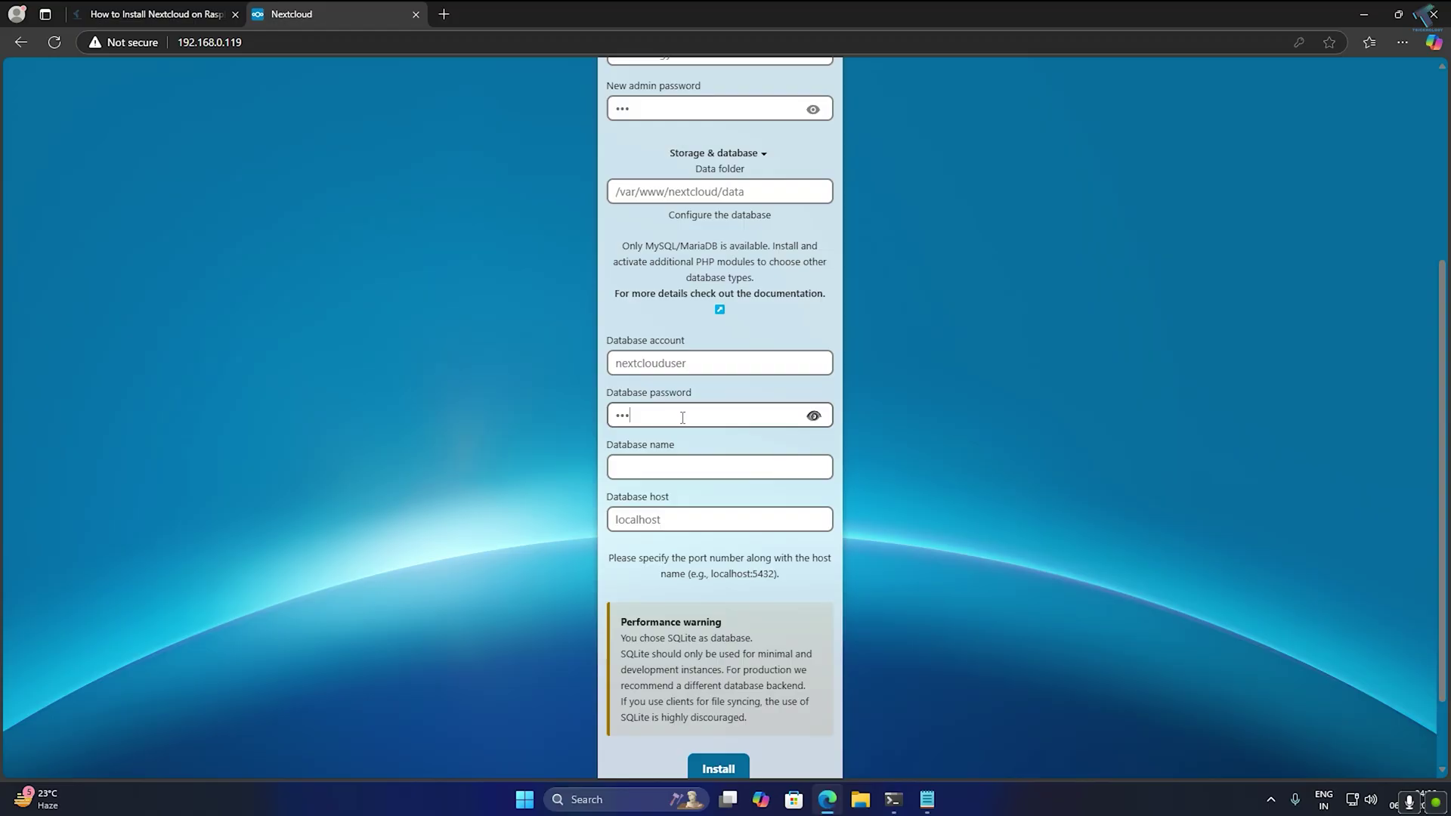
{"action": "left_click", "coordinate": [653, 463]}
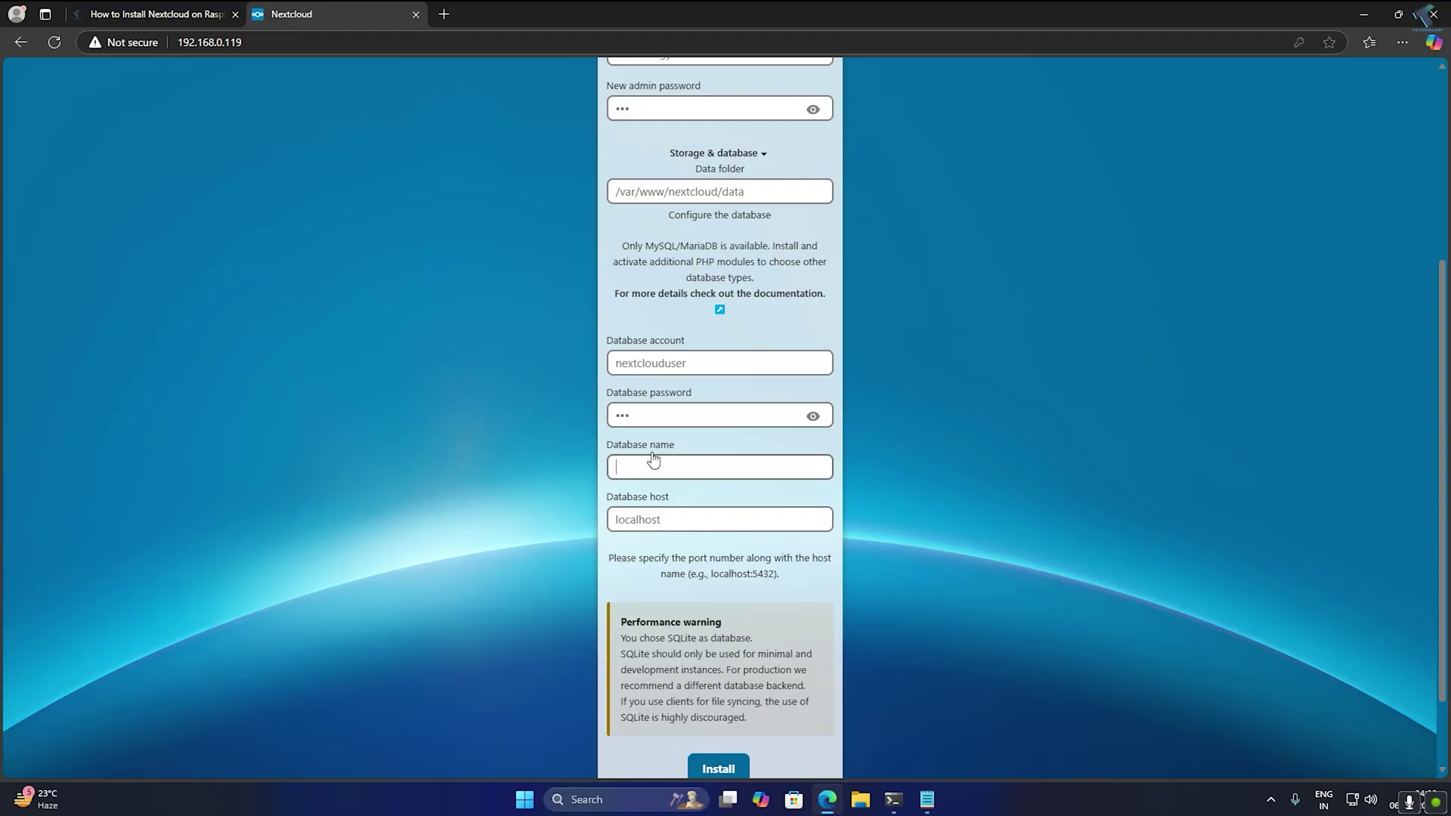
{"action": "left_click", "coordinate": [146, 20]}
{"action": "left_click", "coordinate": [469, 365]}
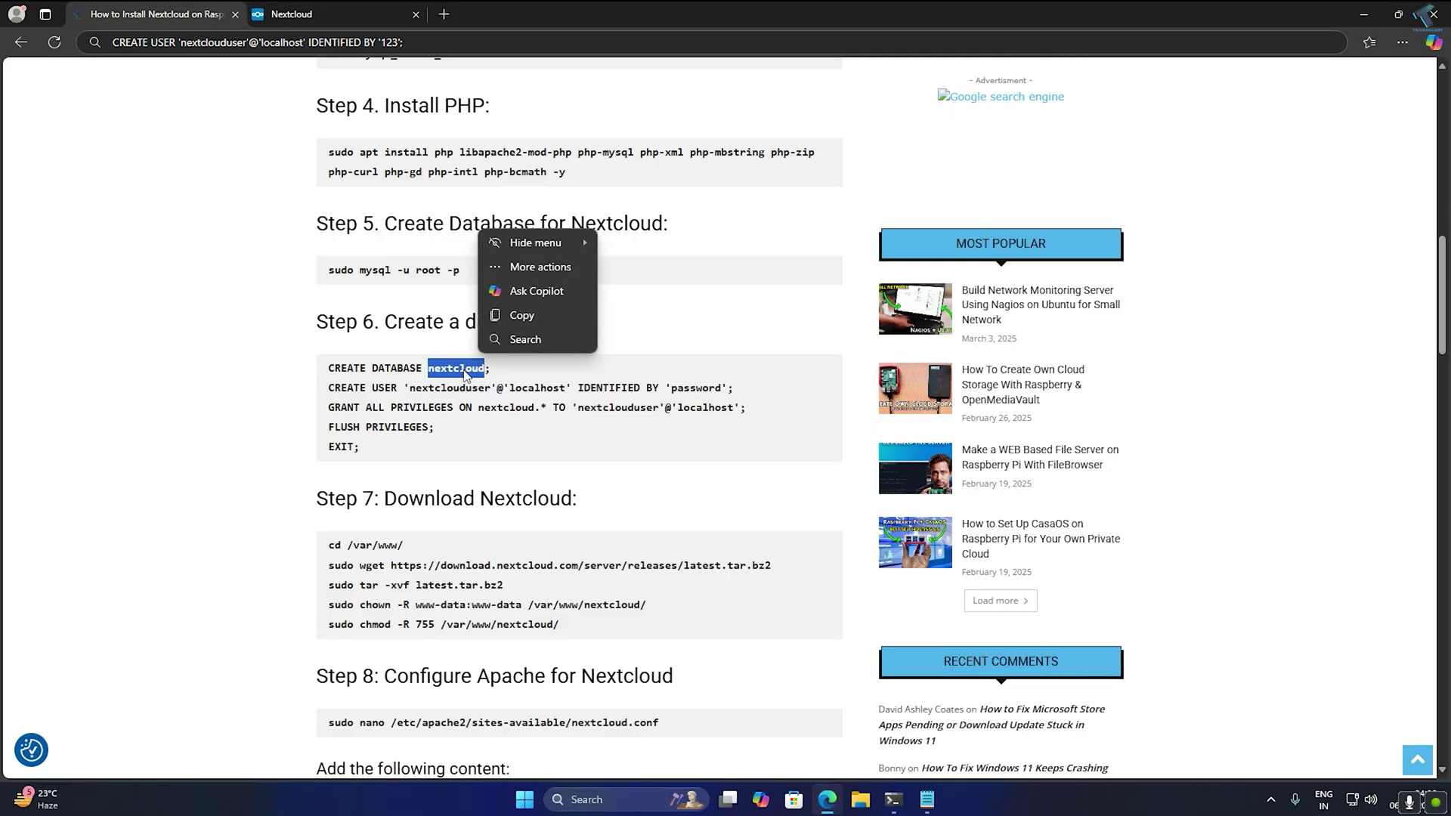
{"action": "key", "text": "ctrl+c"}
{"action": "left_click", "coordinate": [333, 13]}
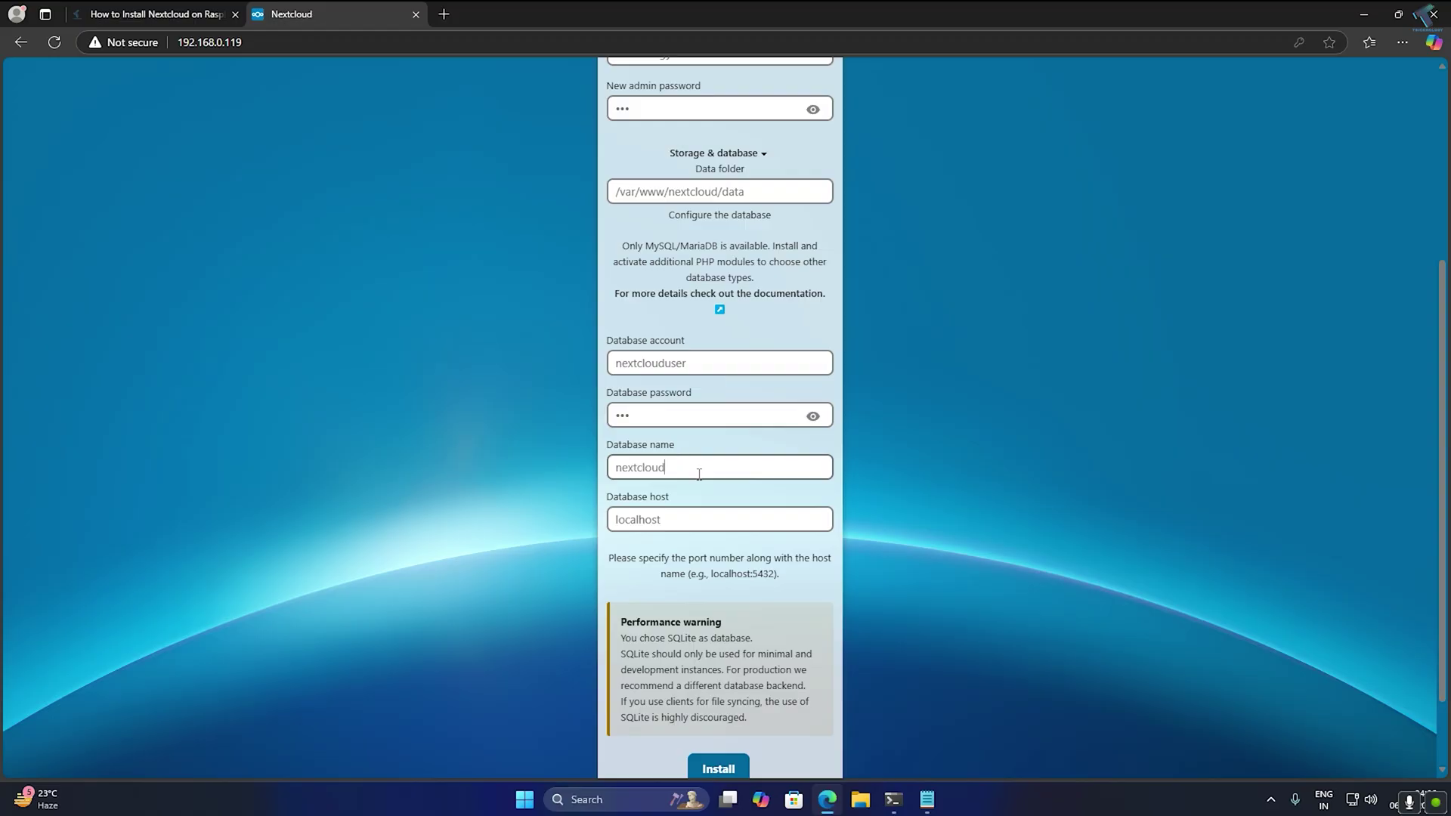
{"action": "scroll", "coordinate": [770, 501], "scroll_direction": "down", "scroll_amount": 2}
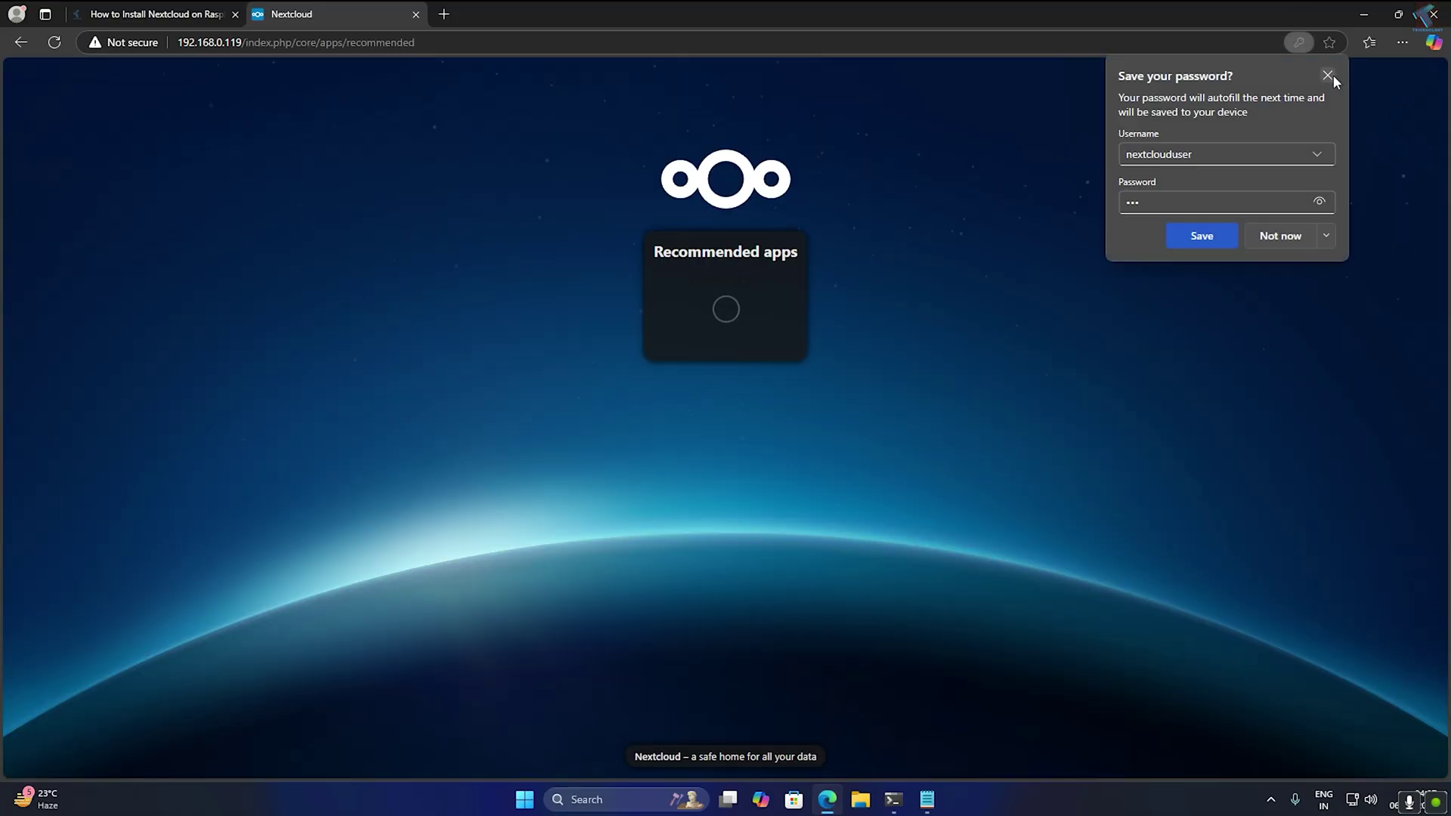
- Dismiss the browser's save-password prompt and skip the recommended apps
{"action": "left_click", "coordinate": [1198, 246]}
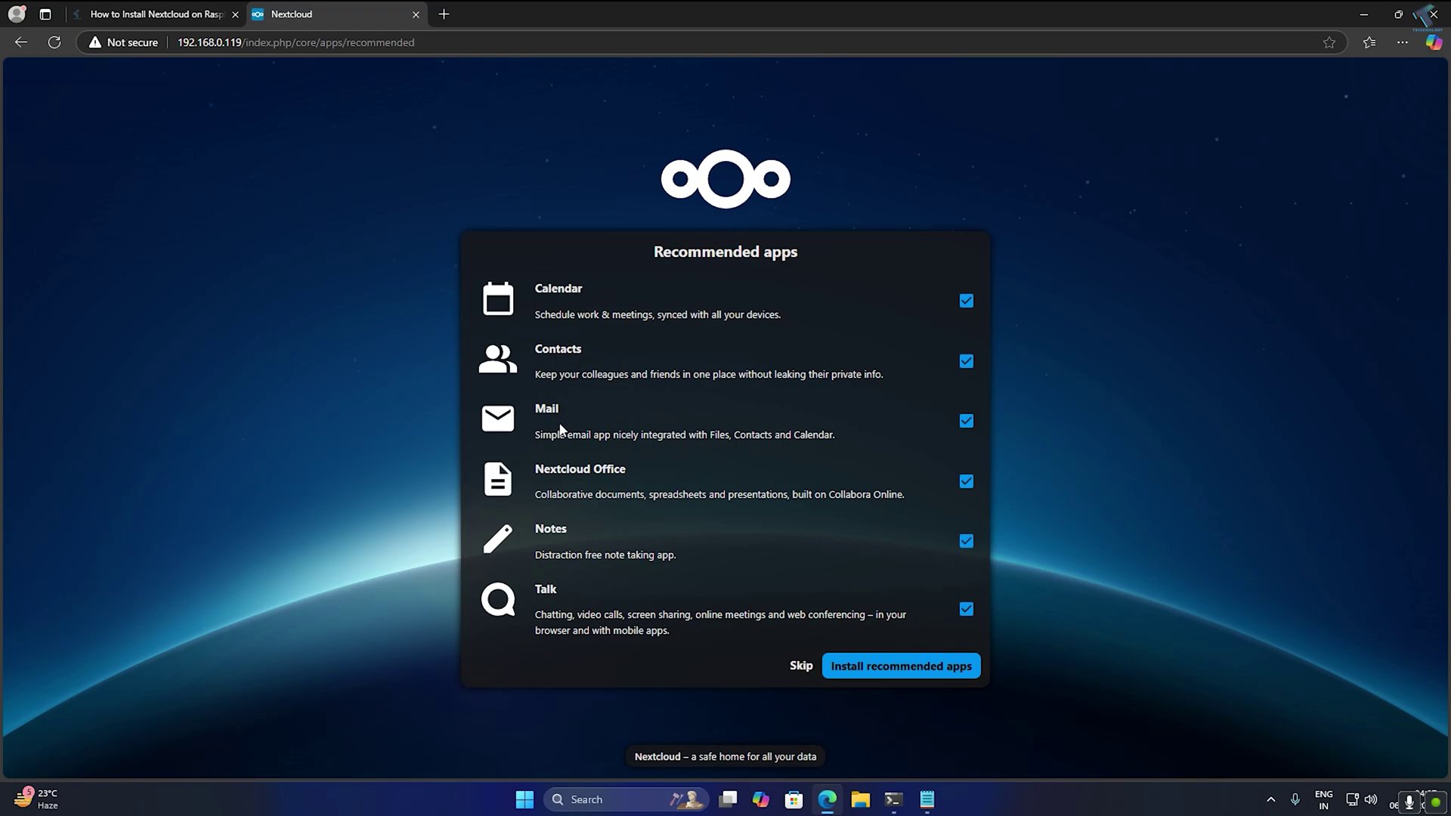
{"action": "left_click", "coordinate": [799, 667]}
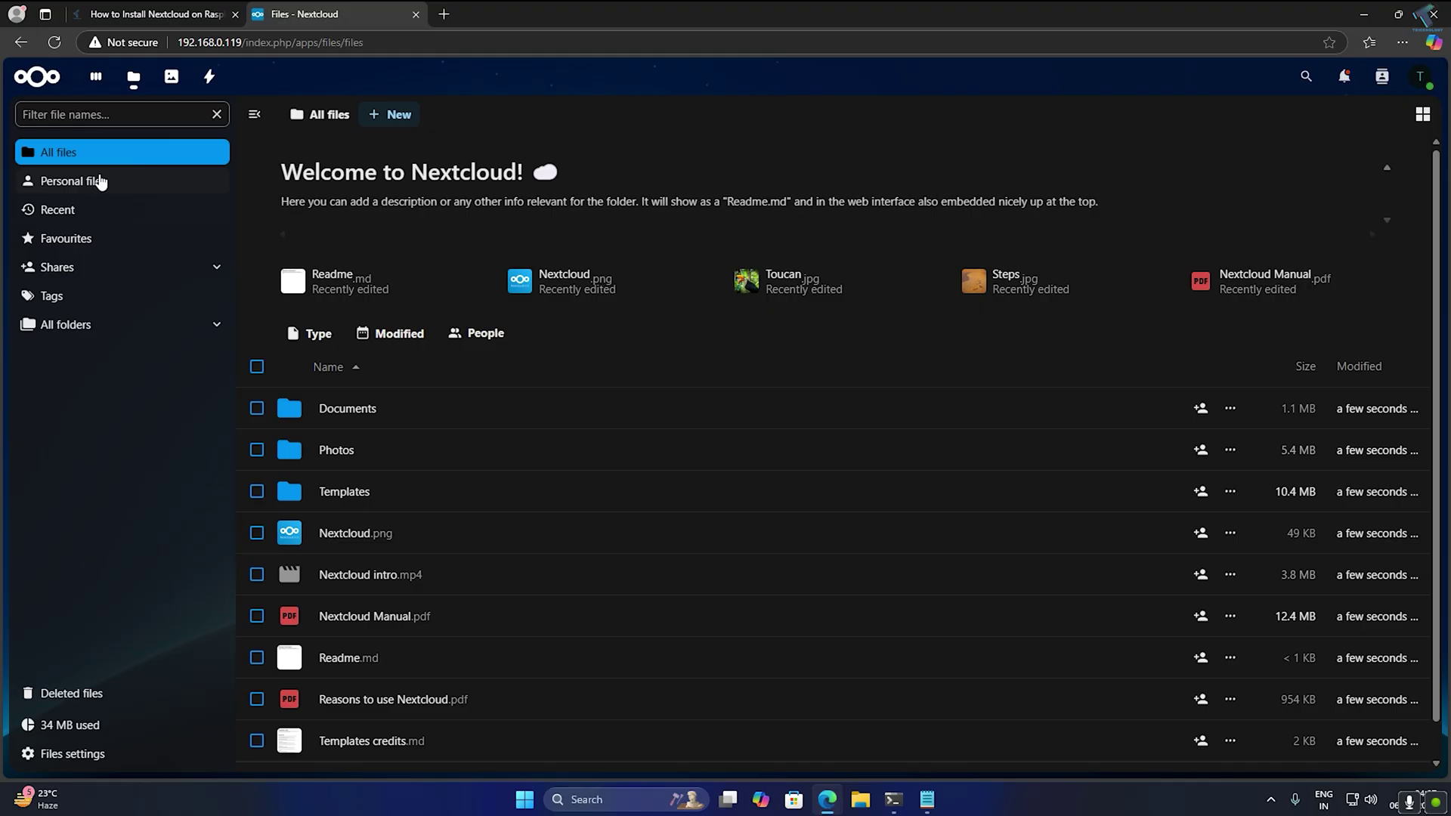
- Upload TypingMaster11IndiaSetup (1).exe from Downloads into All files via New > Upload files
{"action": "left_click", "coordinate": [1230, 453]}
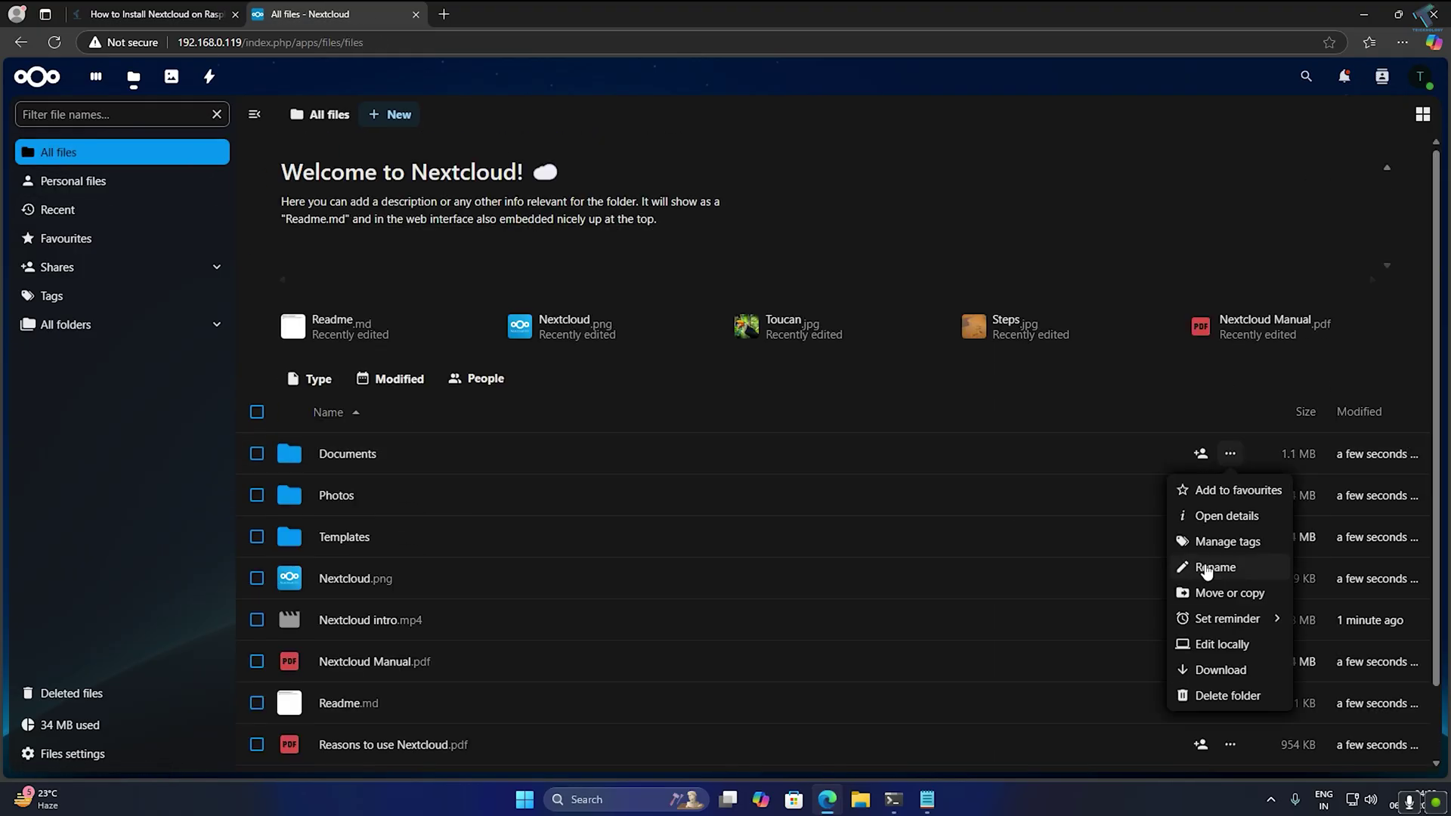
{"action": "scroll", "coordinate": [756, 378], "scroll_direction": "down", "scroll_amount": 1}
{"action": "left_click", "coordinate": [390, 114]}
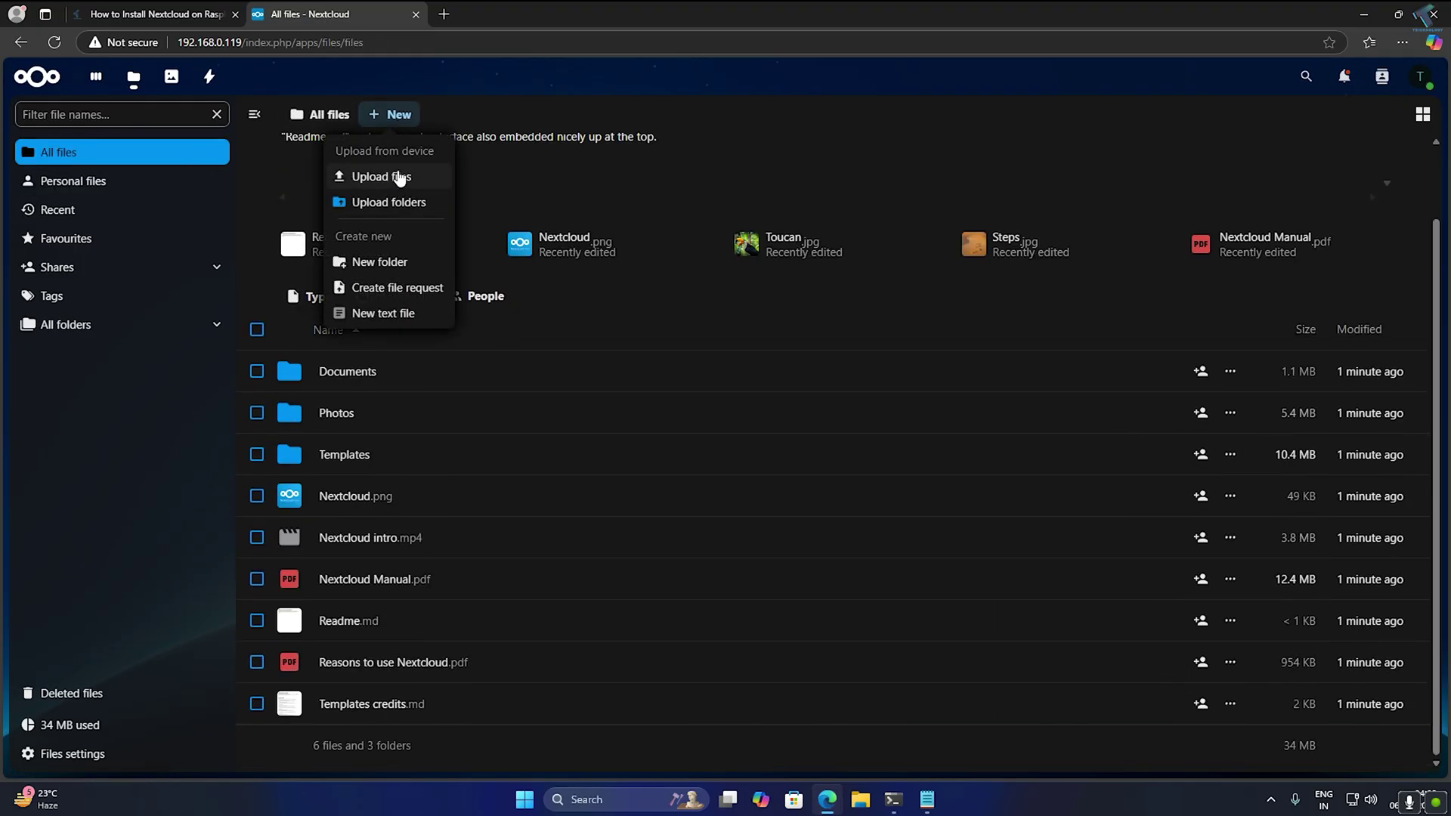
{"action": "left_click", "coordinate": [385, 178]}
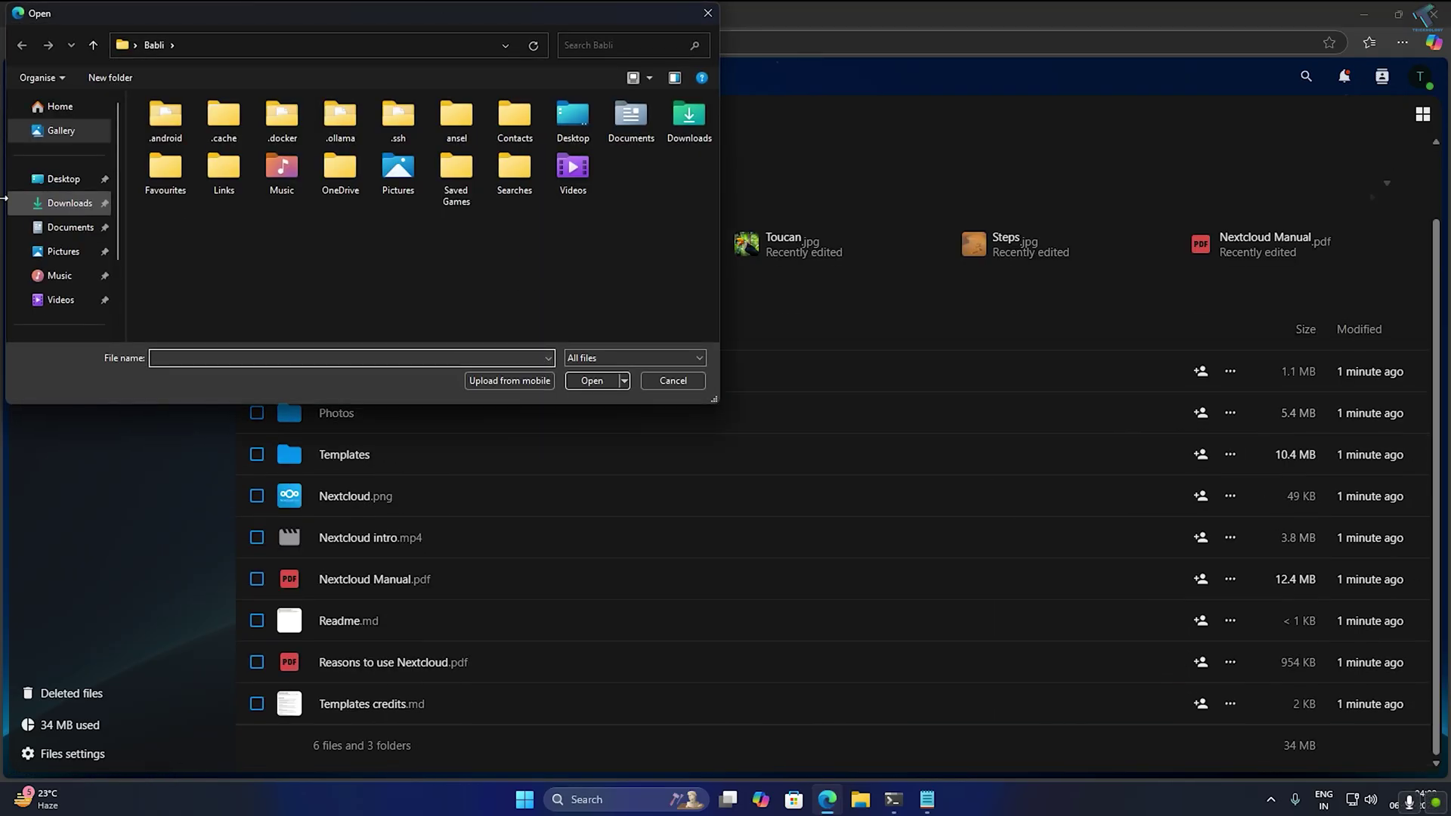
{"action": "left_click", "coordinate": [76, 185]}
{"action": "left_click", "coordinate": [78, 204]}
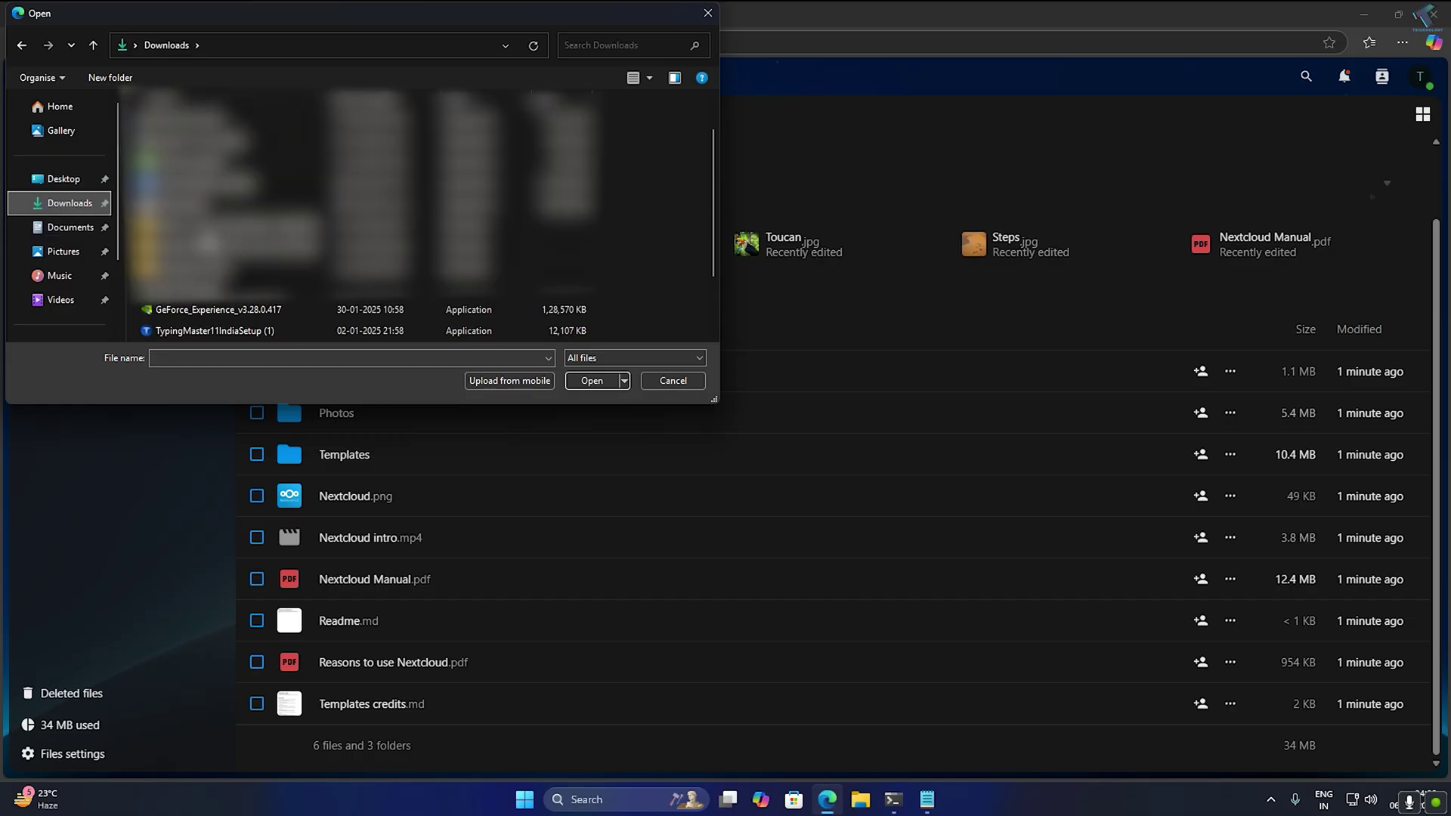
{"action": "double_click", "coordinate": [238, 333]}
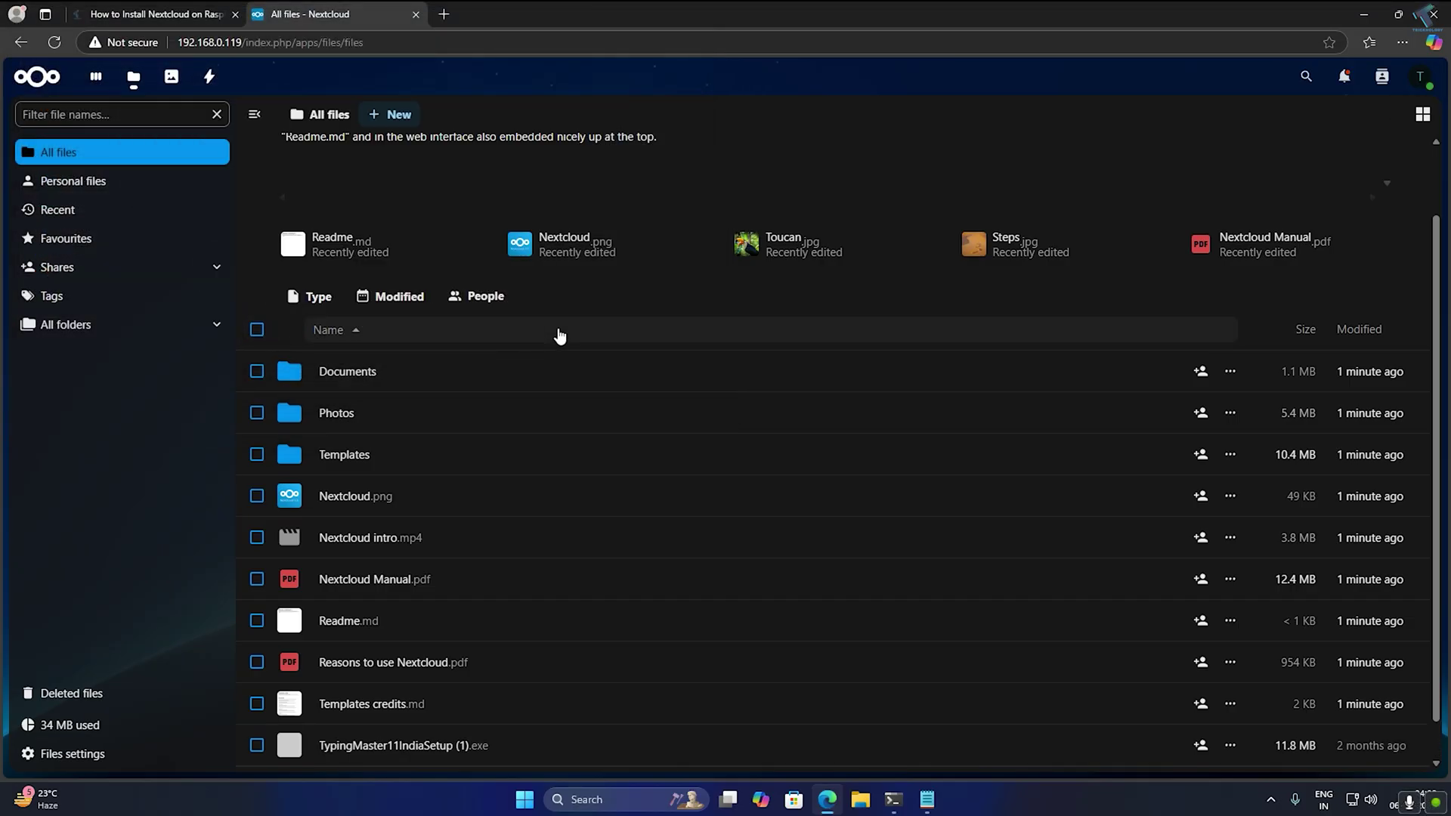
{"action": "scroll", "coordinate": [563, 333], "scroll_direction": "down", "scroll_amount": 1}
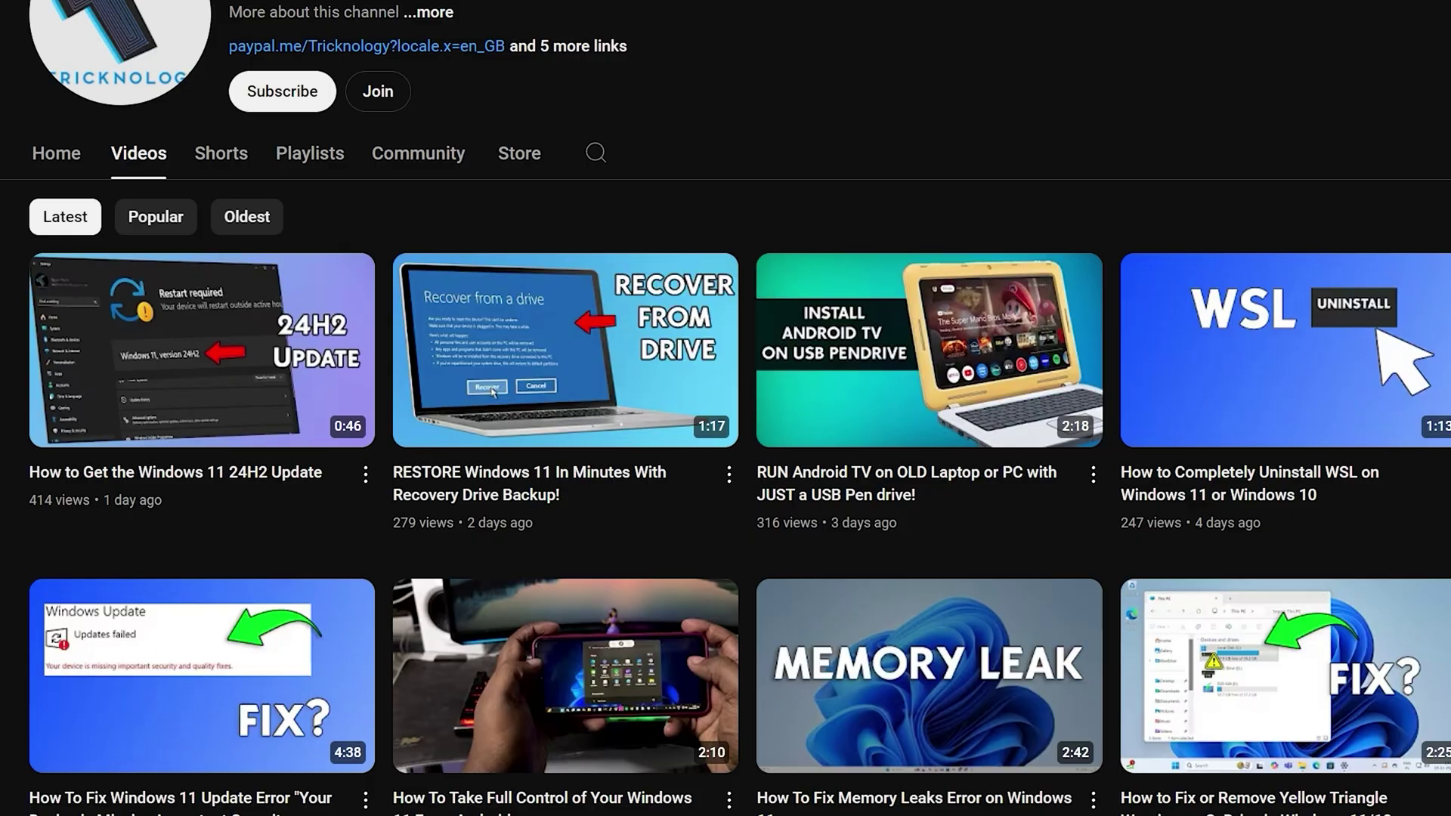
{"action": "scroll", "coordinate": [310, 59], "scroll_direction": "down", "scroll_amount": 5}
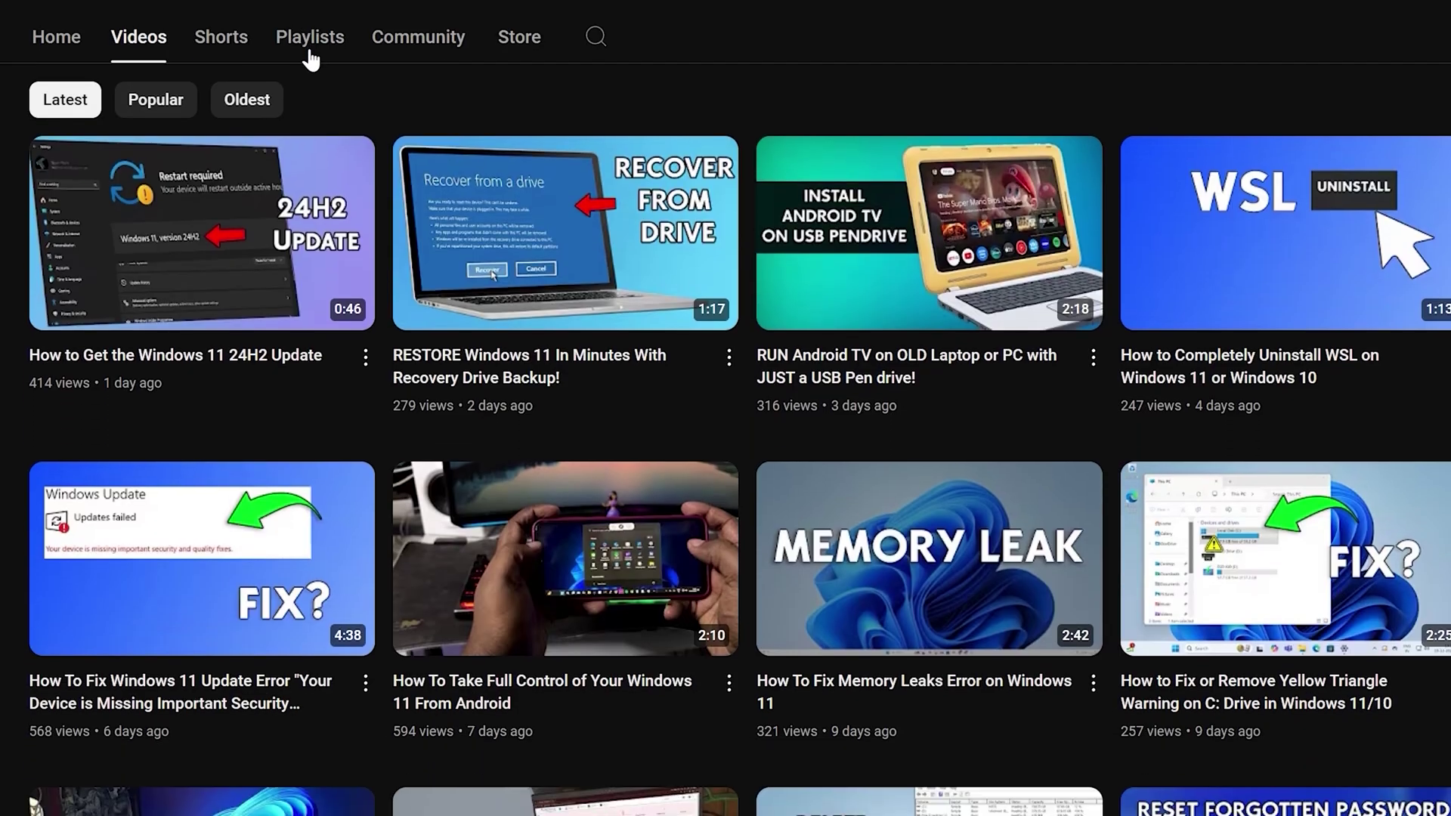
{"action": "scroll", "coordinate": [310, 59], "scroll_direction": "down", "scroll_amount": 7}
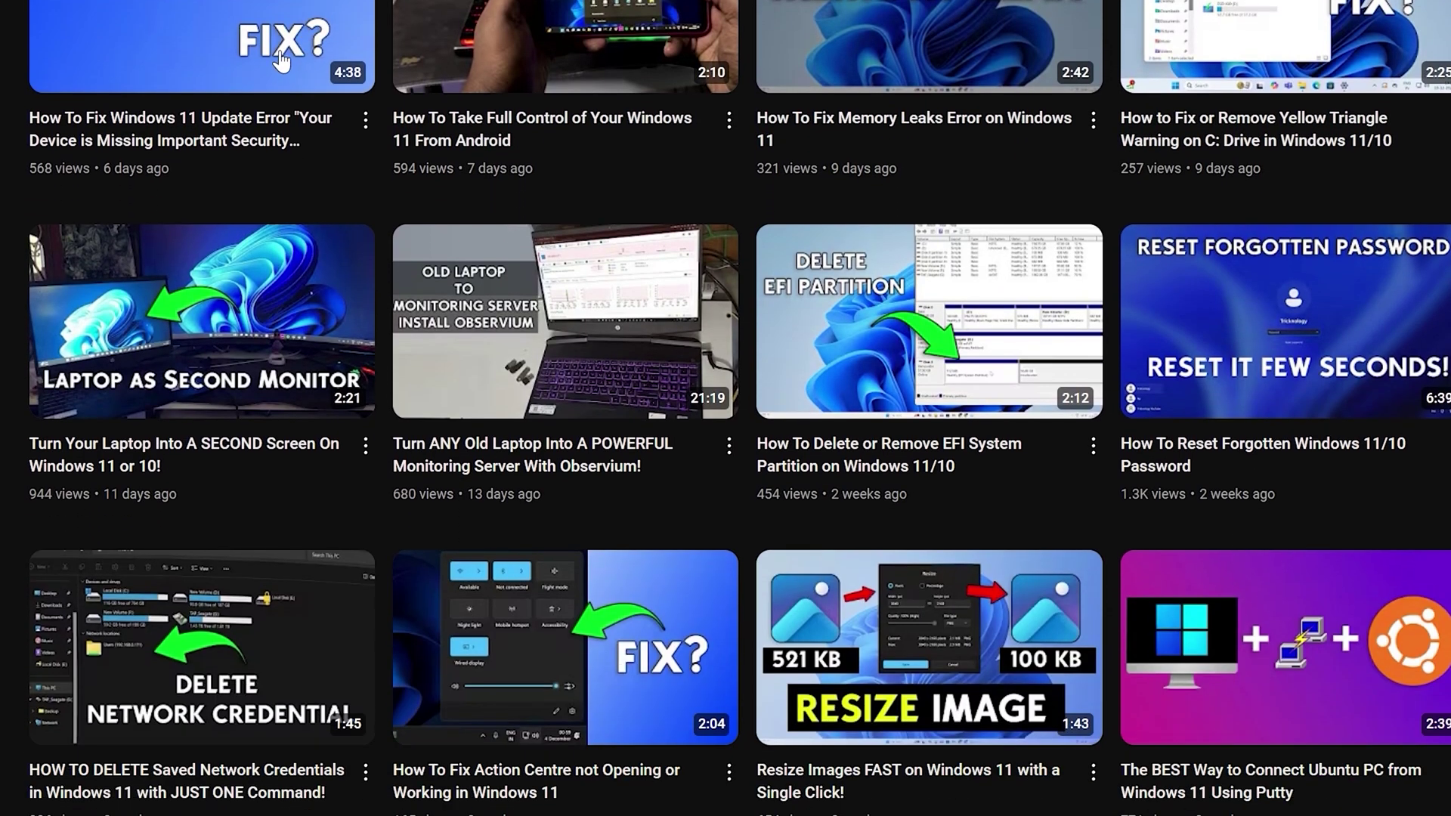
{"action": "scroll", "coordinate": [725, 408], "scroll_direction": "down", "scroll_amount": 12}
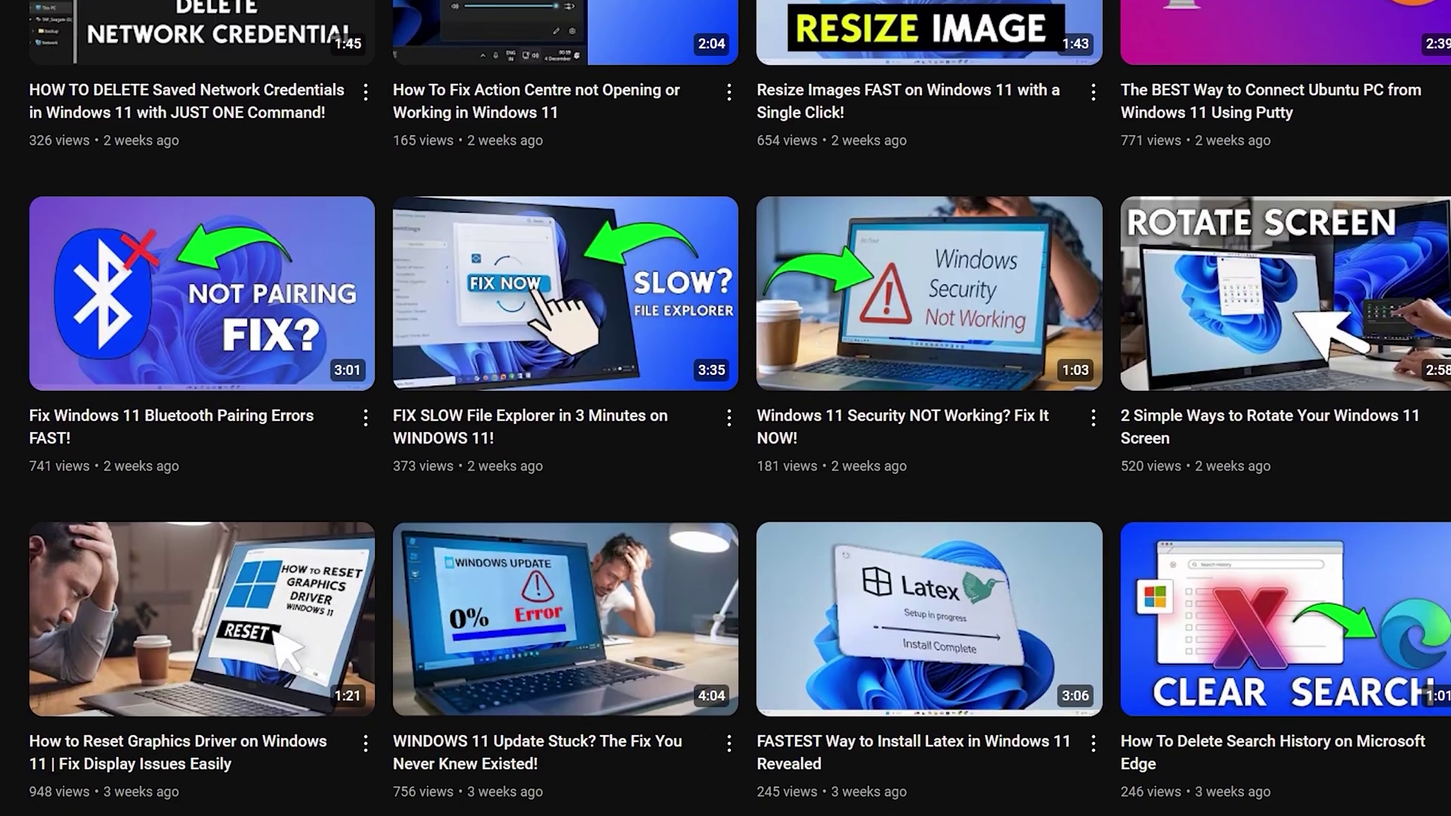
{"action": "scroll", "coordinate": [725, 408], "scroll_direction": "down", "scroll_amount": 12}
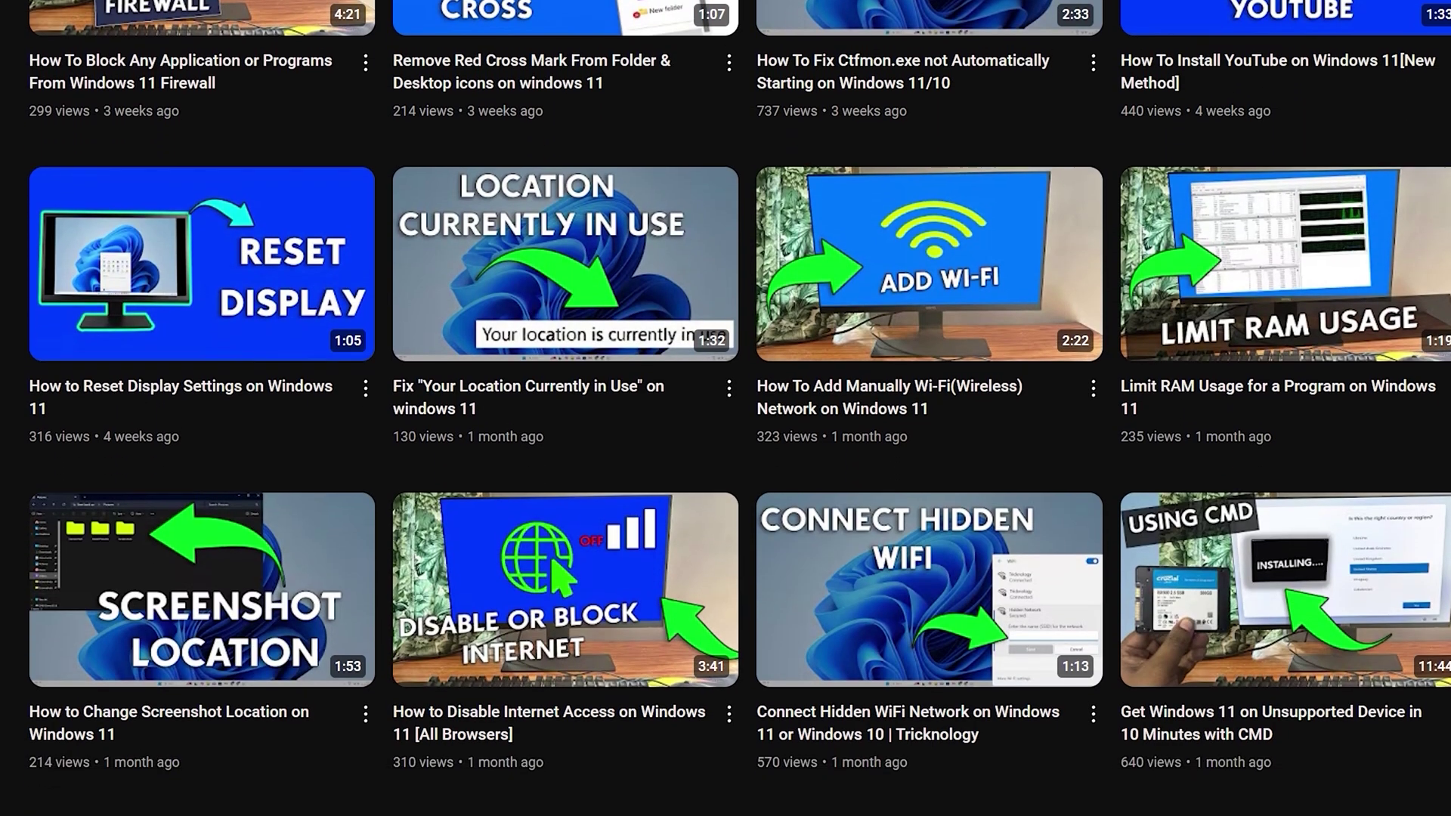
{"action": "scroll", "coordinate": [130, 39], "scroll_direction": "down", "scroll_amount": 6}
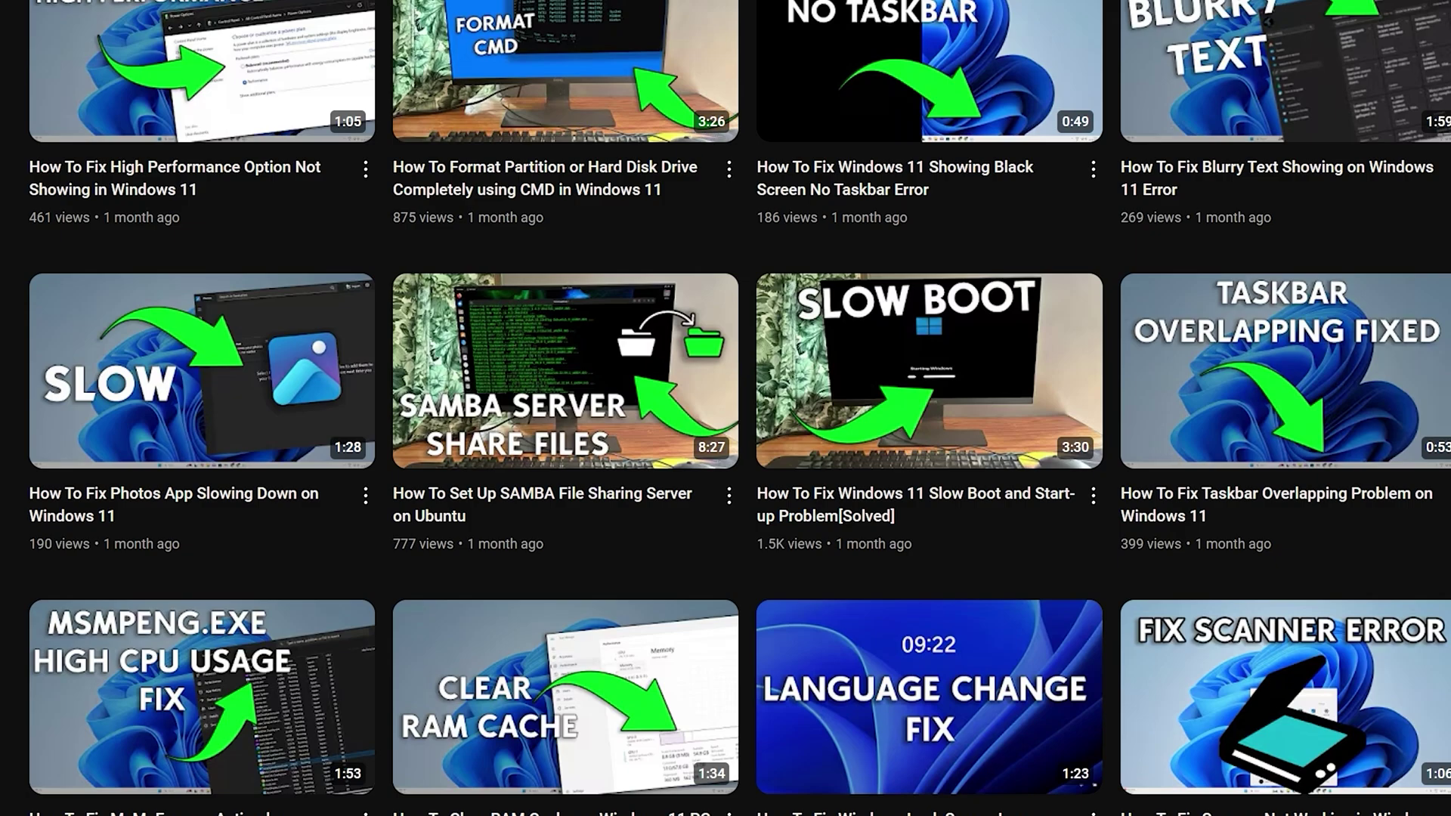
{"action": "scroll", "coordinate": [725, 408], "scroll_direction": "up", "scroll_amount": 20}
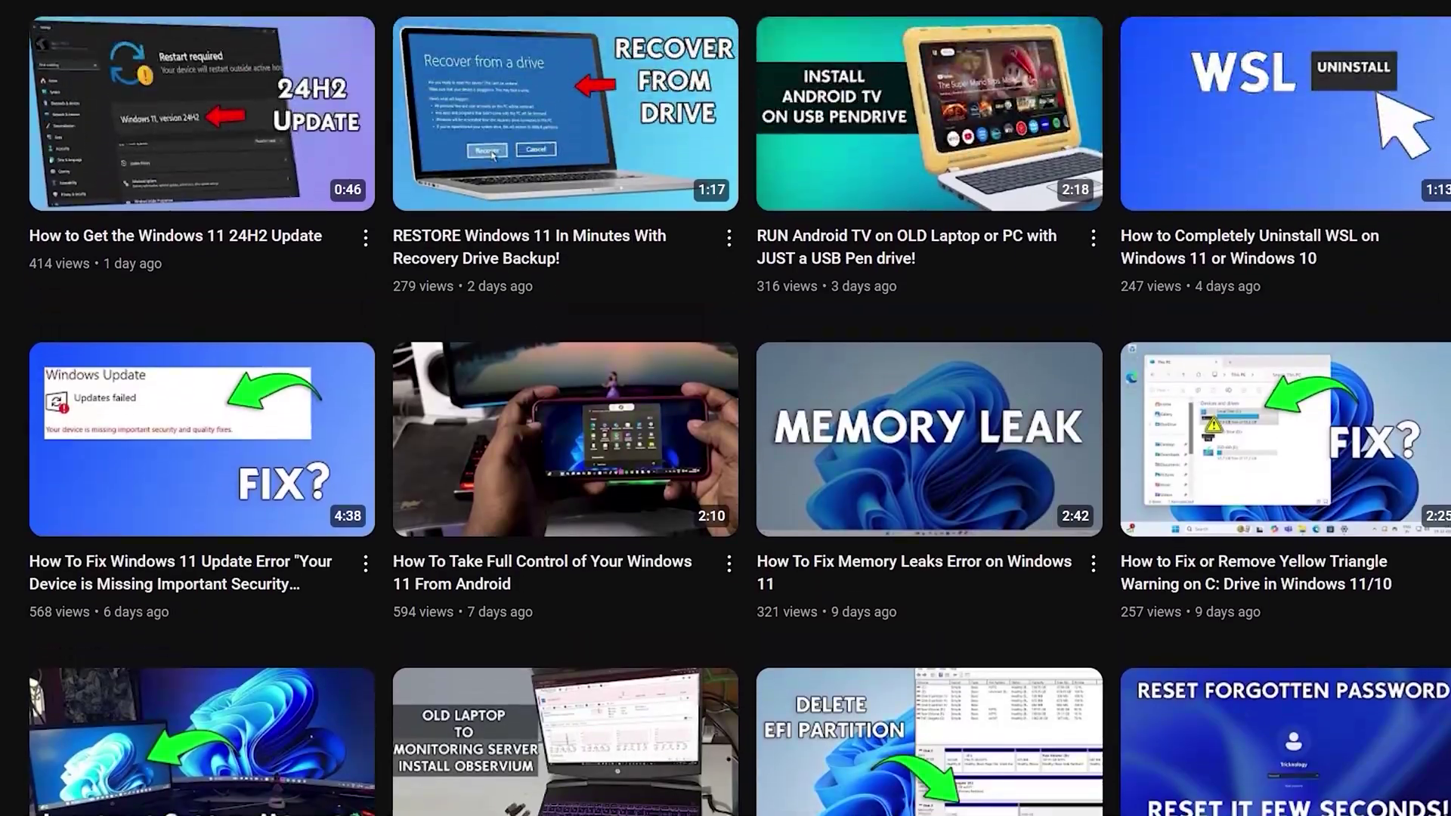
{"action": "scroll", "coordinate": [325, 130], "scroll_direction": "up", "scroll_amount": 3}
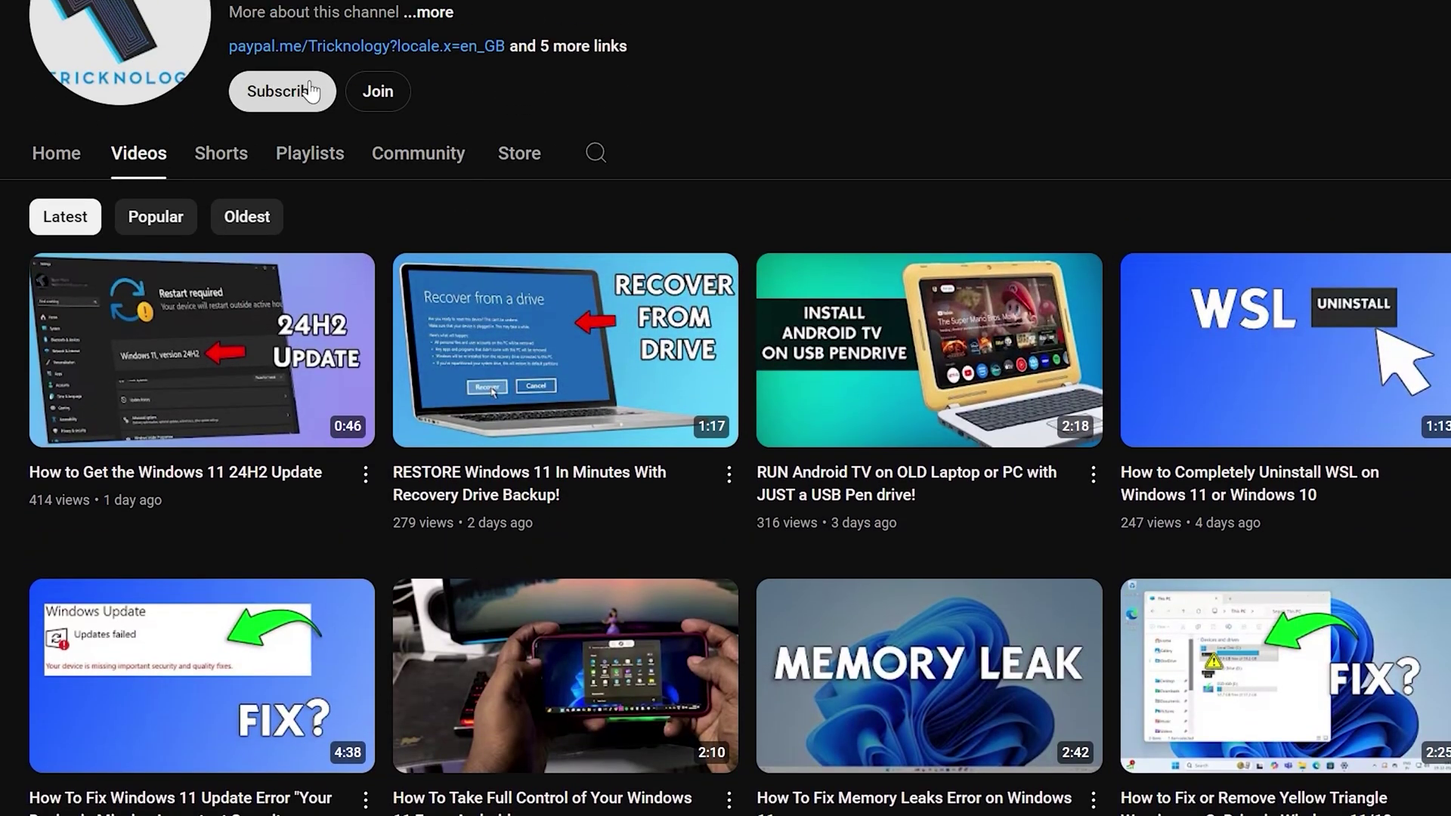